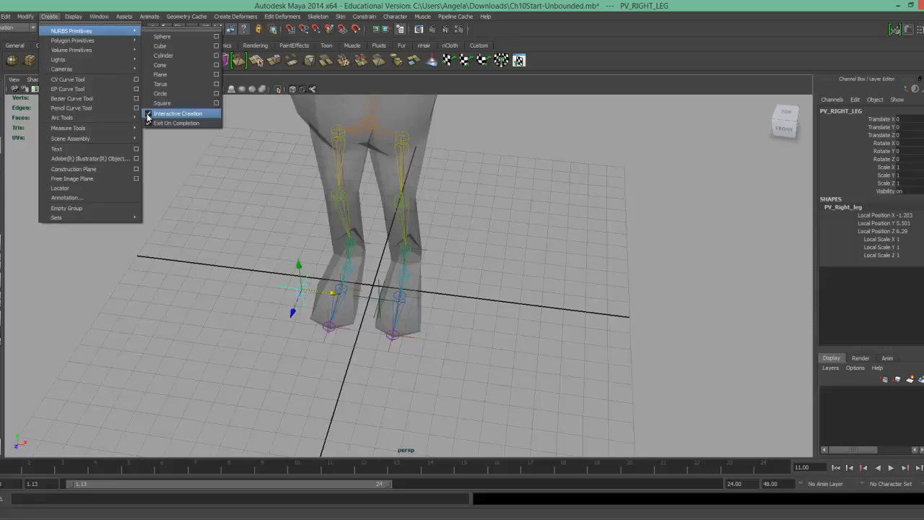
# Create a NURBS circle at the origin and move it along X to about 1.38, under the character's left foot.
pyautogui.click(52, 18)
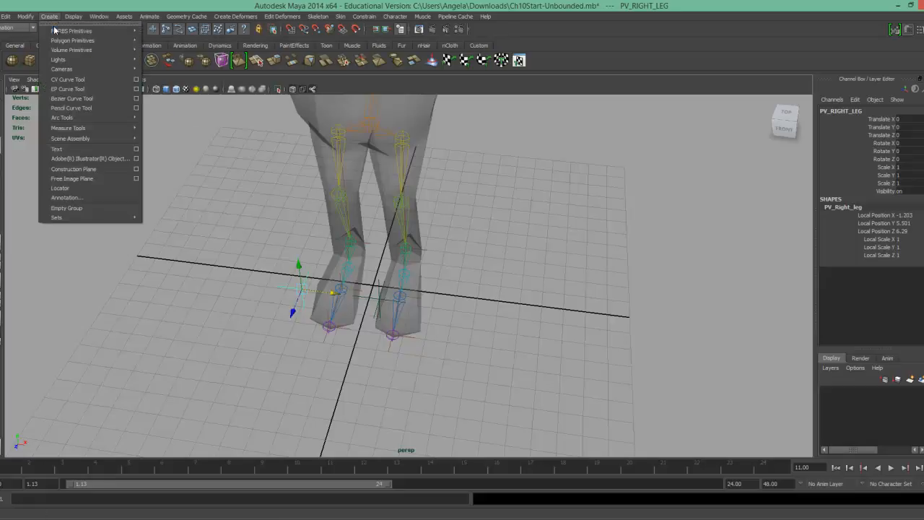
pyautogui.moveTo(72, 31)
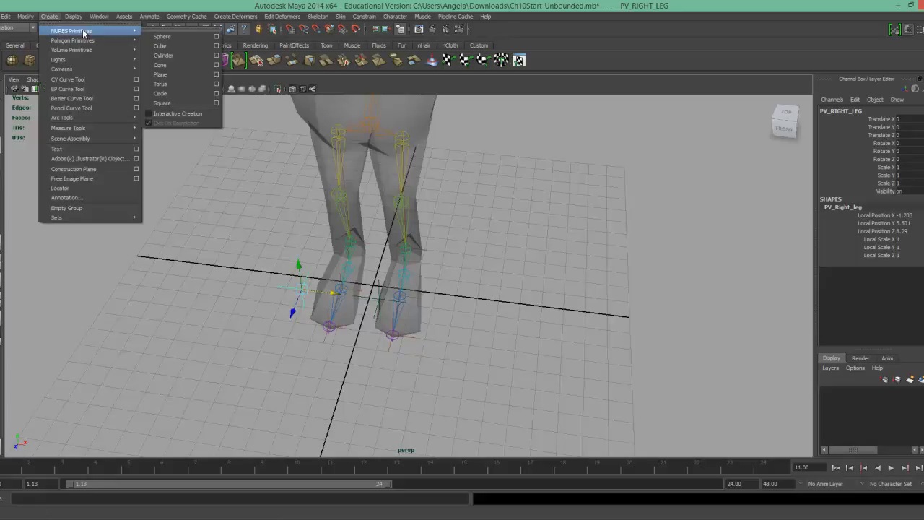
pyautogui.click(160, 95)
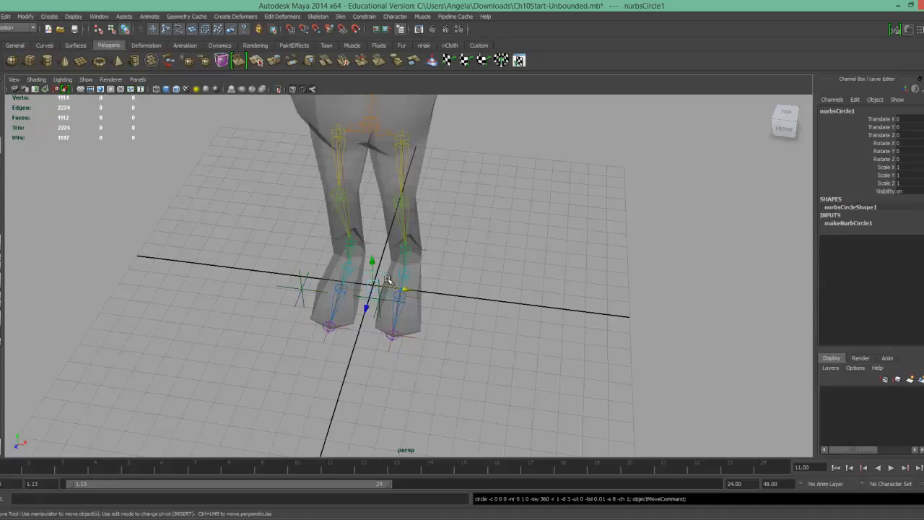
pyautogui.moveTo(406, 289); pyautogui.dragTo(432, 293)
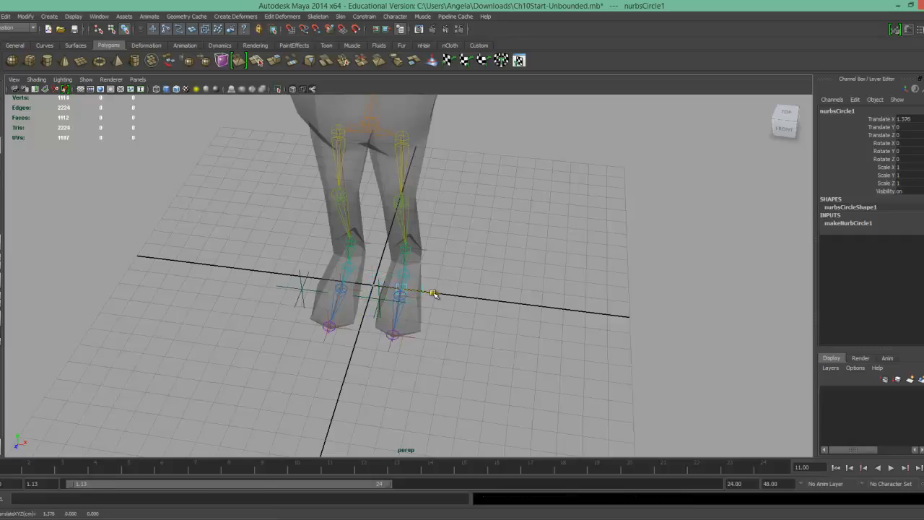
# Stretch the circle along Z to a scale of about 4.5 so that it surrounds the left foot.
pyautogui.press('e')
pyautogui.press('r')
pyautogui.moveTo(399, 326); pyautogui.dragTo(346, 457)
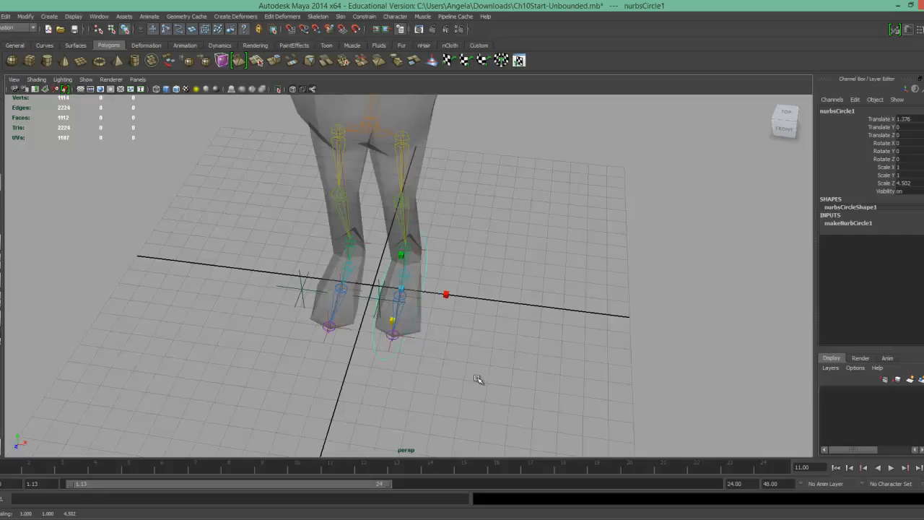
# Rename the circle Manip_left_foot and freeze its transformations.
pyautogui.keyDown('alt'); pyautogui.moveTo(367, 356); pyautogui.dragTo(377, 359); pyautogui.keyUp('alt')
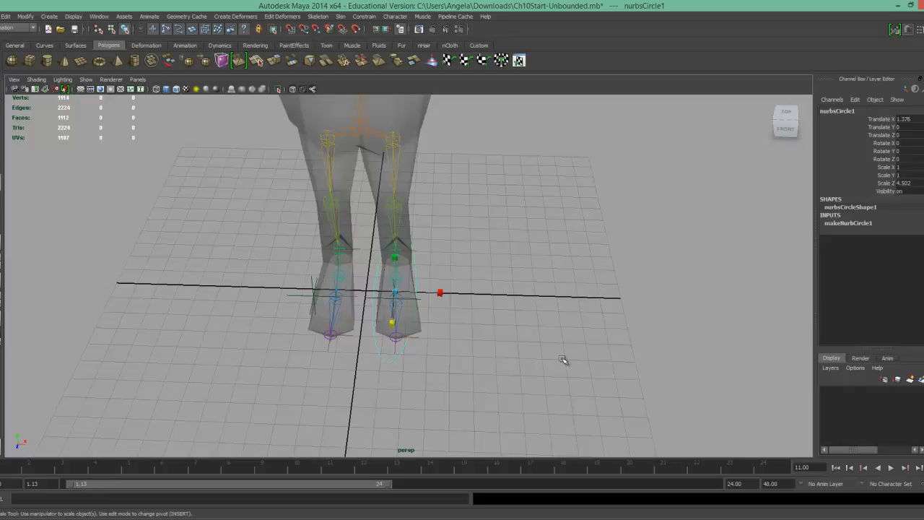
pyautogui.keyDown('alt'); pyautogui.moveTo(538, 357); pyautogui.dragTo(567, 373); pyautogui.keyUp('alt')
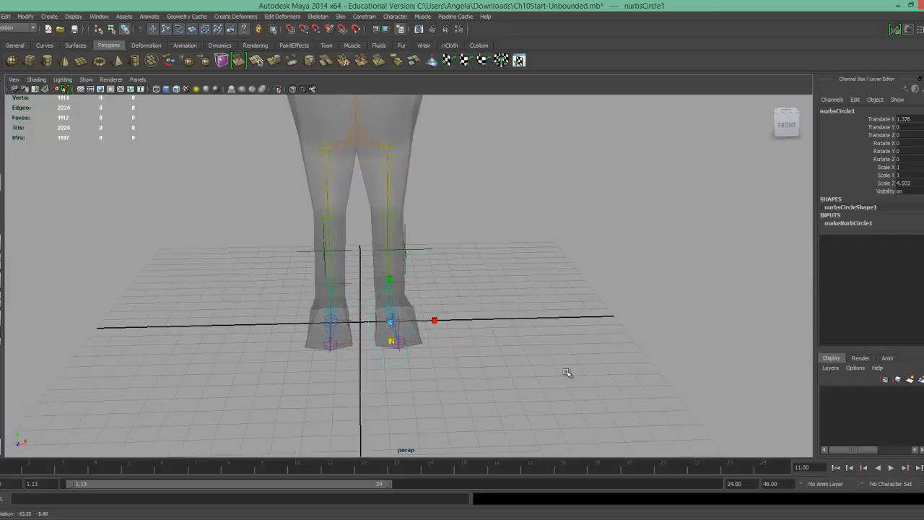
pyautogui.doubleClick(870, 110)
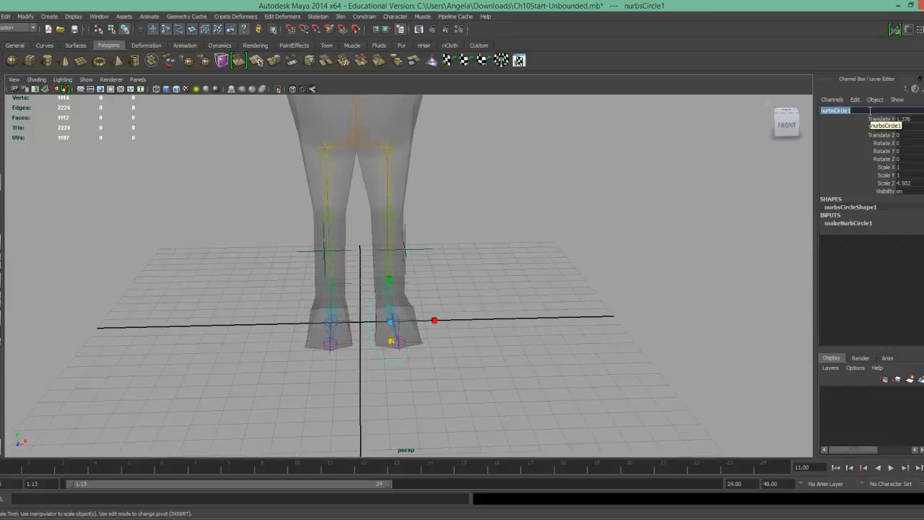
pyautogui.write('Manip_left_foot')
pyautogui.press('Return')
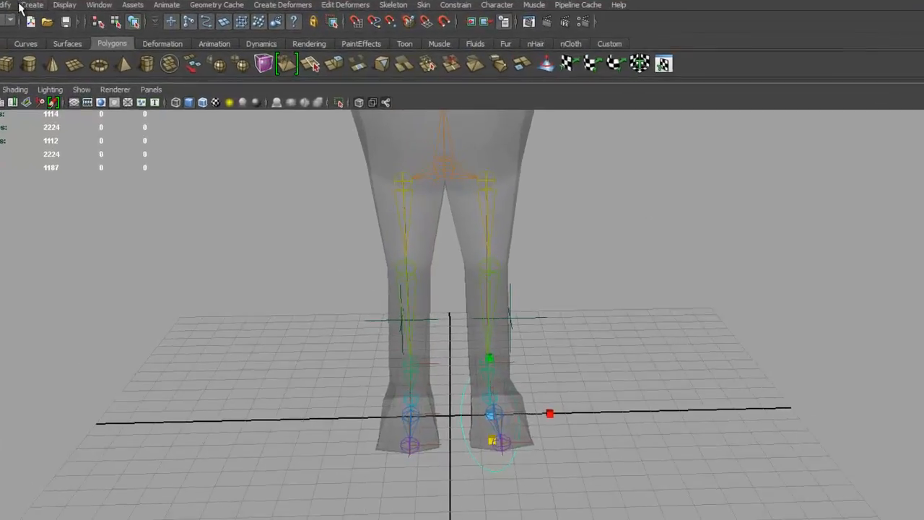
pyautogui.click(9, 5)
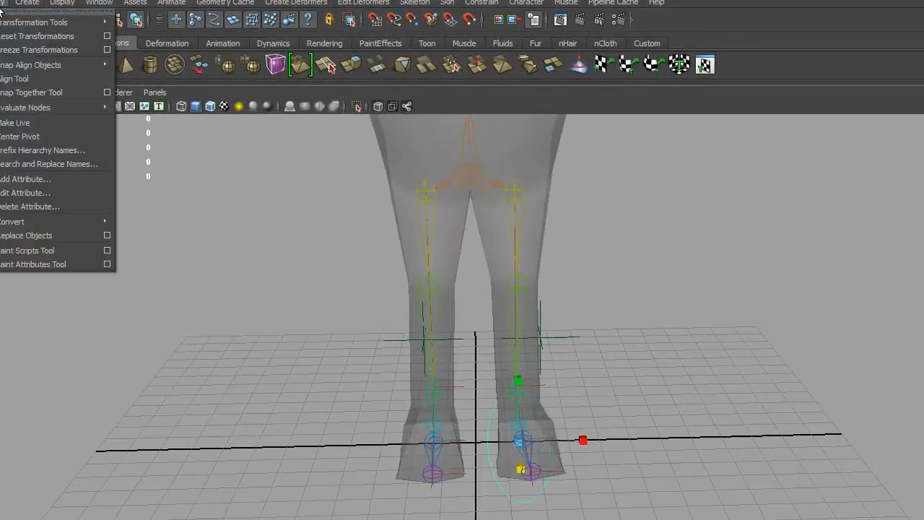
pyautogui.click(4, 50)
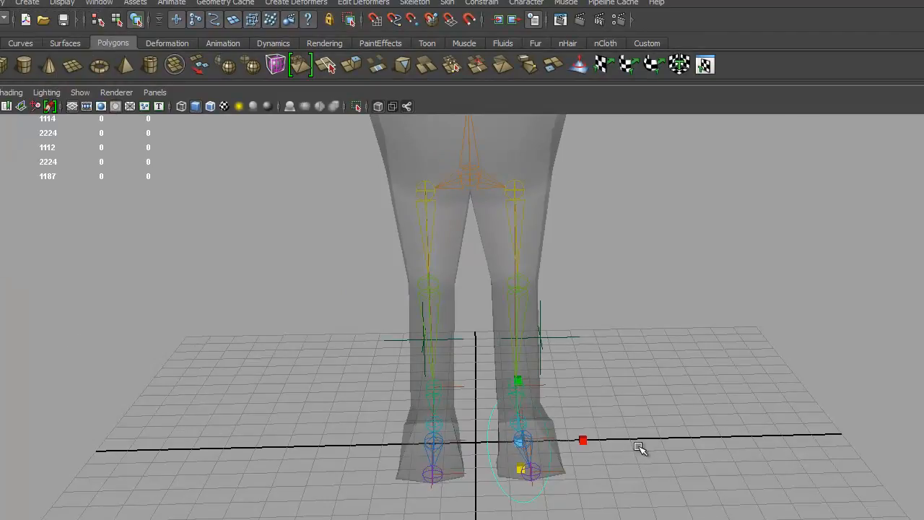
# Duplicate the left foot control and move the copy along X to about -2.84, around the right foot.
pyautogui.press('w')
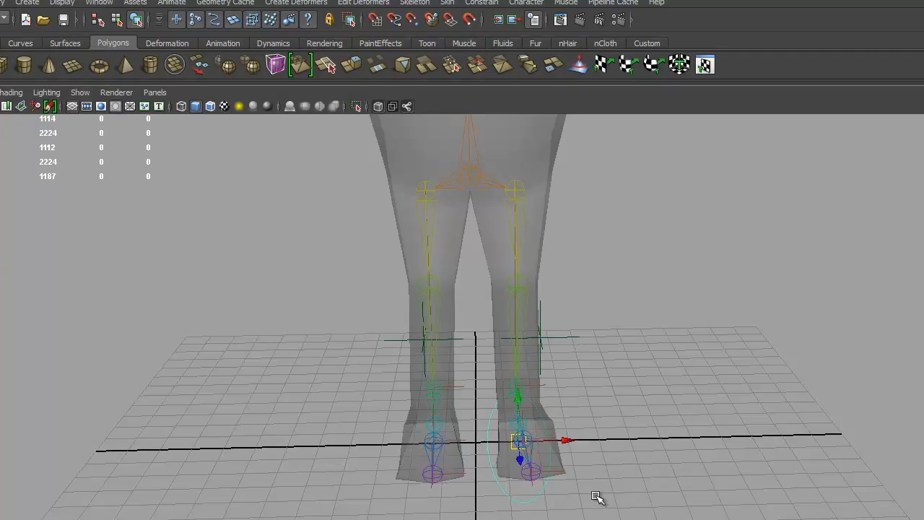
pyautogui.moveTo(566, 441); pyautogui.dragTo(476, 432)
pyautogui.moveTo(420, 417); pyautogui.dragTo(423, 418)
# Rename the duplicated circle Manip_right_foot and freeze its transformations.
pyautogui.doubleClick(766, 48)
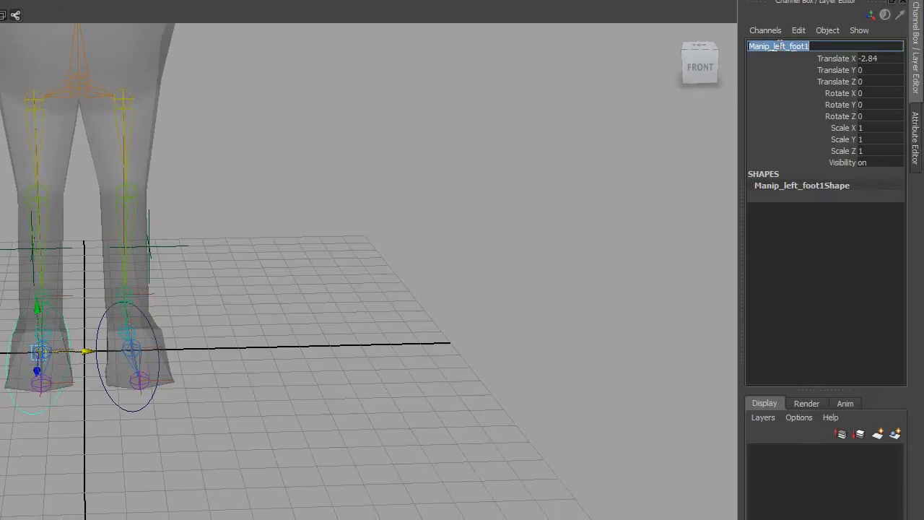
pyautogui.click(820, 48)
pyautogui.press('BackSpace')
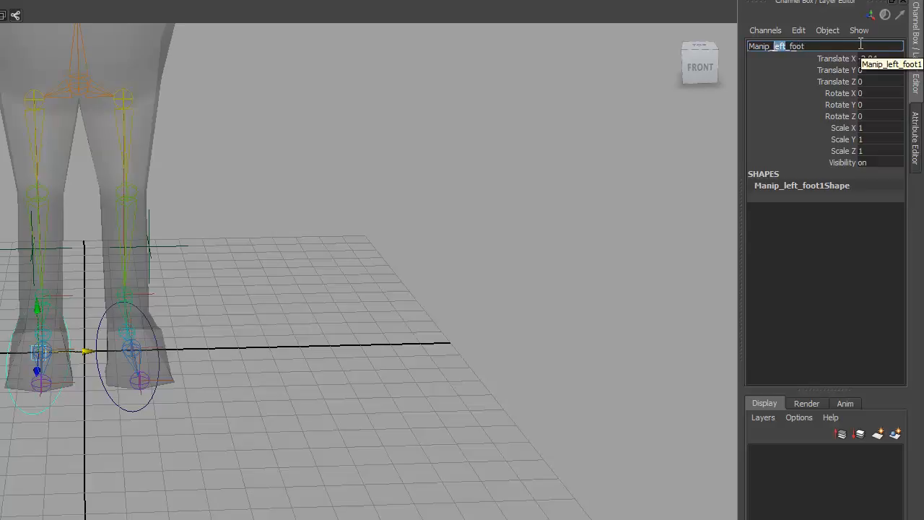
pyautogui.write('righ')
pyautogui.press('Return')
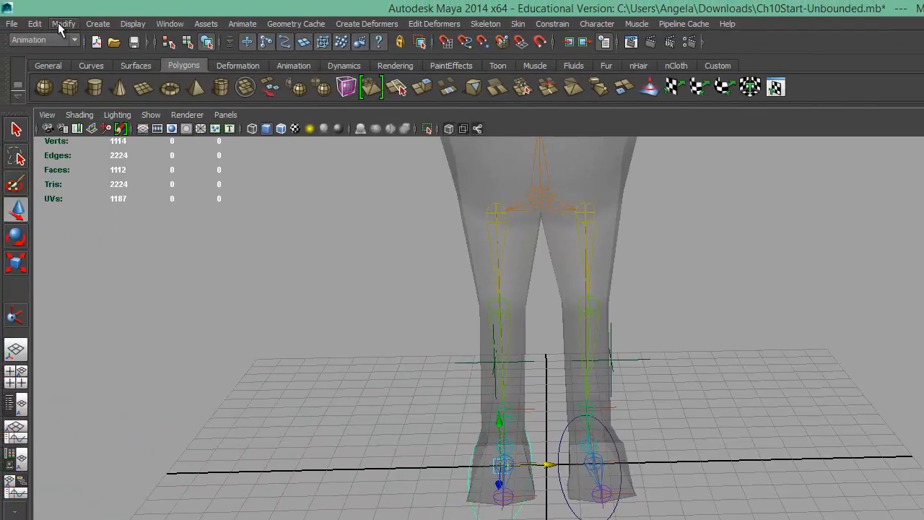
pyautogui.click(64, 24)
pyautogui.click(81, 73)
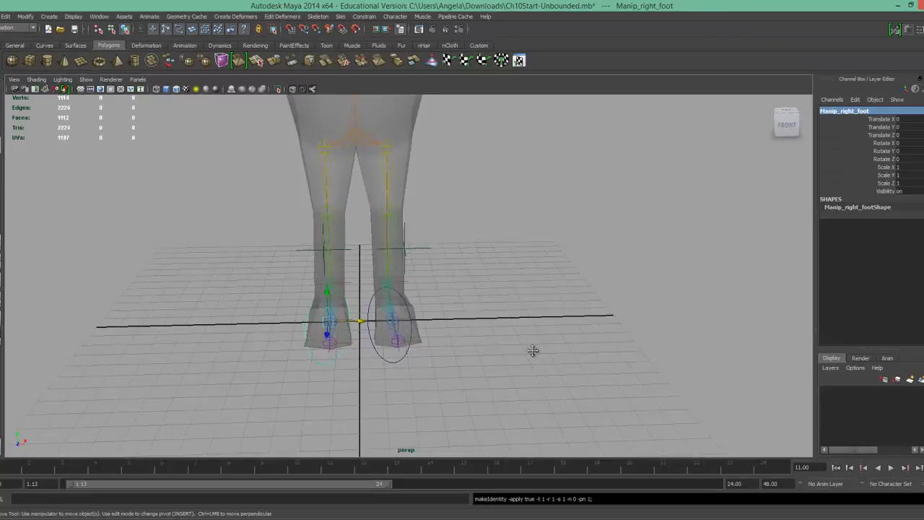
# Parent the IK_LEFT_Toe handle to the IK_LEFT_BALL handle.
pyautogui.keyDown('alt'); pyautogui.moveTo(532, 351); pyautogui.dragTo(485, 344); pyautogui.keyUp('alt')
pyautogui.keyDown('alt'); pyautogui.moveTo(468, 290); pyautogui.dragTo(615, 303, button='right'); pyautogui.keyUp('alt')
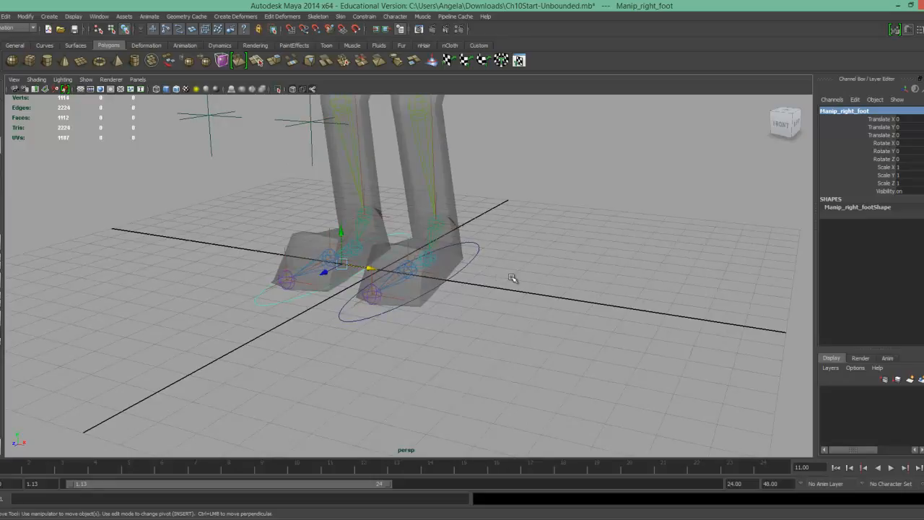
pyautogui.keyDown('alt'); pyautogui.moveTo(511, 281); pyautogui.dragTo(517, 312, button='middle'); pyautogui.keyUp('alt')
pyautogui.keyDown('alt'); pyautogui.moveTo(517, 313); pyautogui.dragTo(524, 314); pyautogui.keyUp('alt')
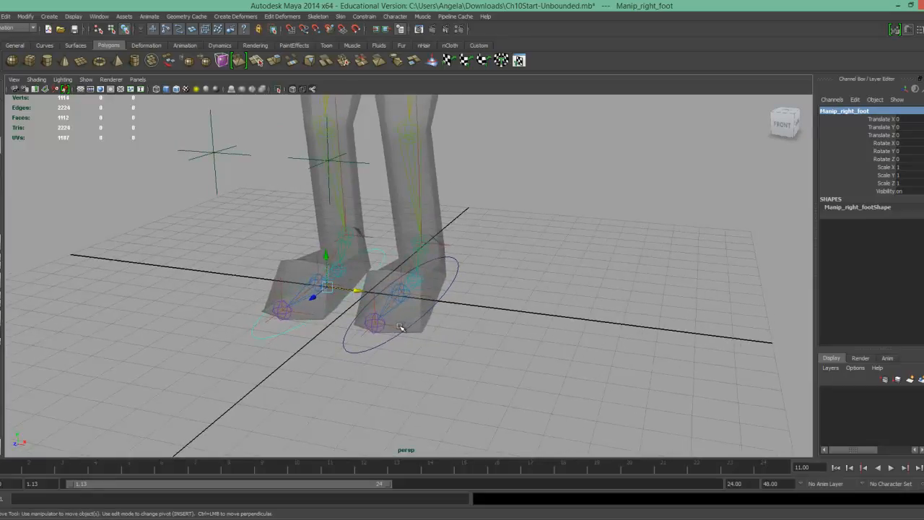
pyautogui.click(374, 322)
pyautogui.press('q')
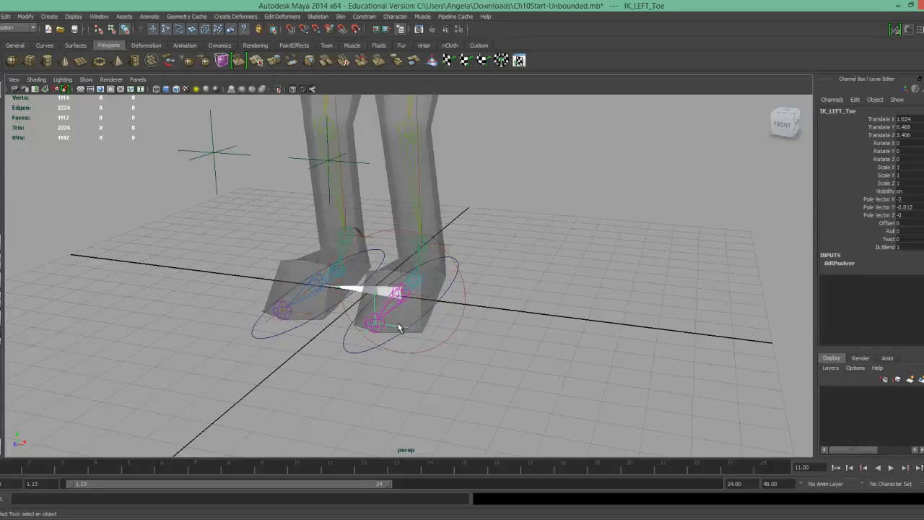
pyautogui.click(430, 299)
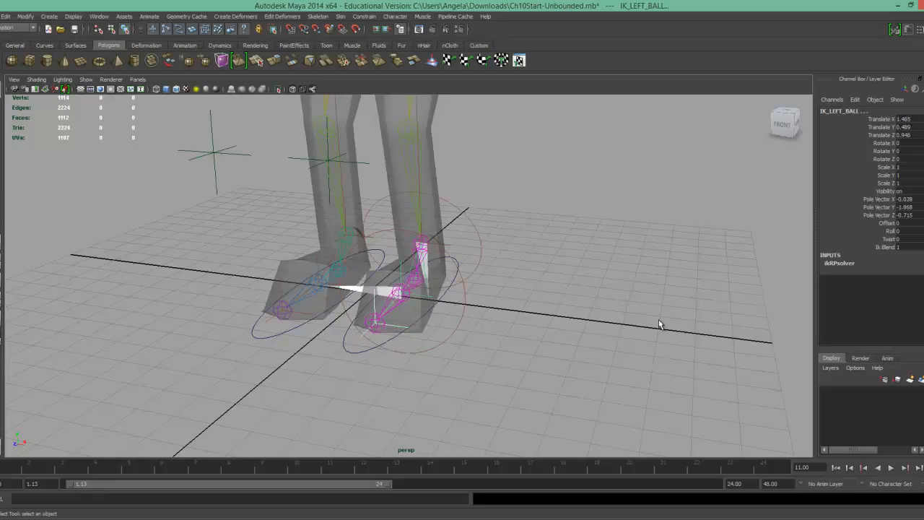
pyautogui.press('Up')
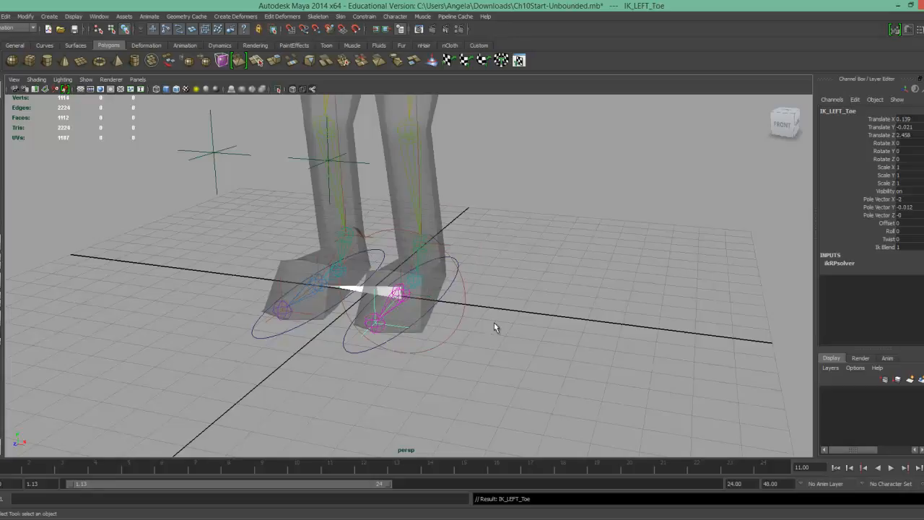
# Parent the IK_LEFT_BALL handle to the IK_LEFT_LEG handle at the ankle.
pyautogui.click(429, 300)
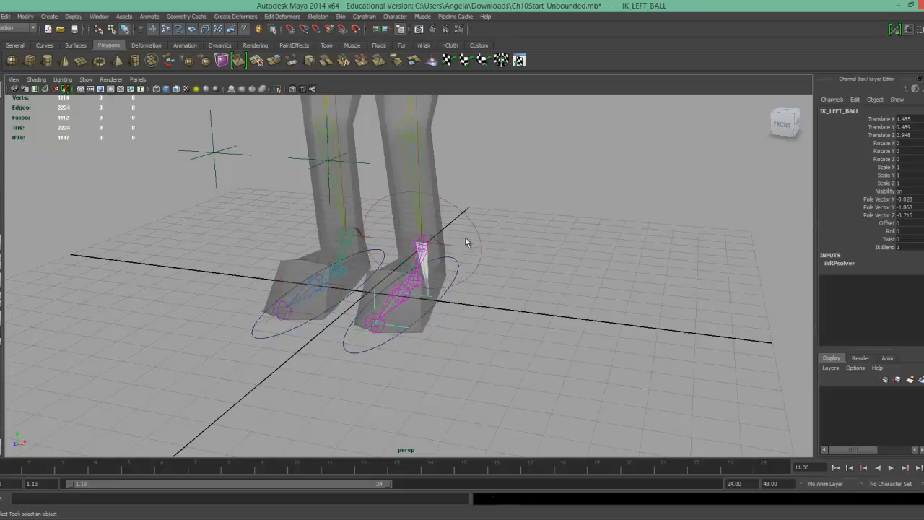
pyautogui.click(448, 244)
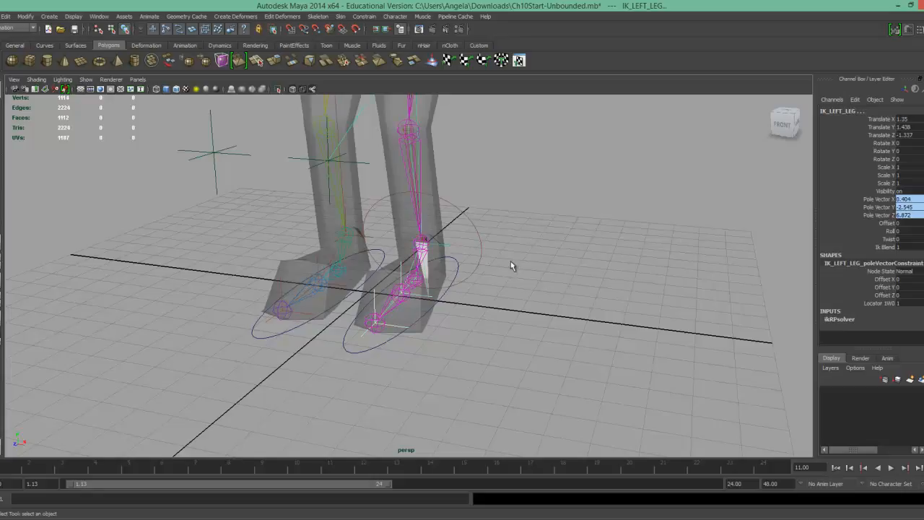
pyautogui.press('p')
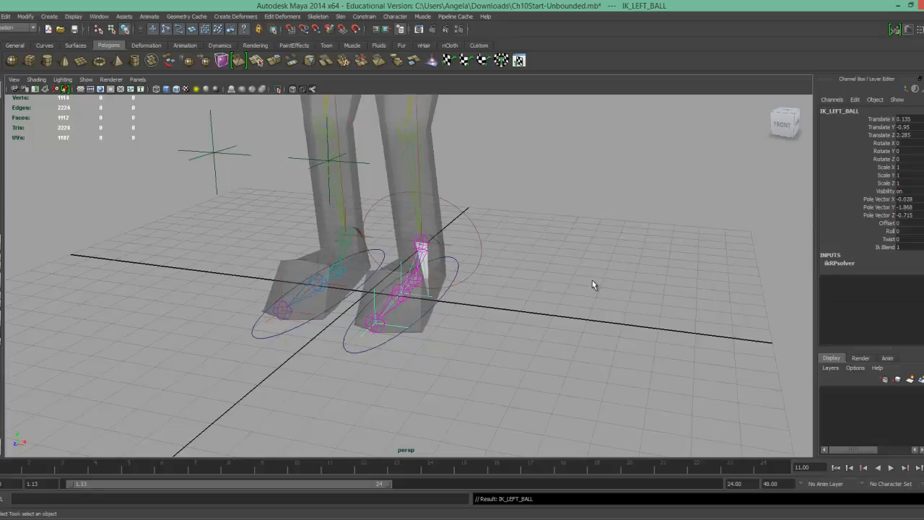
# Parent the IK_LEFT_LEG handle to the Manip_left_foot circle and clear the selection.
pyautogui.click(558, 270)
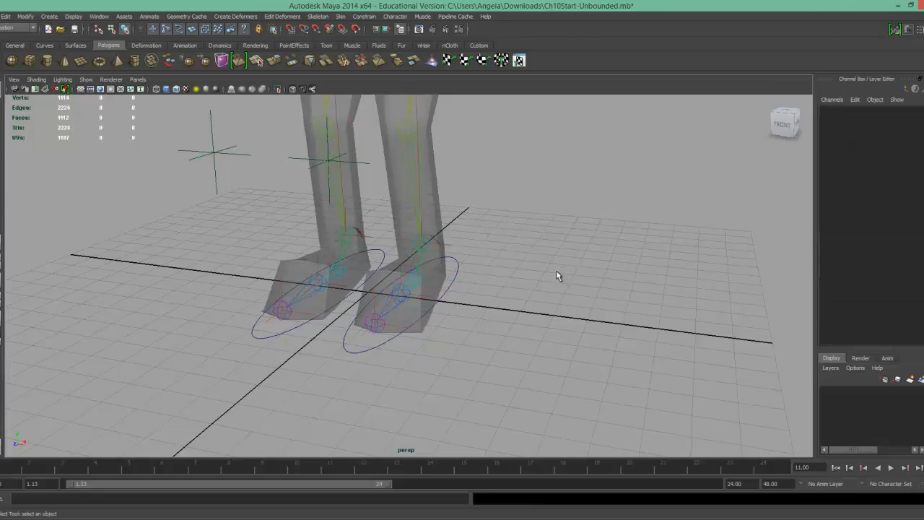
pyautogui.click(451, 248)
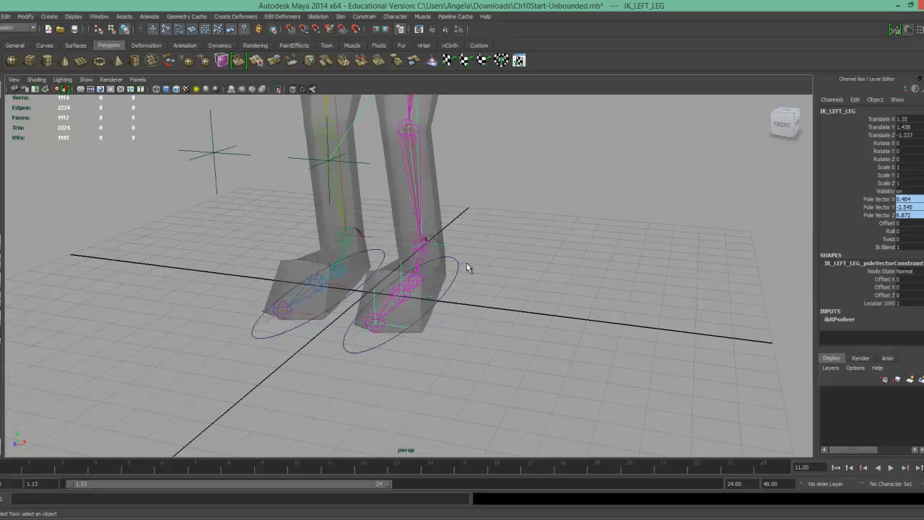
pyautogui.click(460, 267)
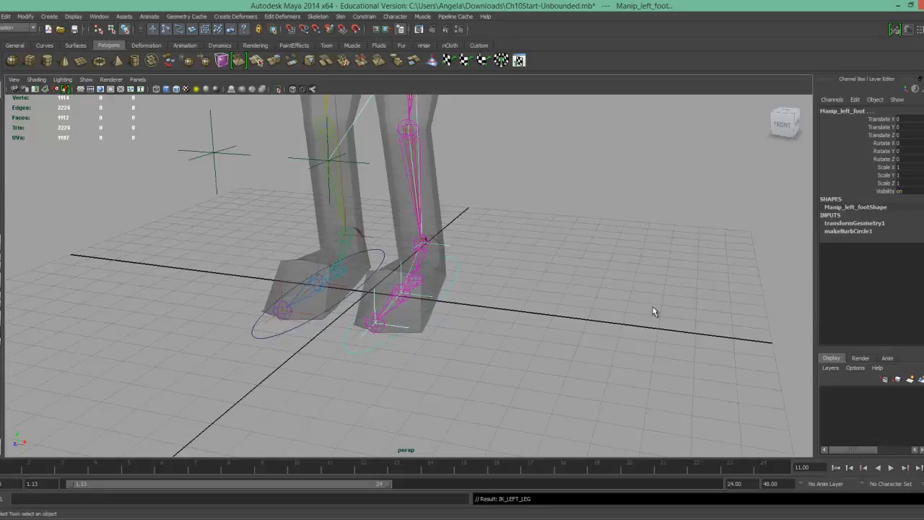
pyautogui.press('p')
pyautogui.click(485, 304)
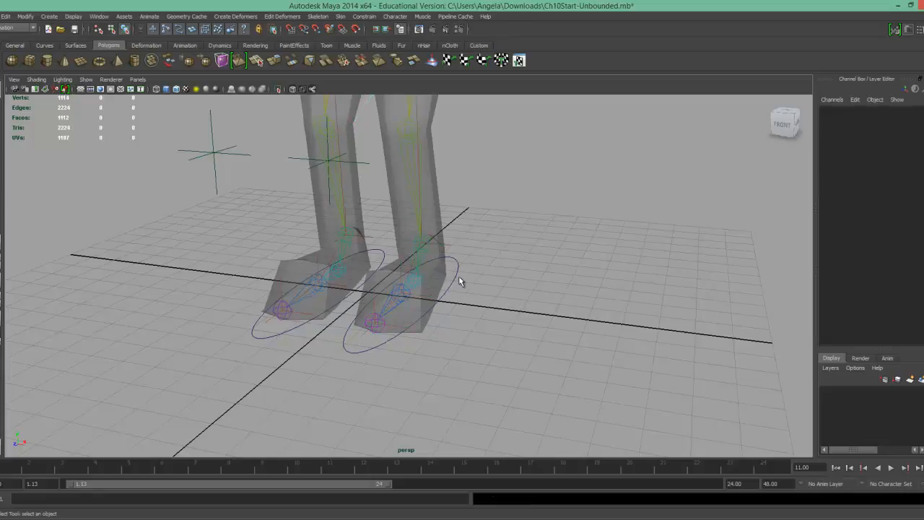
# Test the left leg rig by moving the Manip_left_foot control, and undo the moves.
pyautogui.click(456, 281)
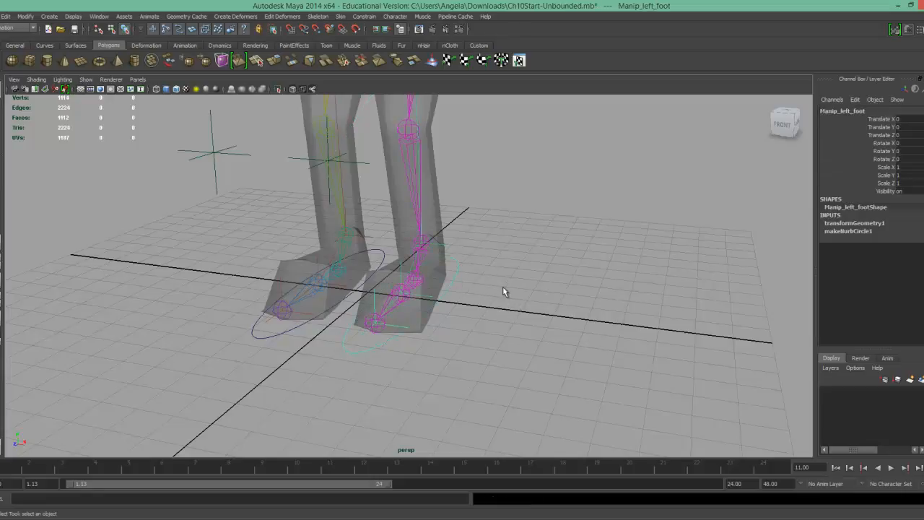
pyautogui.press('w')
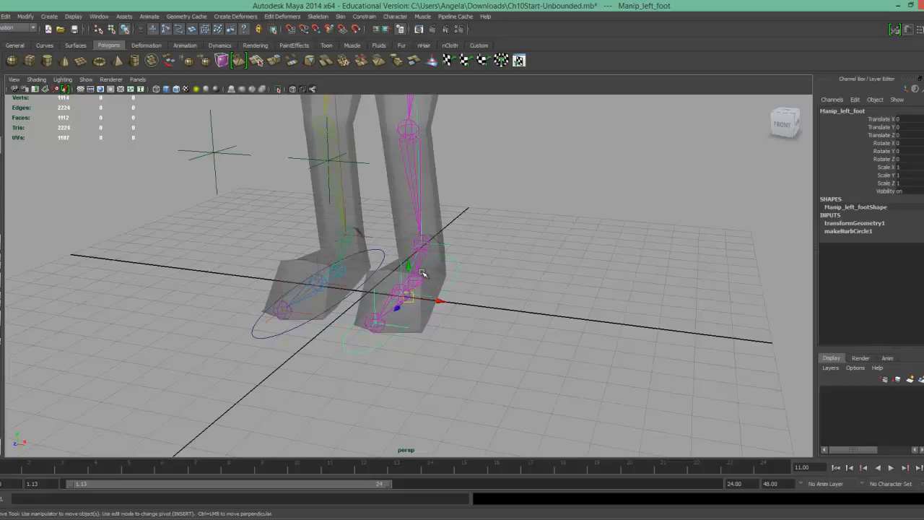
pyautogui.moveTo(409, 268); pyautogui.dragTo(410, 226)
pyautogui.hotkey('ctrl', 'z')
pyautogui.keyDown('alt'); pyautogui.moveTo(556, 297); pyautogui.dragTo(510, 299); pyautogui.keyUp('alt')
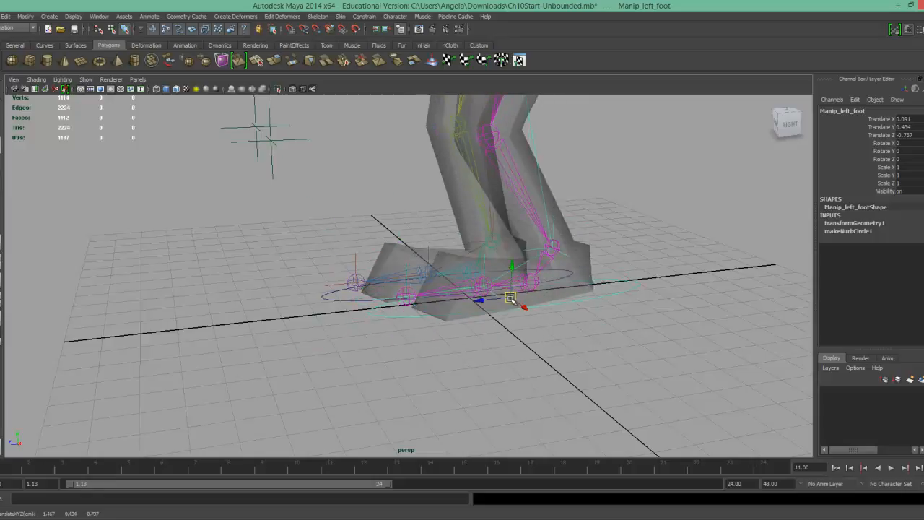
pyautogui.hotkey('ctrl', 'z')
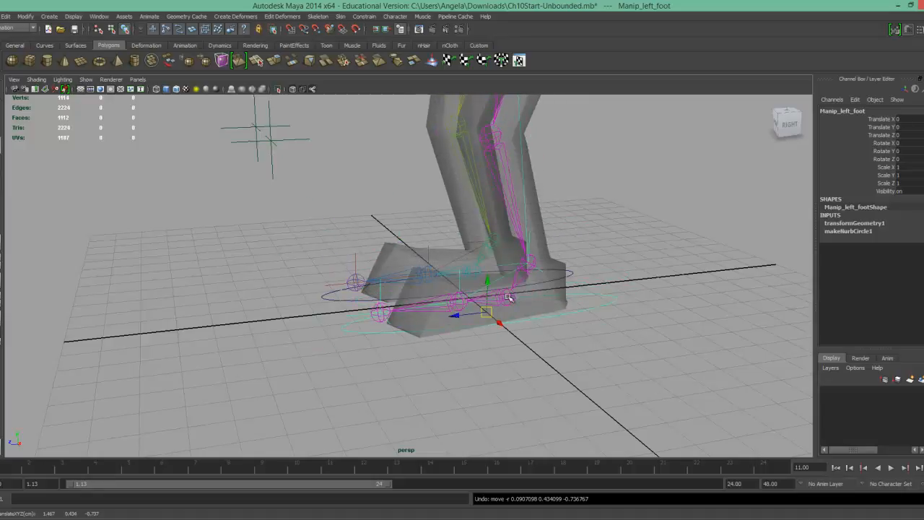
# Lift the Manip_left_foot control forward as a test and reset its Translate X, Y and Z to 0.
pyautogui.moveTo(486, 285); pyautogui.dragTo(392, 207)
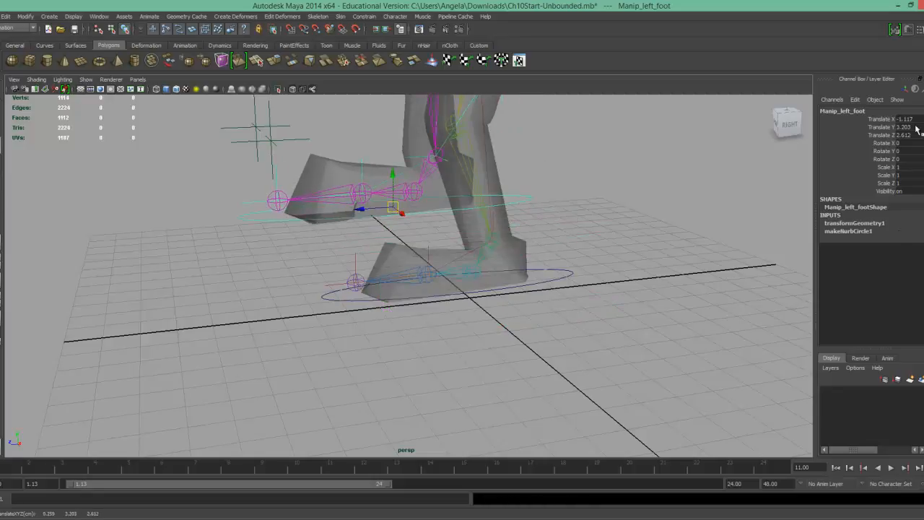
pyautogui.moveTo(908, 119); pyautogui.dragTo(906, 135)
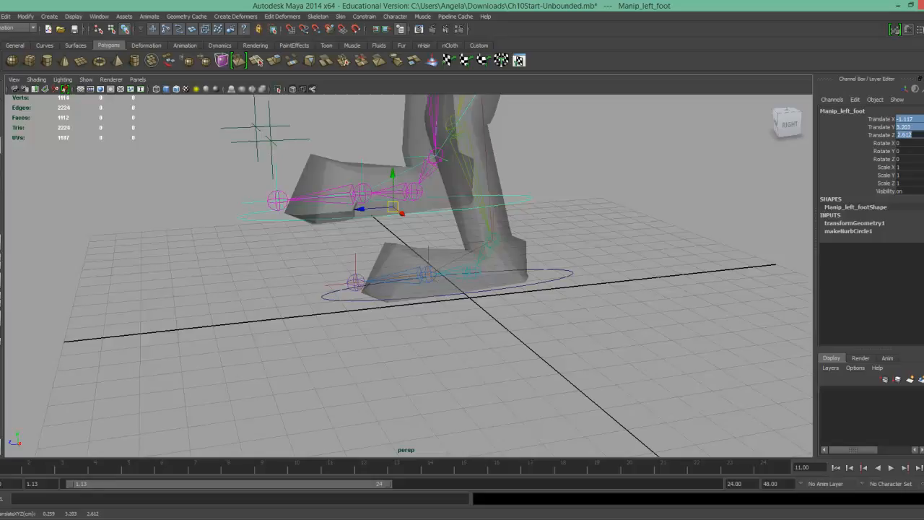
pyautogui.write('0')
pyautogui.press('Return')
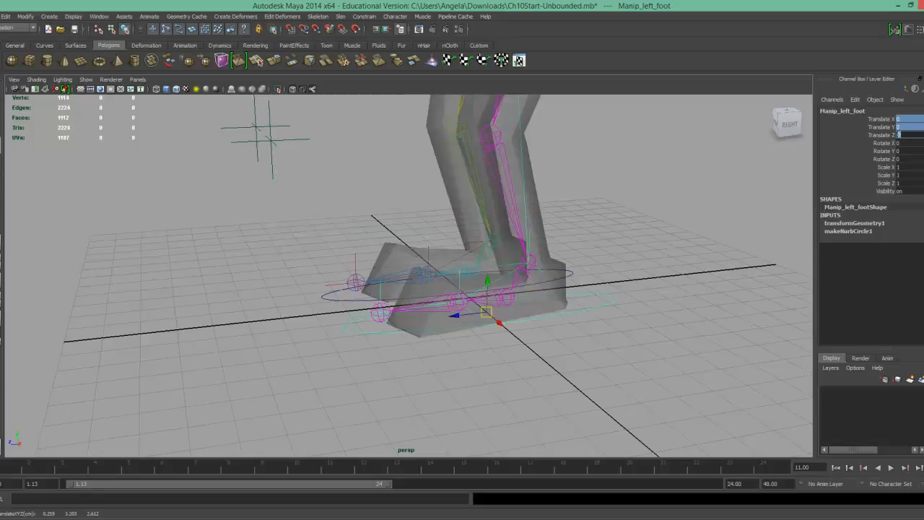
# Parent the IK_RIGHT_Toe handle to the IK_RIGHT_BALL handle and clear the selection.
pyautogui.keyDown('alt'); pyautogui.moveTo(494, 370); pyautogui.dragTo(563, 367); pyautogui.keyUp('alt')
pyautogui.keyDown('alt'); pyautogui.moveTo(383, 310); pyautogui.dragTo(511, 329); pyautogui.keyUp('alt')
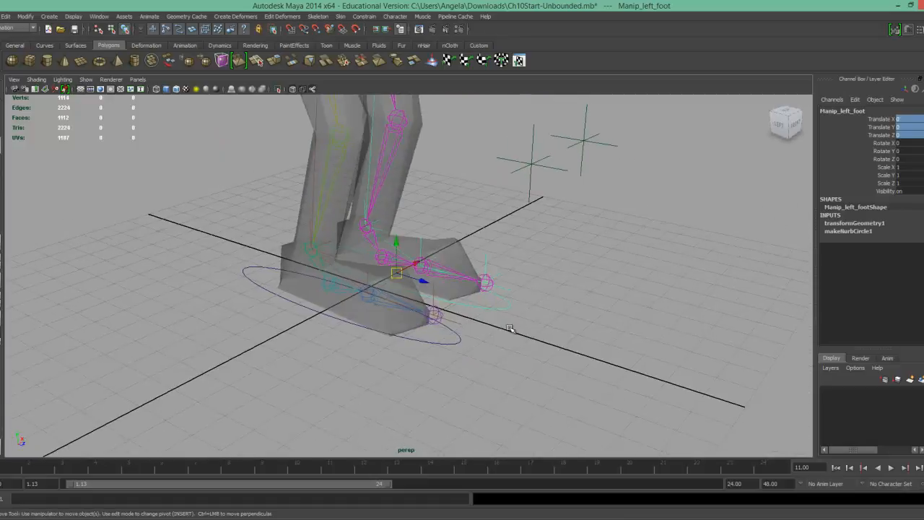
pyautogui.click(460, 325)
pyautogui.keyDown('alt'); pyautogui.moveTo(250, 318); pyautogui.dragTo(354, 275, button='right'); pyautogui.keyUp('alt')
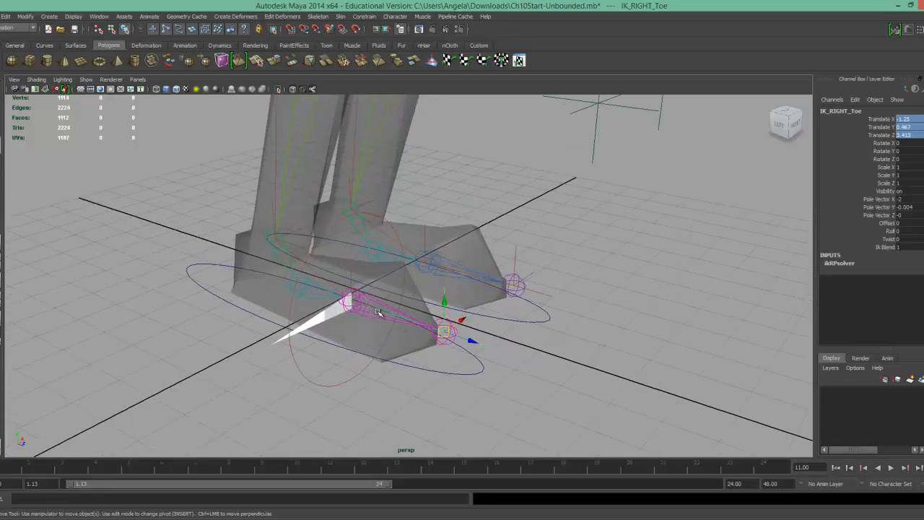
pyautogui.keyDown('shift'); pyautogui.click(351, 263); pyautogui.keyUp('shift')
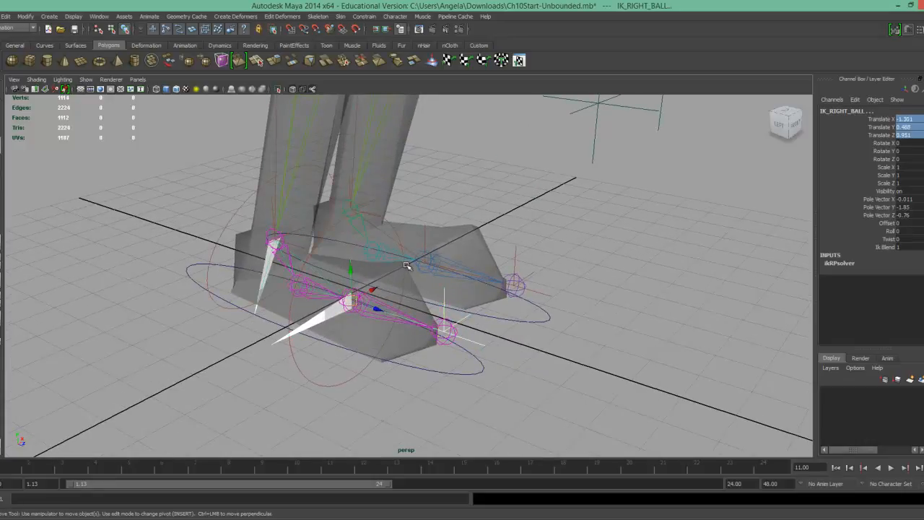
pyautogui.press('p')
pyautogui.click(431, 282)
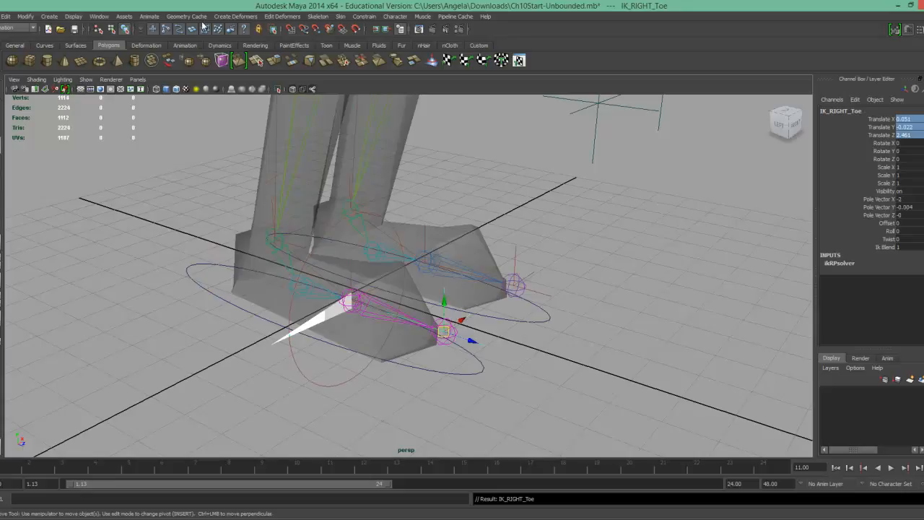
pyautogui.click(6, 16)
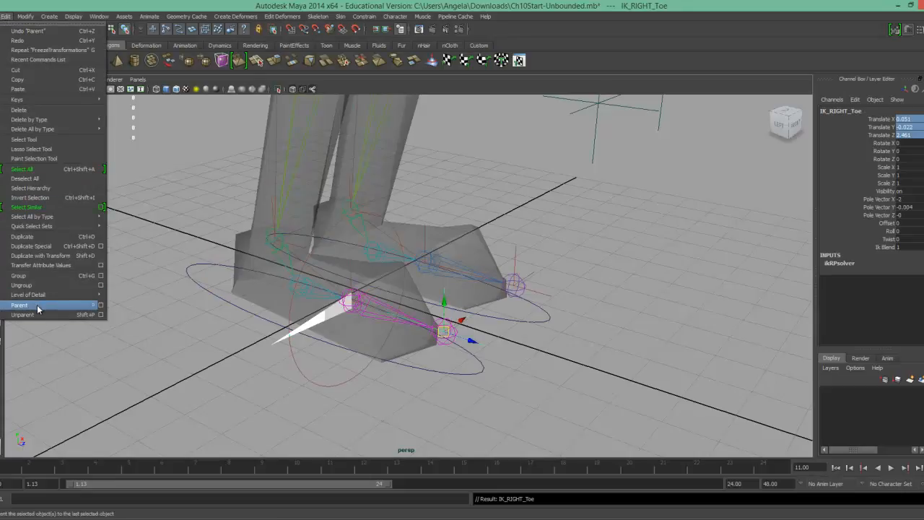
pyautogui.click(337, 381)
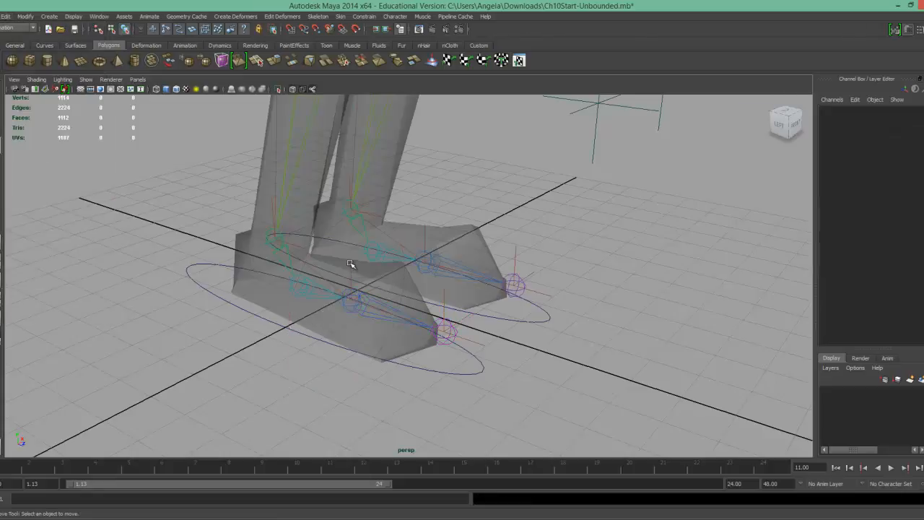
# Parent the IK_RIGHT_BALL handle to the IK_RIGHT_LEG handle at the right ankle and clear the selection.
pyautogui.click(350, 264)
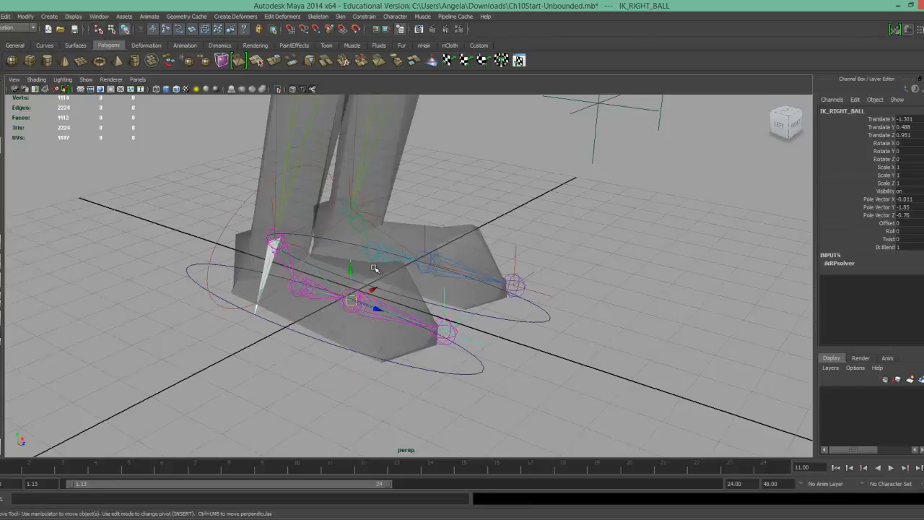
pyautogui.click(271, 208)
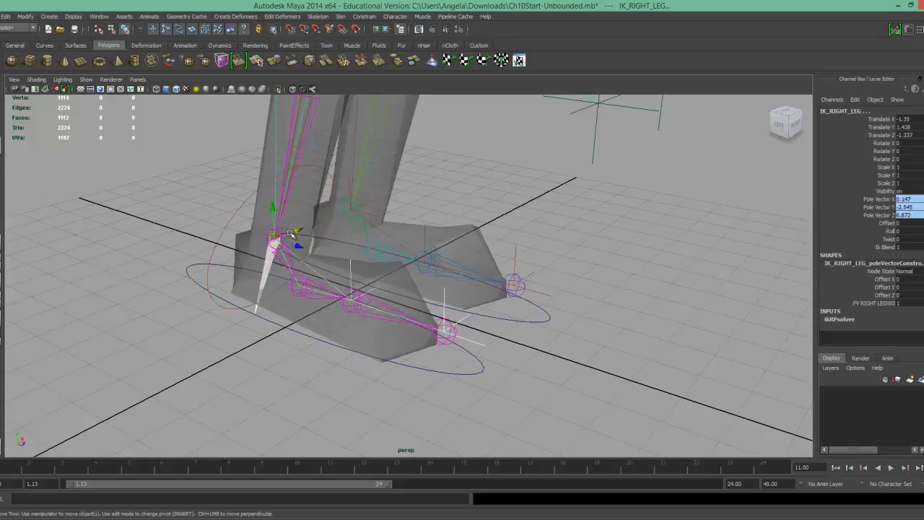
pyautogui.press('p')
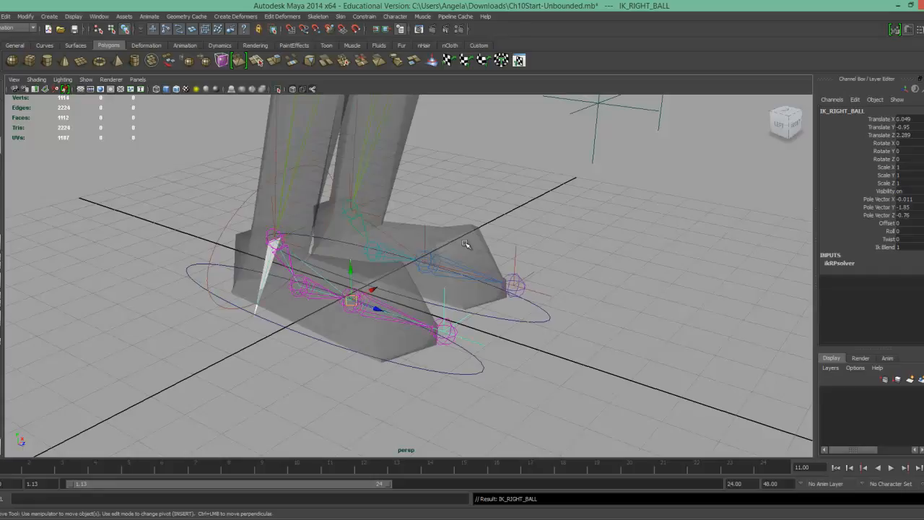
pyautogui.click(210, 251)
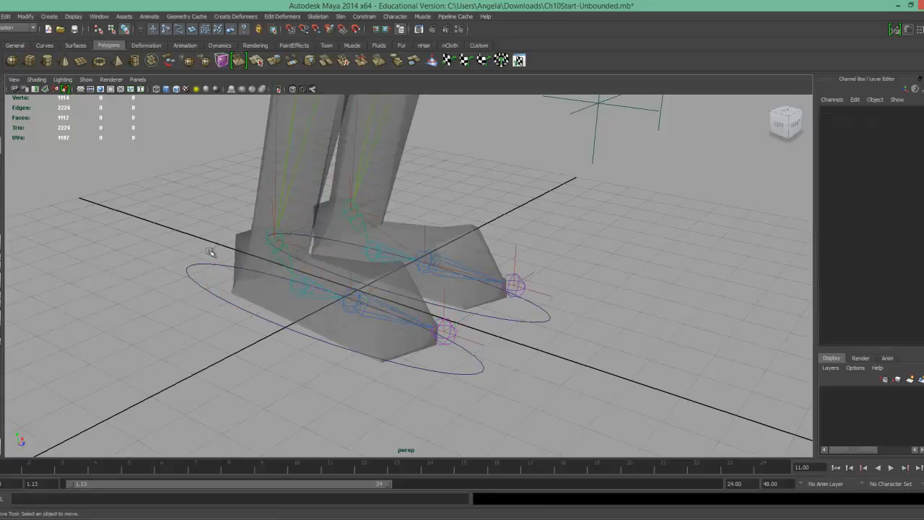
# Parent the IK_RIGHT_LEG handle to the Manip_right_foot circle and clear the selection.
pyautogui.click(300, 247)
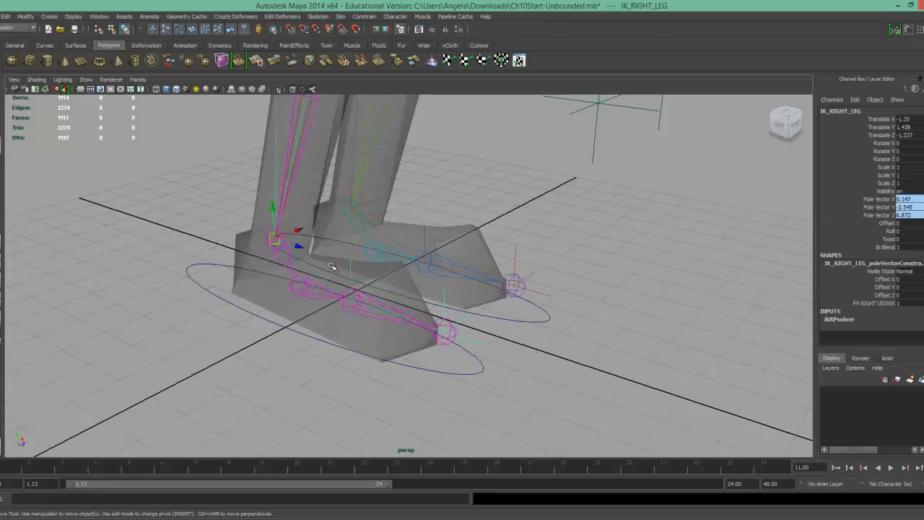
pyautogui.click(212, 263)
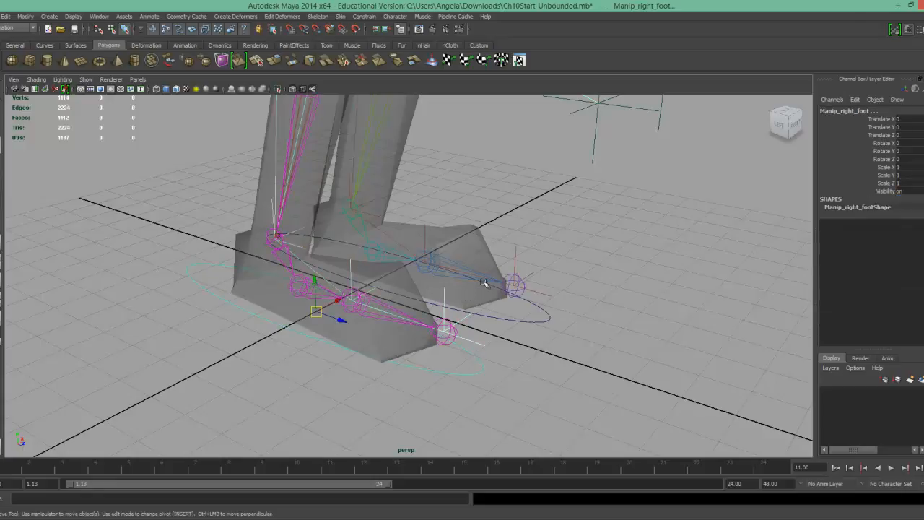
pyautogui.press('Down')
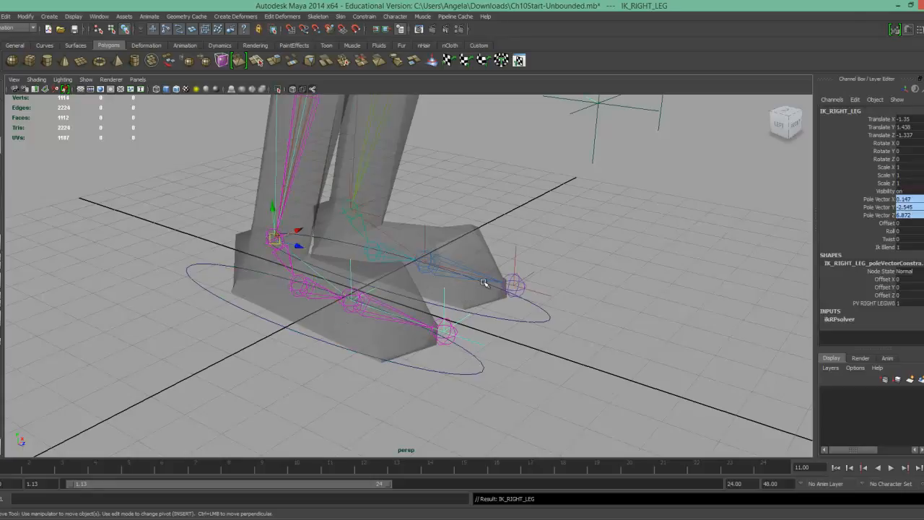
pyautogui.click(596, 392)
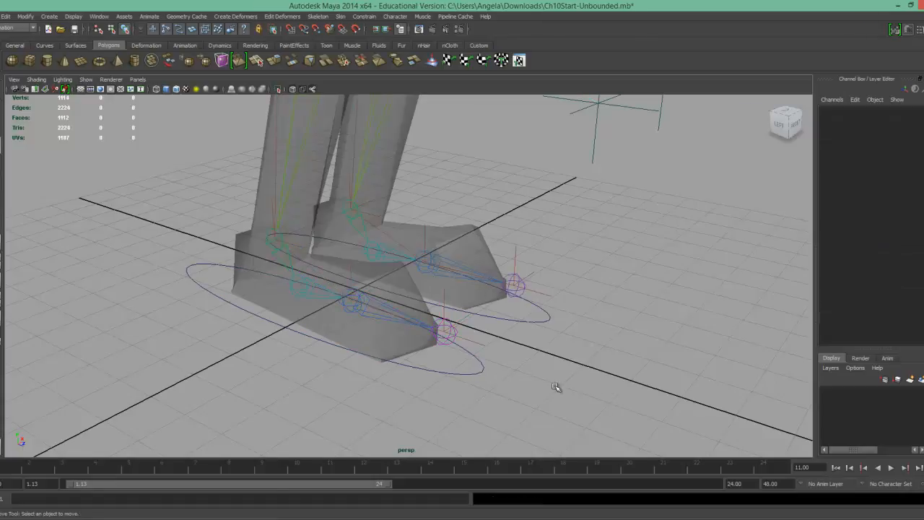
# Test the right leg rig by moving the Manip_right_foot control, and undo the move.
pyautogui.click(305, 296)
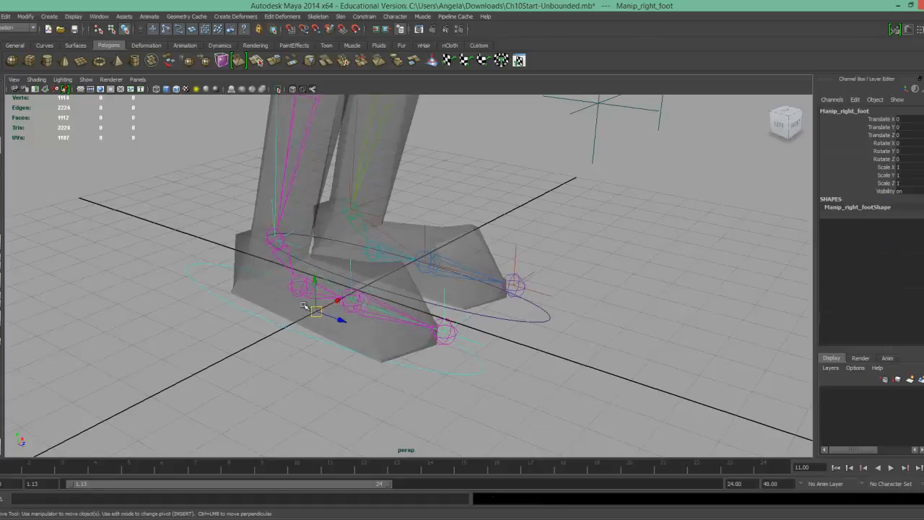
pyautogui.moveTo(319, 310); pyautogui.dragTo(382, 303)
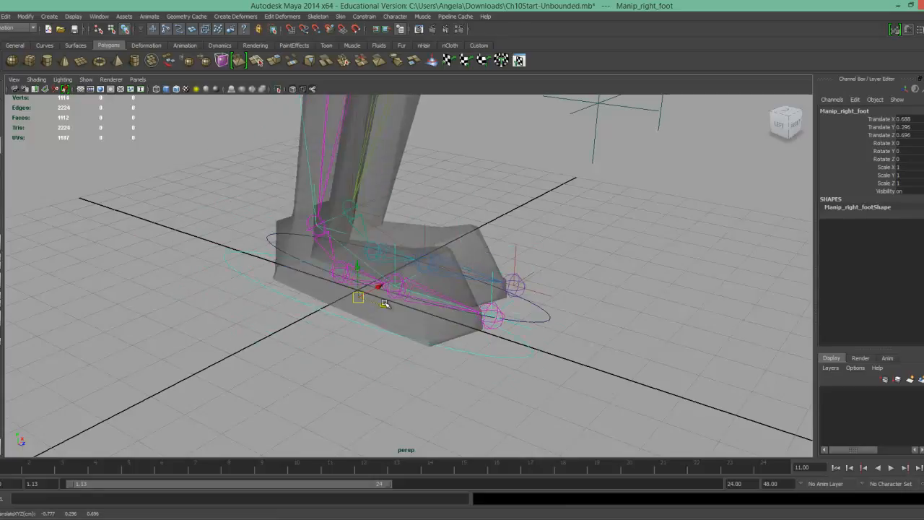
pyautogui.hotkey('ctrl', 'z')
# Test the left knee's bend from the front by lifting the Manip_left_foot control, and undo the moves.
pyautogui.keyDown('alt'); pyautogui.moveTo(576, 347); pyautogui.dragTo(522, 351); pyautogui.keyUp('alt')
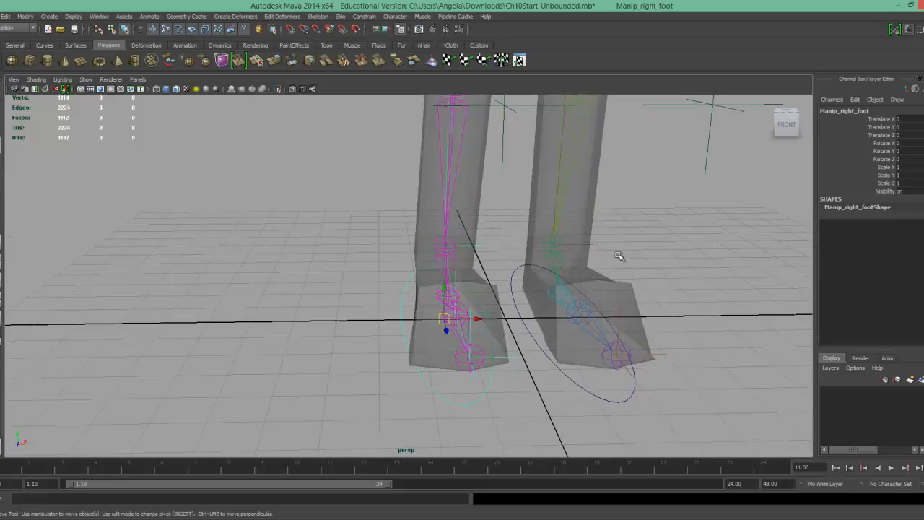
pyautogui.keyDown('alt'); pyautogui.moveTo(678, 273); pyautogui.dragTo(384, 223, button='right'); pyautogui.keyUp('alt')
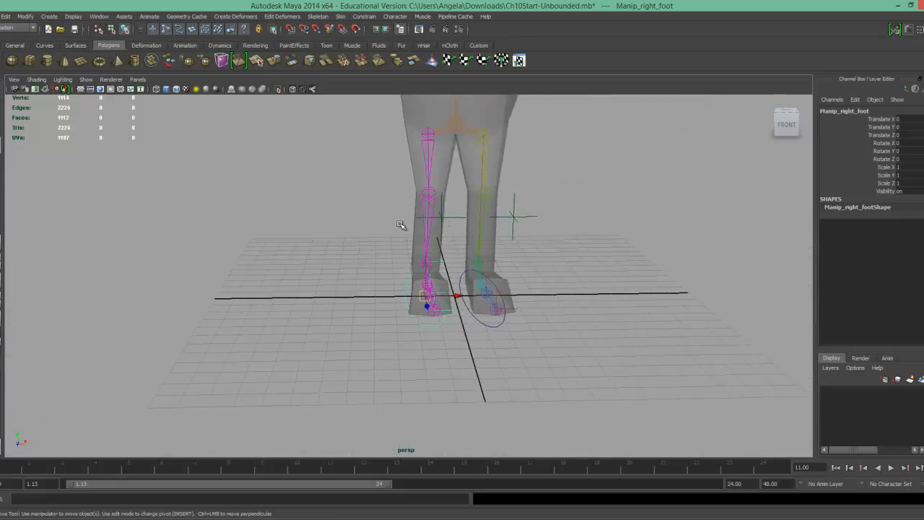
pyautogui.keyDown('alt'); pyautogui.moveTo(454, 224); pyautogui.dragTo(442, 231, button='middle'); pyautogui.keyUp('alt')
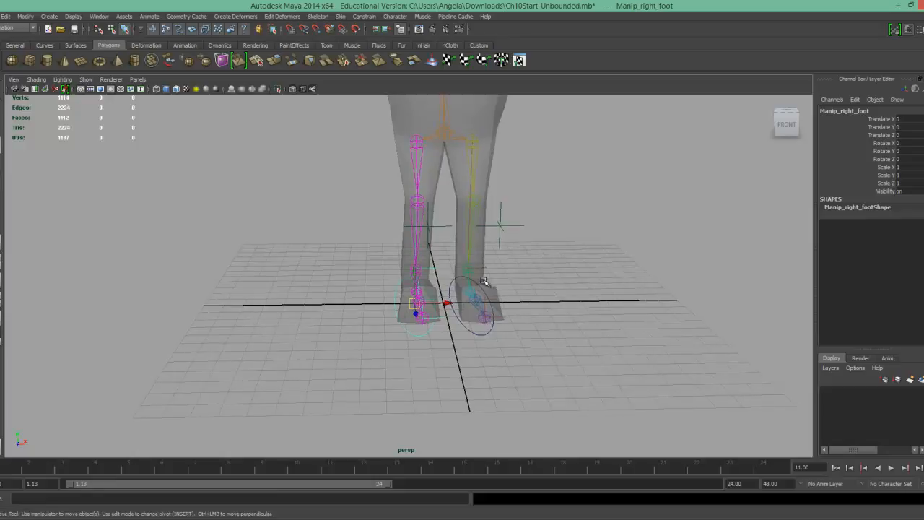
pyautogui.click(484, 336)
pyautogui.moveTo(473, 272)
pyautogui.mouseDown()
pyautogui.moveTo(472, 220)
pyautogui.moveTo(475, 273)
pyautogui.mouseUp()
pyautogui.moveTo(476, 203); pyautogui.dragTo(477, 235)
pyautogui.hotkey('ctrl', 'z')
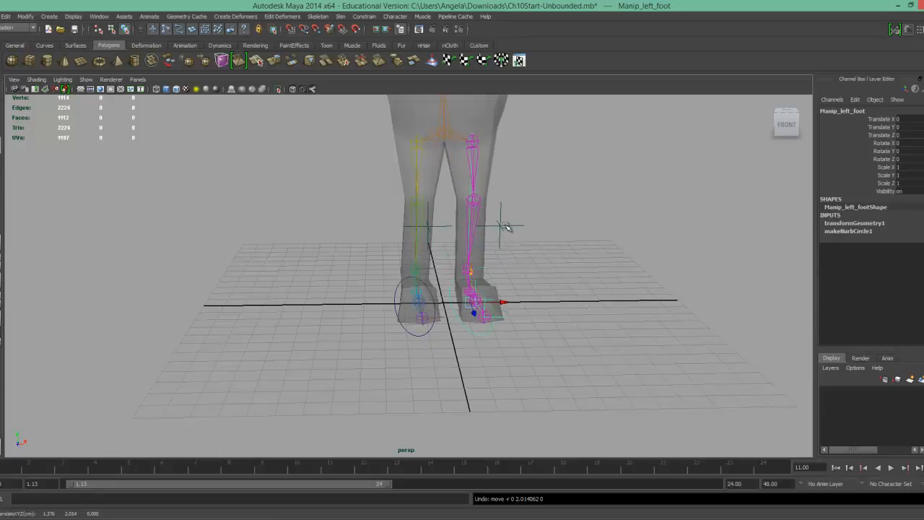
# Parent the left leg's pole vector locator, locator1, to the Manip_left_foot circle and clear the selection.
pyautogui.click(501, 225)
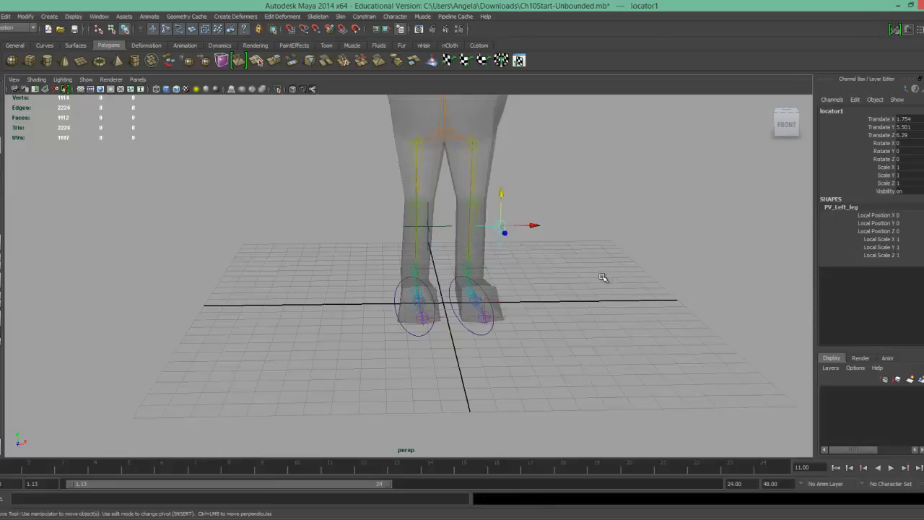
pyautogui.click(491, 334)
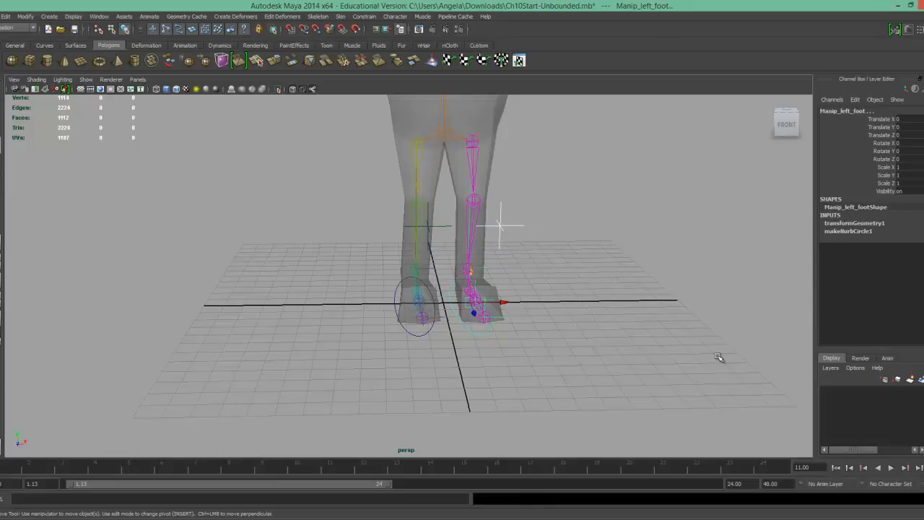
pyautogui.press('p')
pyautogui.click(587, 346)
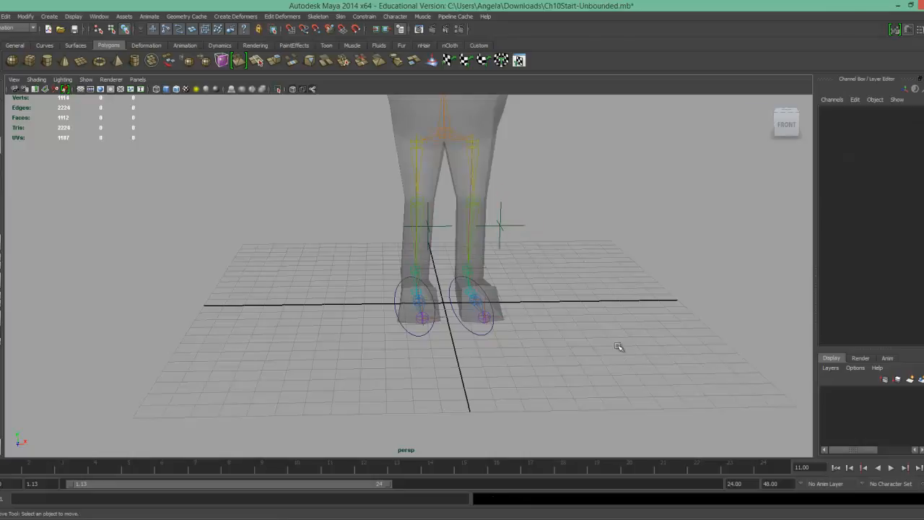
# Move the Manip_left_foot control to test that its pole vector locator follows, and undo the move.
pyautogui.click(483, 325)
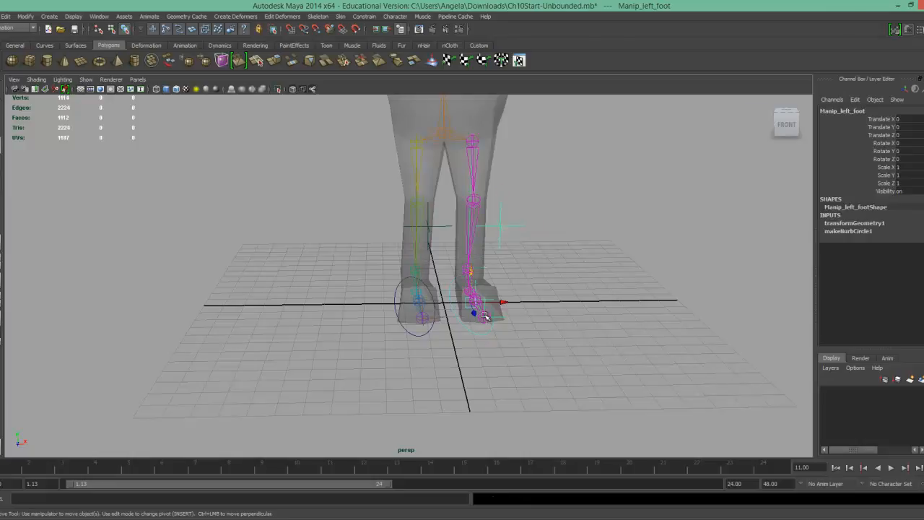
pyautogui.moveTo(477, 302); pyautogui.dragTo(479, 273)
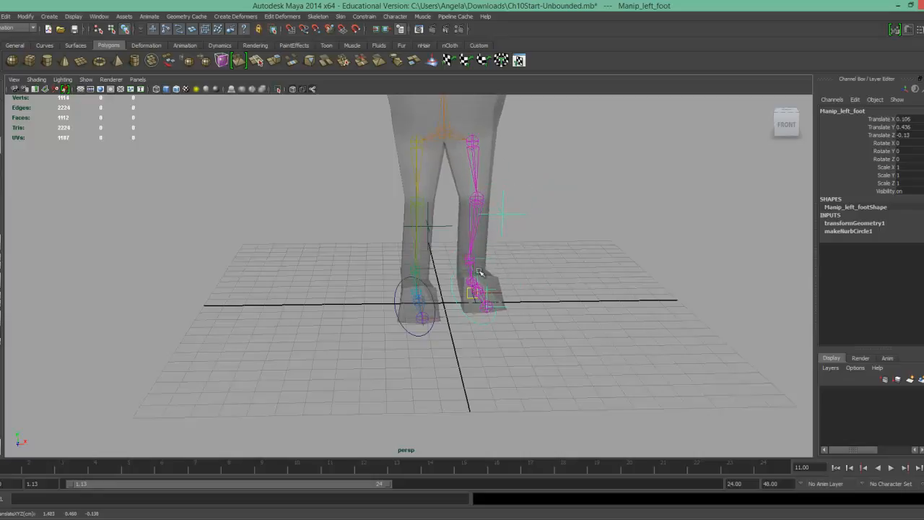
pyautogui.hotkey('ctrl', 'z')
# Lift the Manip_left_foot control, try moving locator1 sideways to swing the left knee, and undo the locator move.
pyautogui.keyDown('alt'); pyautogui.moveTo(621, 359); pyautogui.dragTo(493, 338); pyautogui.keyUp('alt')
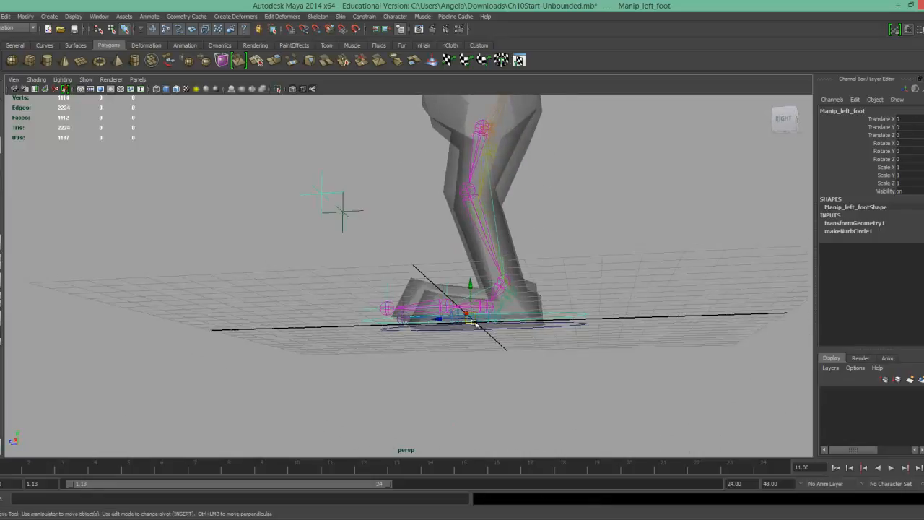
pyautogui.moveTo(471, 294)
pyautogui.mouseDown()
pyautogui.moveTo(465, 264)
pyautogui.moveTo(493, 301)
pyautogui.moveTo(470, 308)
pyautogui.mouseUp()
pyautogui.keyDown('alt'); pyautogui.moveTo(384, 236); pyautogui.dragTo(587, 242); pyautogui.keyUp('alt')
pyautogui.click(538, 223)
pyautogui.hotkey('ctrl', 'z')
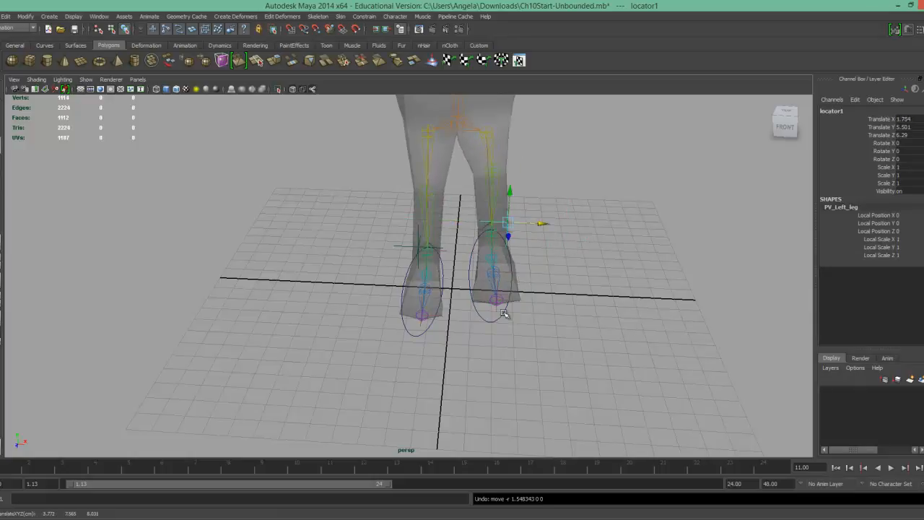
# Reset the Manip_left_foot control's Translate X, Y and Z to 0.
pyautogui.click(499, 316)
pyautogui.click(491, 320)
pyautogui.moveTo(908, 121); pyautogui.dragTo(912, 136)
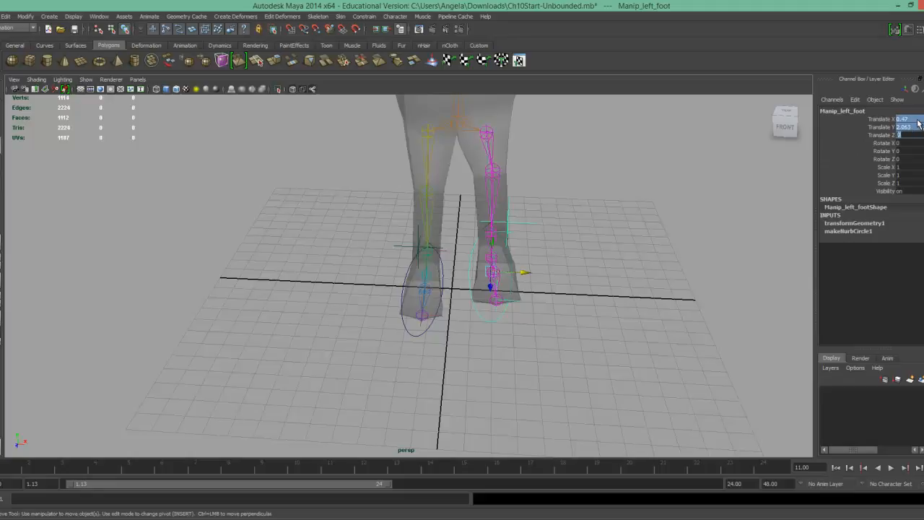
pyautogui.write('0')
pyautogui.press('Return')
# Parent the PV_RIGHT_LEG pole vector locator to the Manip_right_foot circle and clear the selection.
pyautogui.keyDown('alt'); pyautogui.moveTo(614, 266); pyautogui.dragTo(612, 240); pyautogui.keyUp('alt')
pyautogui.keyDown('alt'); pyautogui.moveTo(612, 239); pyautogui.dragTo(608, 296, button='middle'); pyautogui.keyUp('alt')
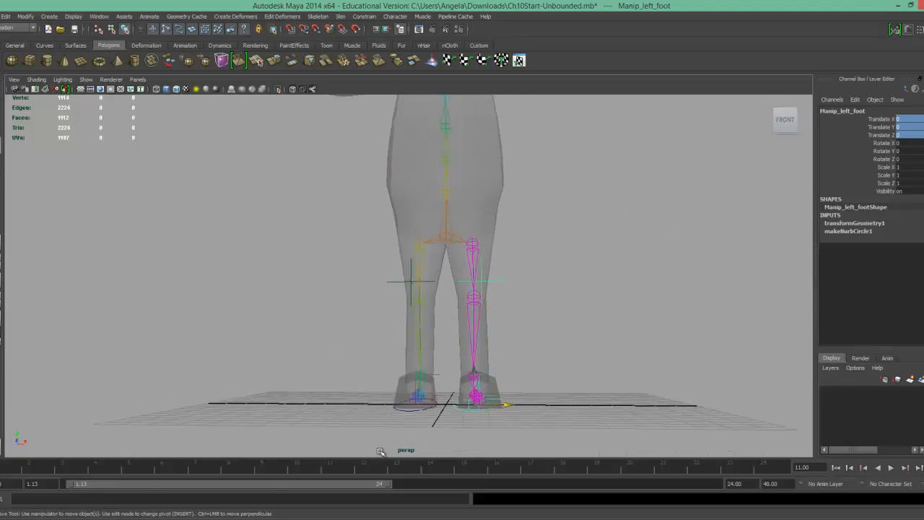
pyautogui.keyDown('alt'); pyautogui.moveTo(334, 400); pyautogui.dragTo(337, 414); pyautogui.keyUp('alt')
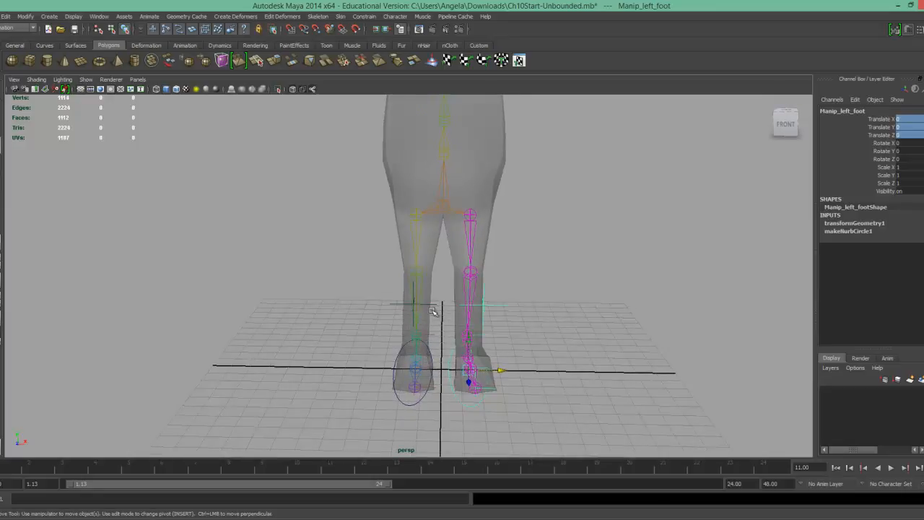
pyautogui.click(435, 305)
pyautogui.press('q')
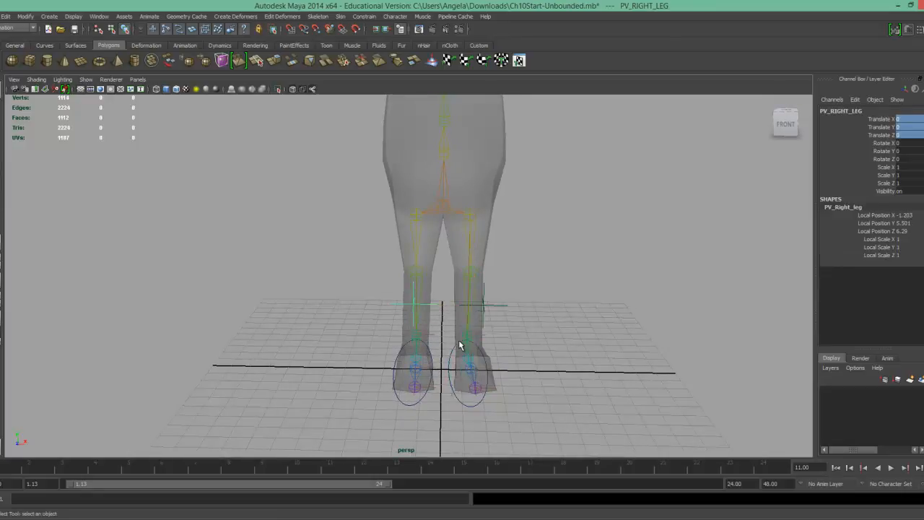
pyautogui.click(416, 406)
pyautogui.press('p')
pyautogui.click(279, 341)
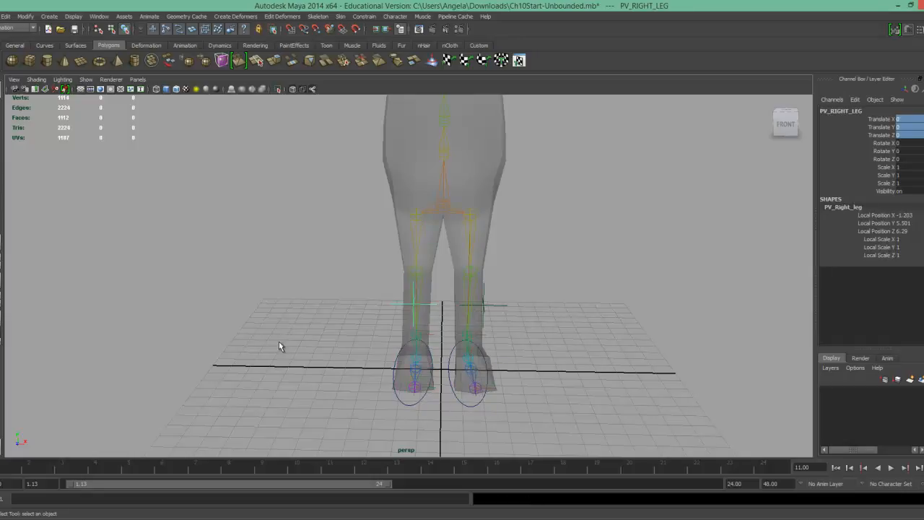
# Lift the Manip_right_foot control to test that the right leg and its locator follow, and undo the move.
pyautogui.click(411, 405)
pyautogui.press('w')
pyautogui.moveTo(415, 370); pyautogui.dragTo(411, 334)
pyautogui.hotkey('ctrl', 'z')
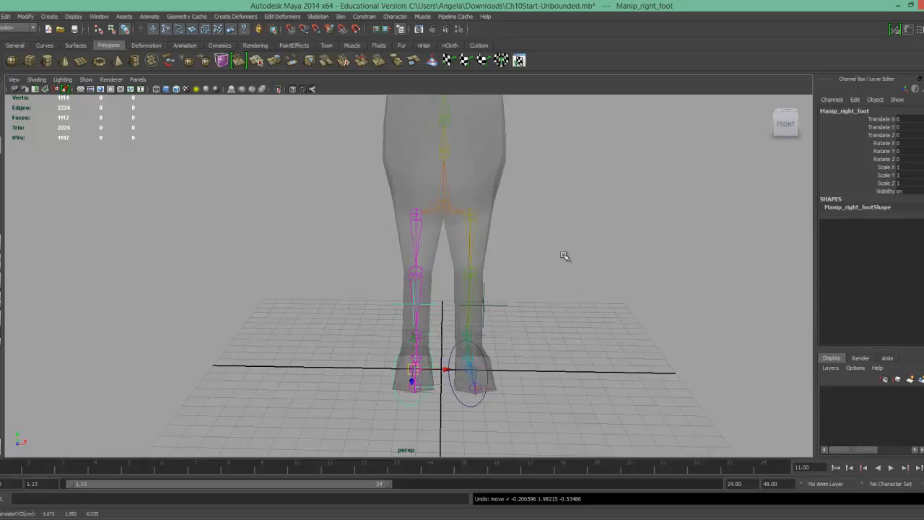
# Move the IK_LEFT_ARM handle slightly inward along X to test how the left arm bends, and undo the move.
pyautogui.keyDown('alt'); pyautogui.moveTo(575, 186); pyautogui.dragTo(578, 210, button='middle'); pyautogui.keyUp('alt')
pyautogui.keyDown('alt'); pyautogui.moveTo(511, 196); pyautogui.dragTo(434, 189, button='right'); pyautogui.keyUp('alt')
pyautogui.keyDown('alt'); pyautogui.moveTo(496, 201); pyautogui.dragTo(499, 217); pyautogui.keyUp('alt')
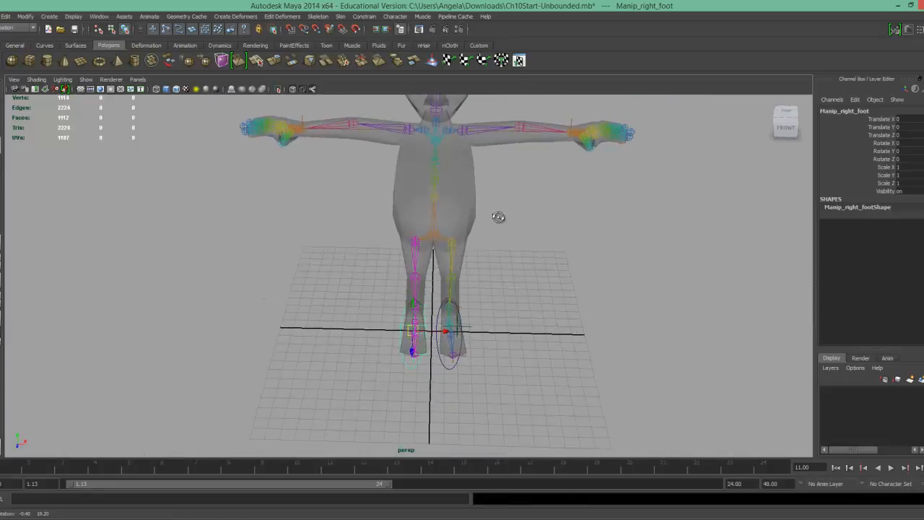
pyautogui.click(575, 127)
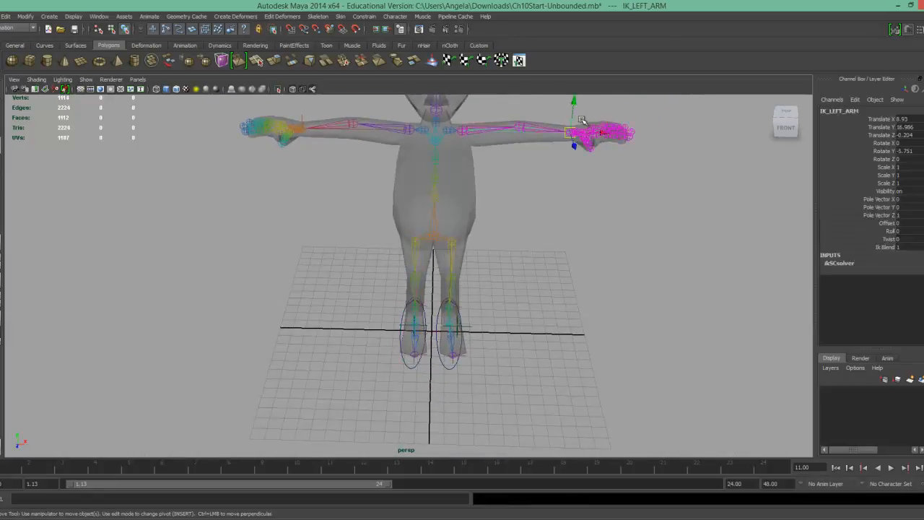
pyautogui.moveTo(595, 133)
pyautogui.mouseDown()
pyautogui.moveTo(604, 134)
pyautogui.moveTo(583, 137)
pyautogui.moveTo(599, 136)
pyautogui.moveTo(591, 134)
pyautogui.mouseUp()
pyautogui.hotkey('ctrl', 'z')
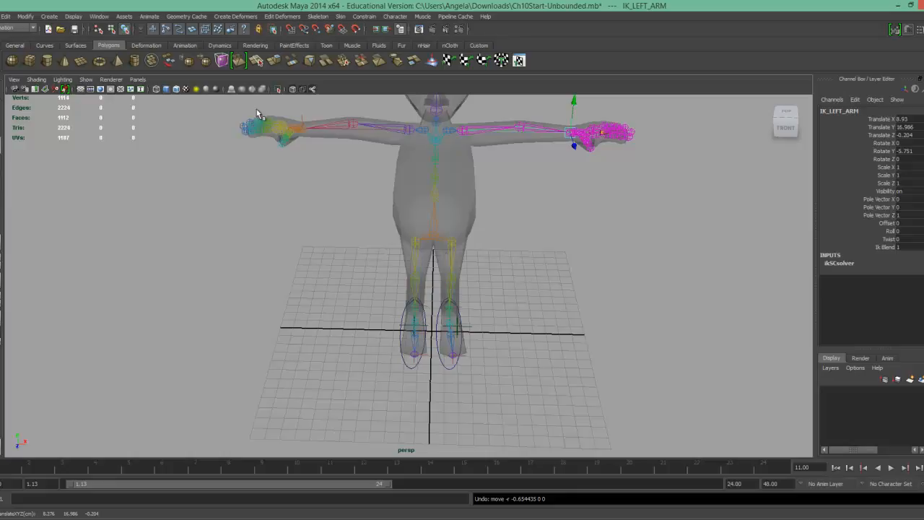
# Create a NURBS circle to serve as the left arm control.
pyautogui.click(49, 16)
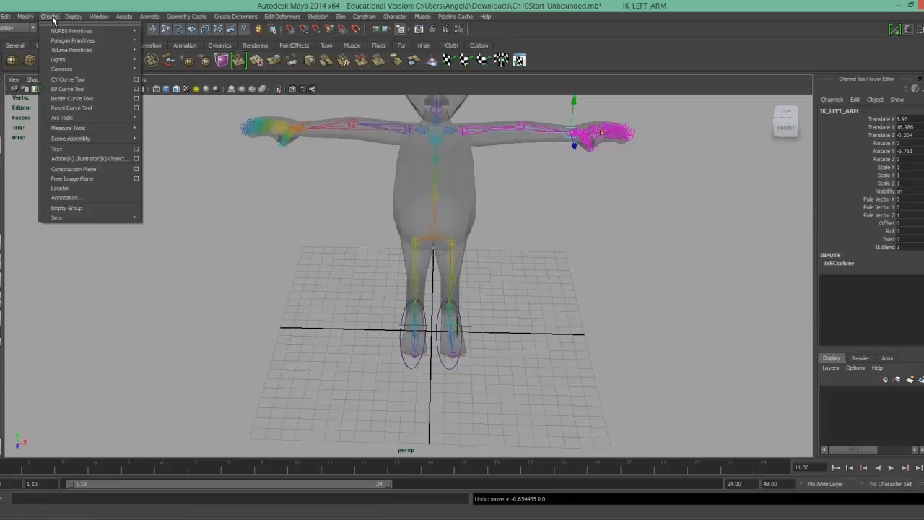
pyautogui.moveTo(56, 31)
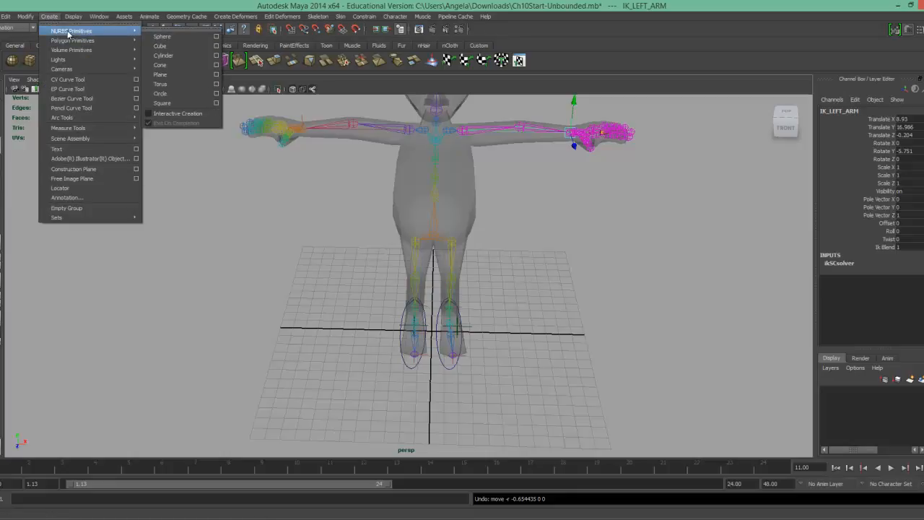
pyautogui.click(162, 94)
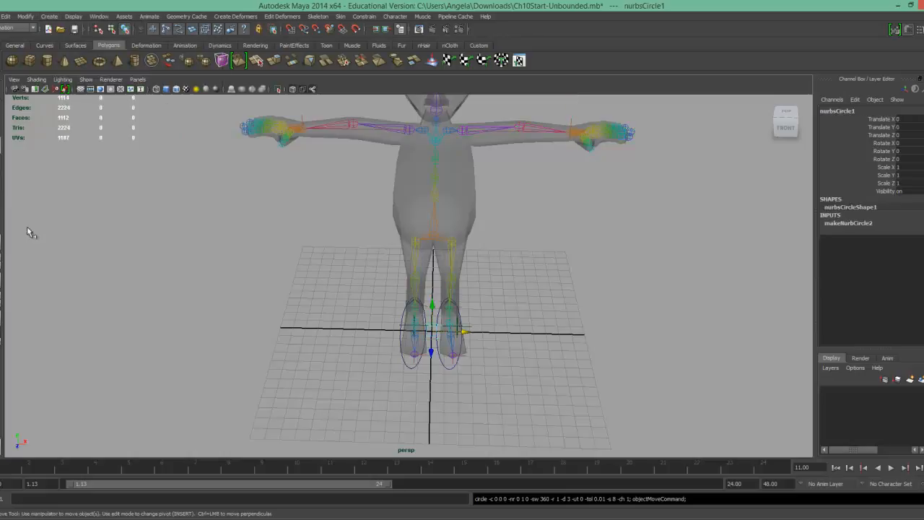
# Move the circle up and out to the left wrist, at about 9.13 in Translate X and 16.88 in Translate Y.
pyautogui.press('space')
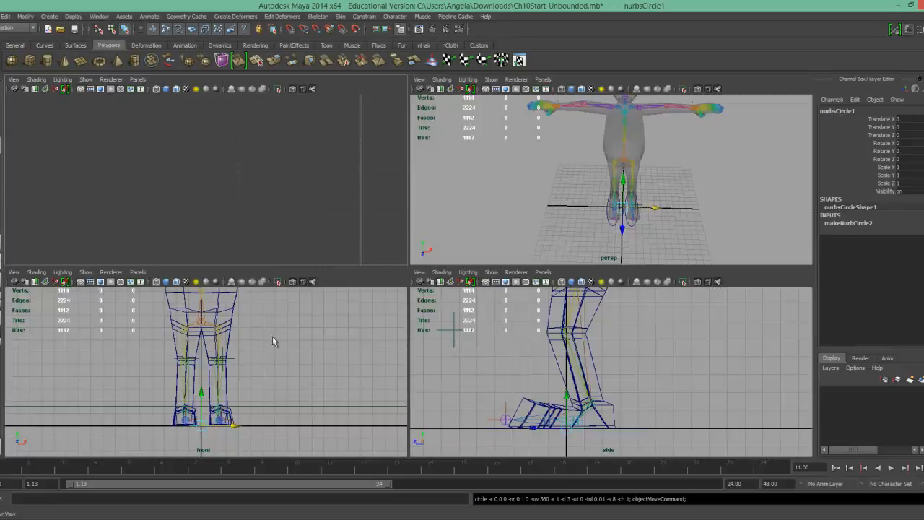
pyautogui.keyDown('alt'); pyautogui.moveTo(342, 327); pyautogui.dragTo(339, 371, button='middle'); pyautogui.keyUp('alt')
pyautogui.moveTo(197, 433); pyautogui.dragTo(197, 292)
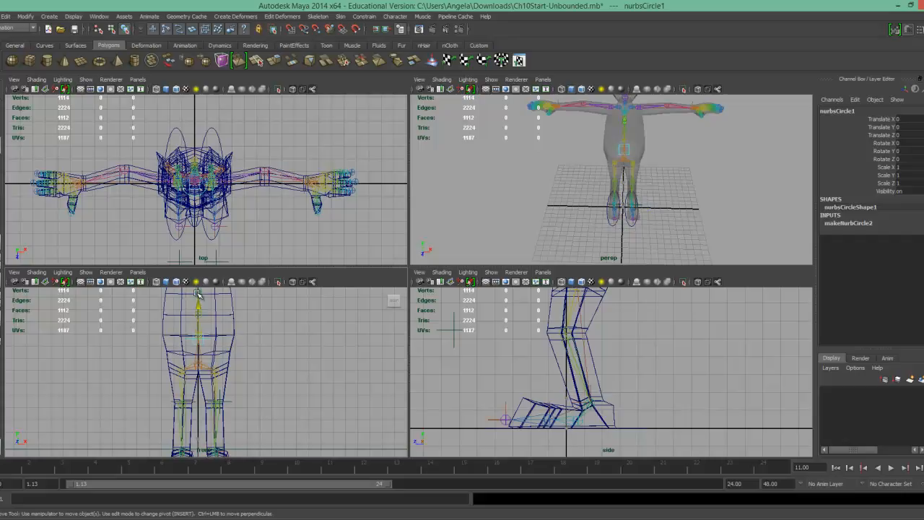
pyautogui.click(233, 329)
pyautogui.moveTo(286, 337); pyautogui.dragTo(326, 337, button='middle')
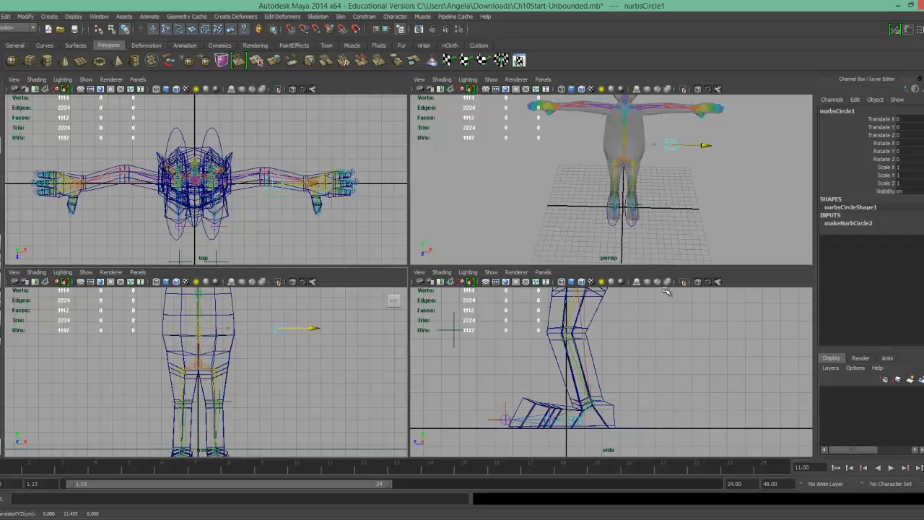
pyautogui.keyDown('alt'); pyautogui.moveTo(699, 326); pyautogui.dragTo(690, 515, button='middle'); pyautogui.keyUp('alt')
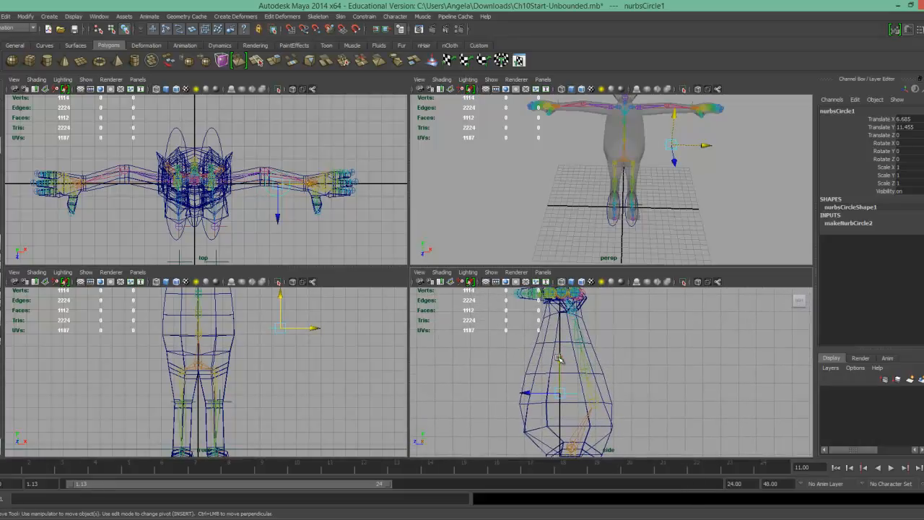
pyautogui.keyDown('alt'); pyautogui.moveTo(326, 307); pyautogui.dragTo(277, 359, button='middle'); pyautogui.keyUp('alt')
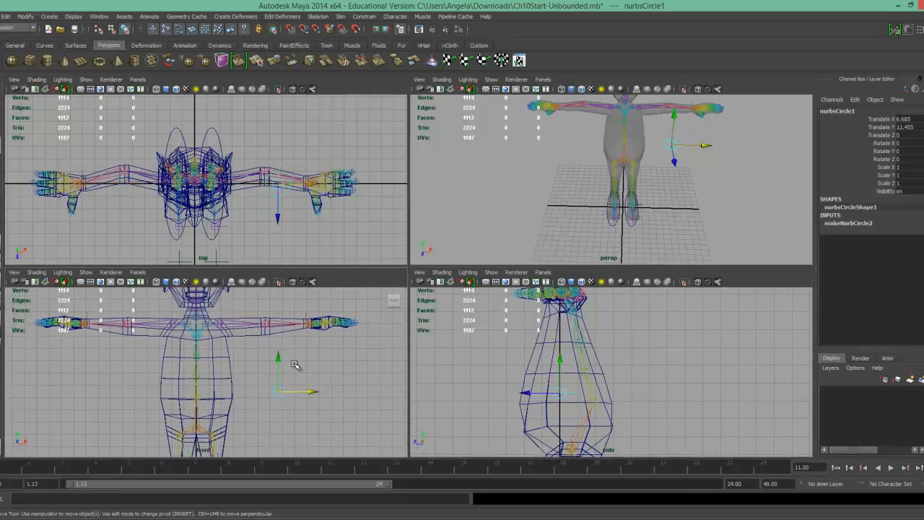
pyautogui.moveTo(278, 358); pyautogui.dragTo(278, 291)
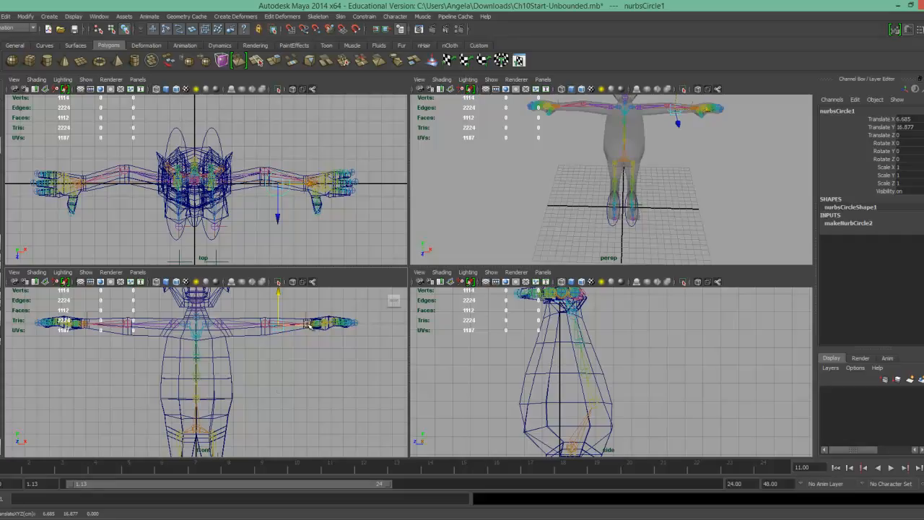
pyautogui.moveTo(308, 327); pyautogui.dragTo(341, 326)
# Rotate the circle upright around the left wrist by setting its Rotate Z to 90.
pyautogui.press('e')
pyautogui.moveTo(317, 366); pyautogui.dragTo(253, 344)
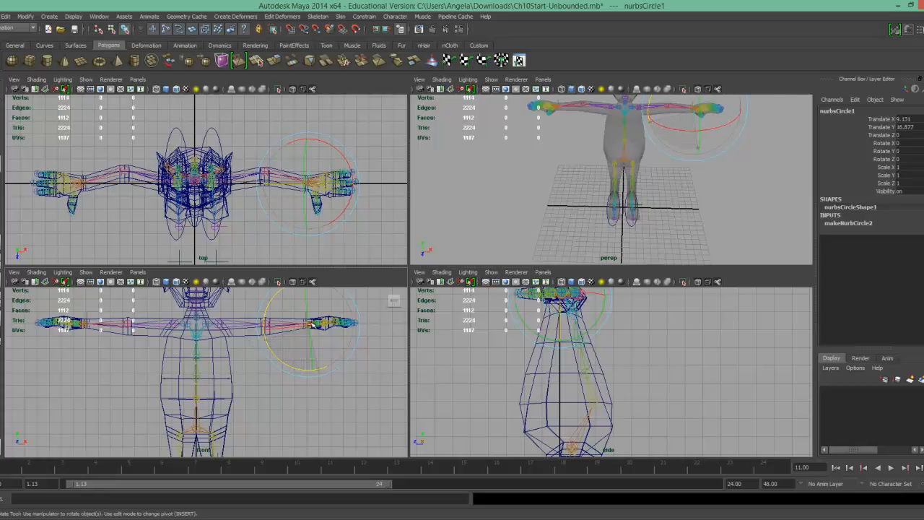
pyautogui.doubleClick(919, 159)
pyautogui.press('Return')
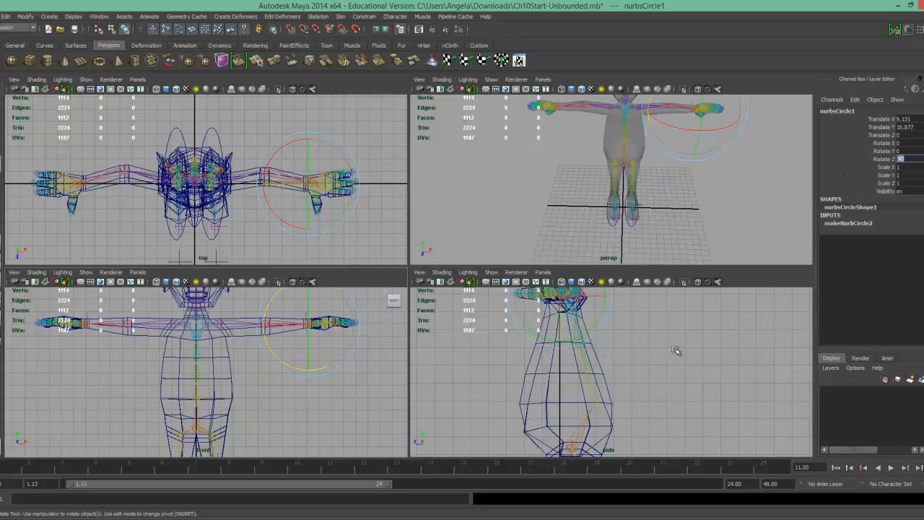
# Switch the front view to shaded display and frame the circle at the left wrist.
pyautogui.keyDown('alt'); pyautogui.moveTo(645, 333); pyautogui.dragTo(641, 373, button='middle'); pyautogui.keyUp('alt')
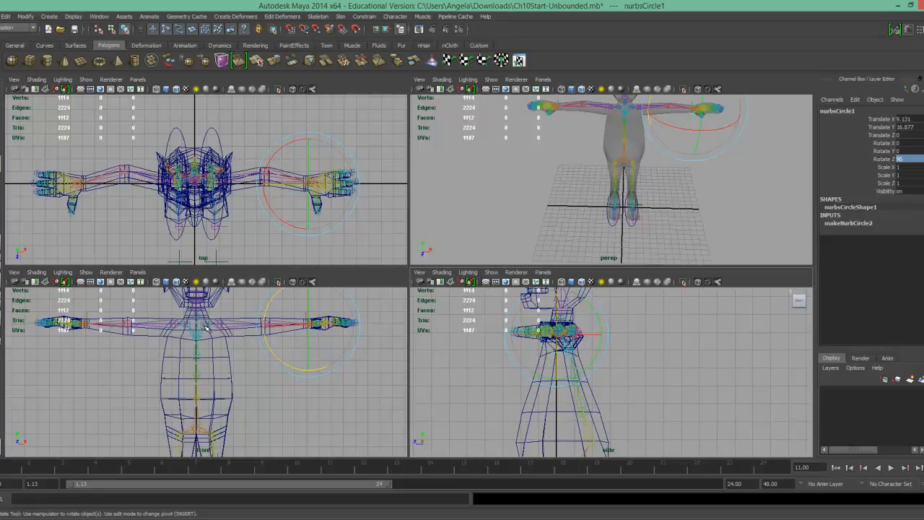
pyautogui.press('5')
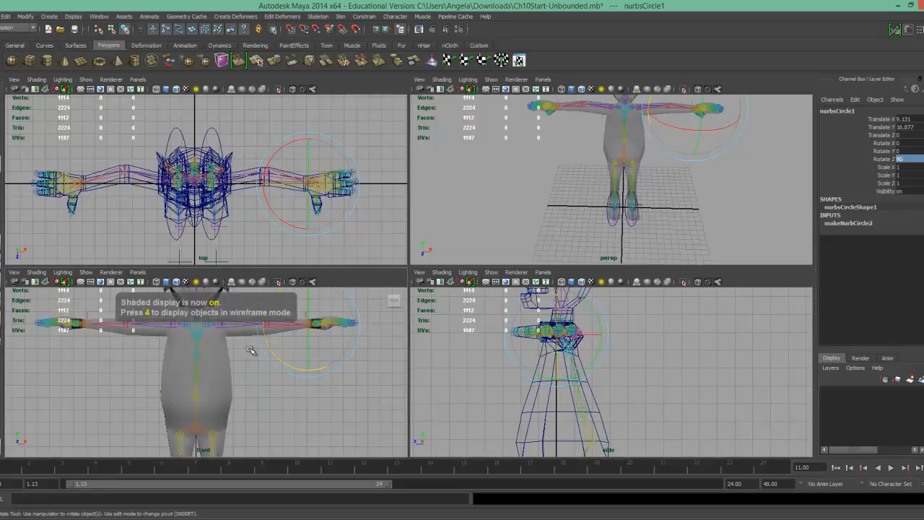
pyautogui.press('f')
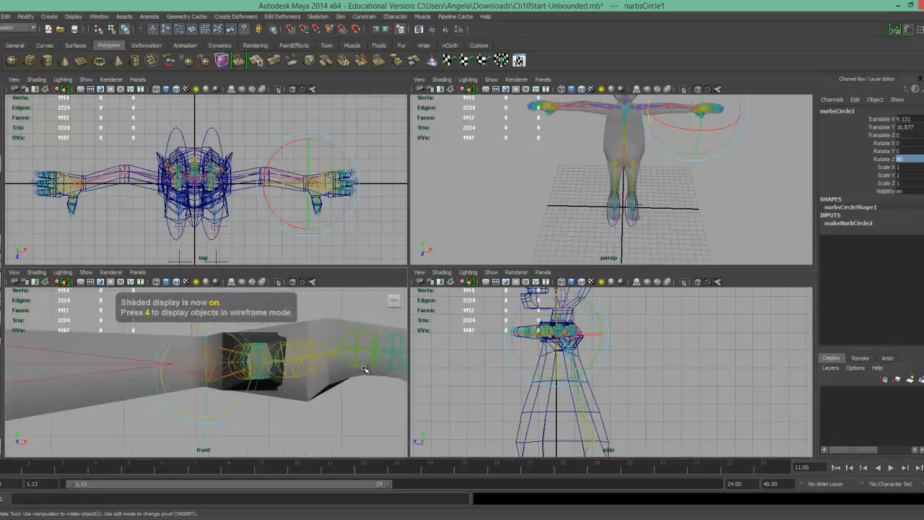
pyautogui.keyDown('alt'); pyautogui.moveTo(364, 384); pyautogui.dragTo(356, 341, button='middle'); pyautogui.keyUp('alt')
pyautogui.press('e')
# Scale the circle uniformly to about 1.29 so it surrounds the left wrist, and clear the selection.
pyautogui.keyDown('alt'); pyautogui.moveTo(726, 163); pyautogui.dragTo(651, 182); pyautogui.keyUp('alt')
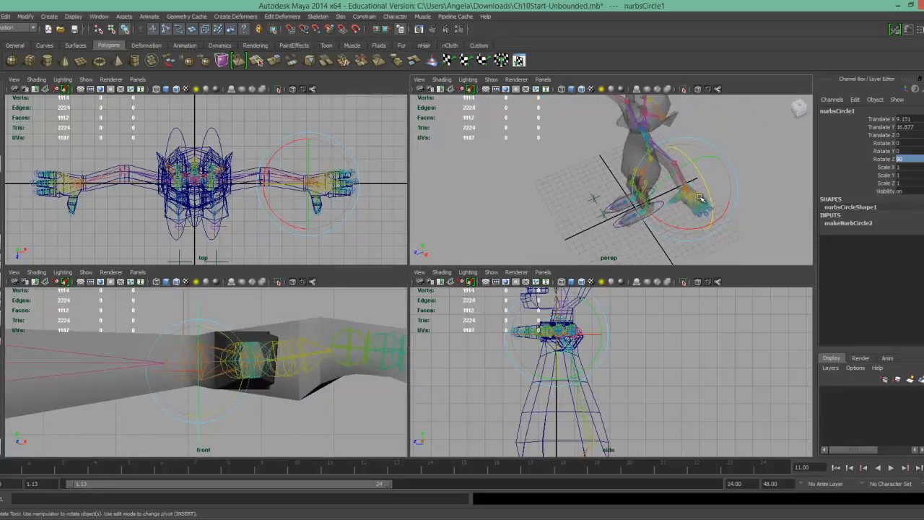
pyautogui.press('f')
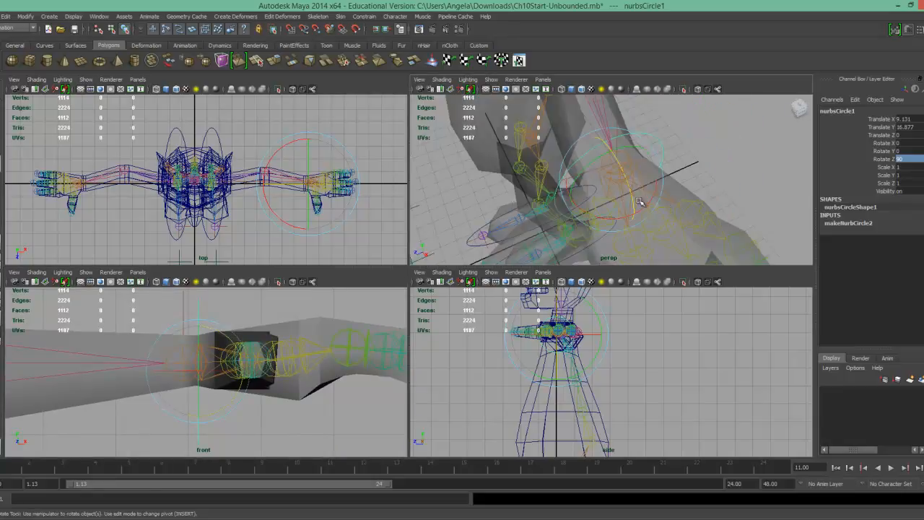
pyautogui.keyDown('alt'); pyautogui.moveTo(599, 200); pyautogui.dragTo(702, 163); pyautogui.keyUp('alt')
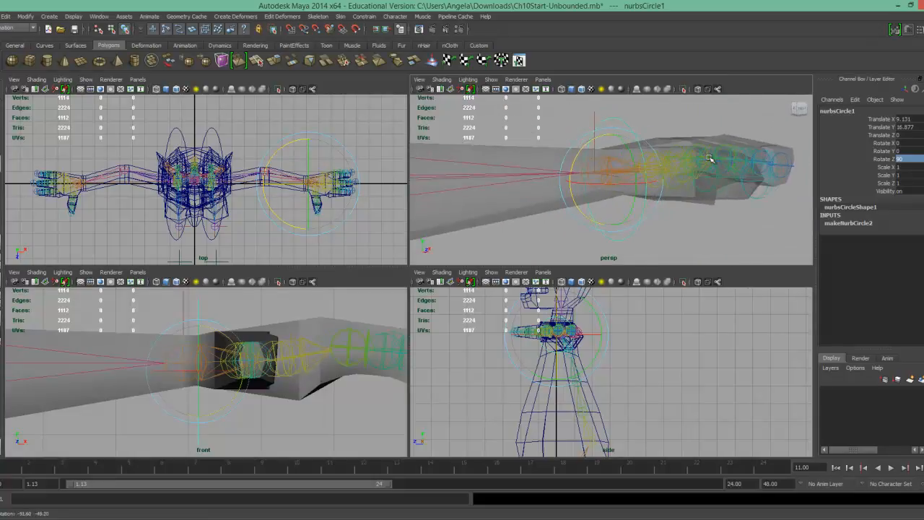
pyautogui.click(637, 178)
pyautogui.click(623, 185)
pyautogui.click(623, 184)
pyautogui.click(625, 188)
pyautogui.click(623, 184)
pyautogui.press('r')
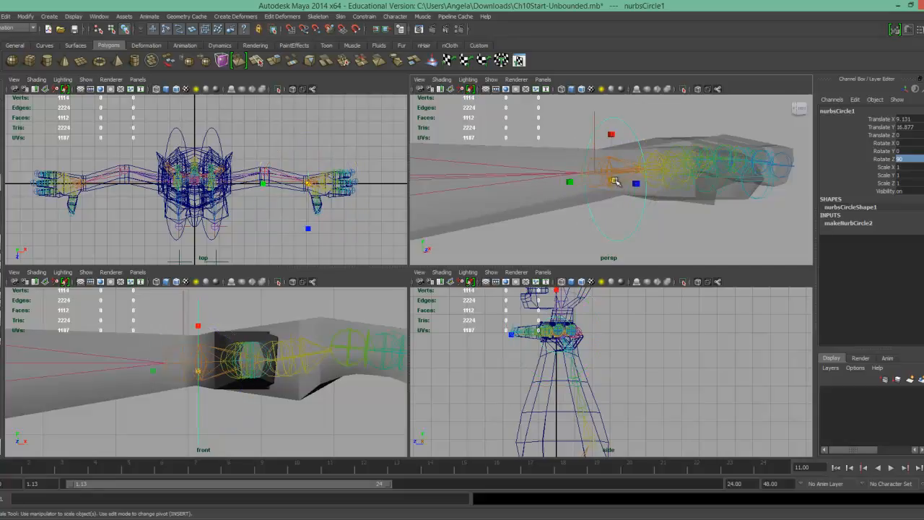
pyautogui.moveTo(623, 184); pyautogui.dragTo(640, 186)
pyautogui.click(806, 230)
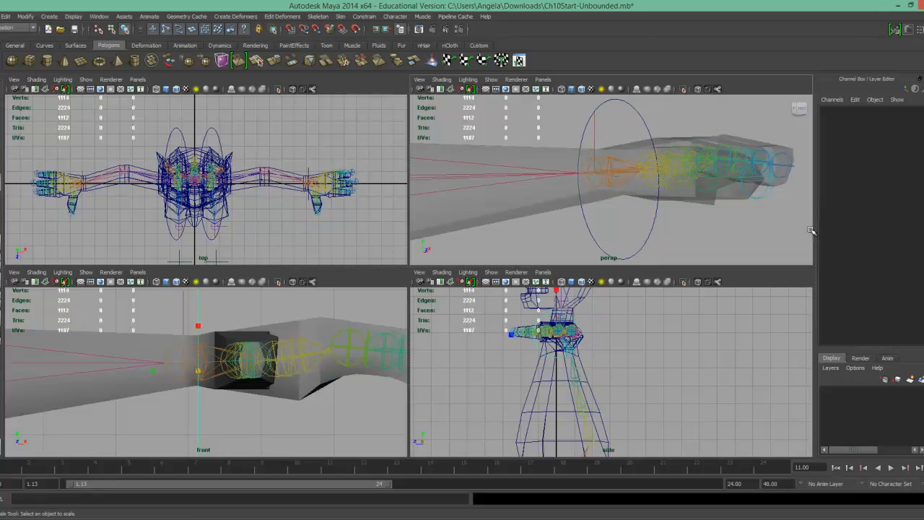
# Parent the IK_LEFT_ARM handle to the circle around the left wrist.
pyautogui.click(595, 130)
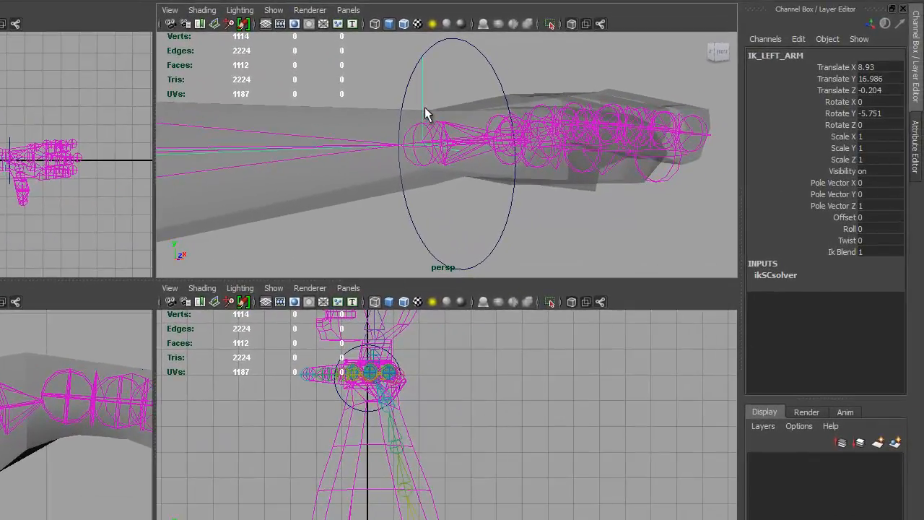
pyautogui.click(518, 78)
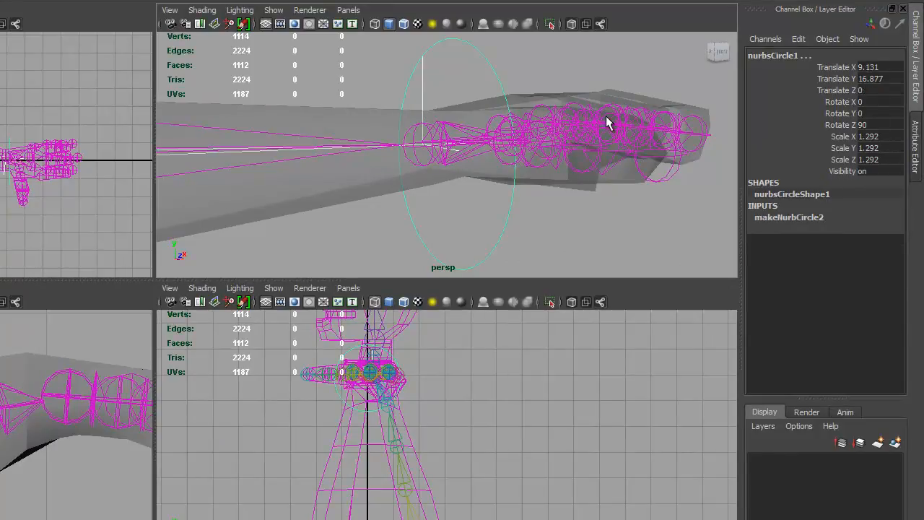
pyautogui.click(606, 122)
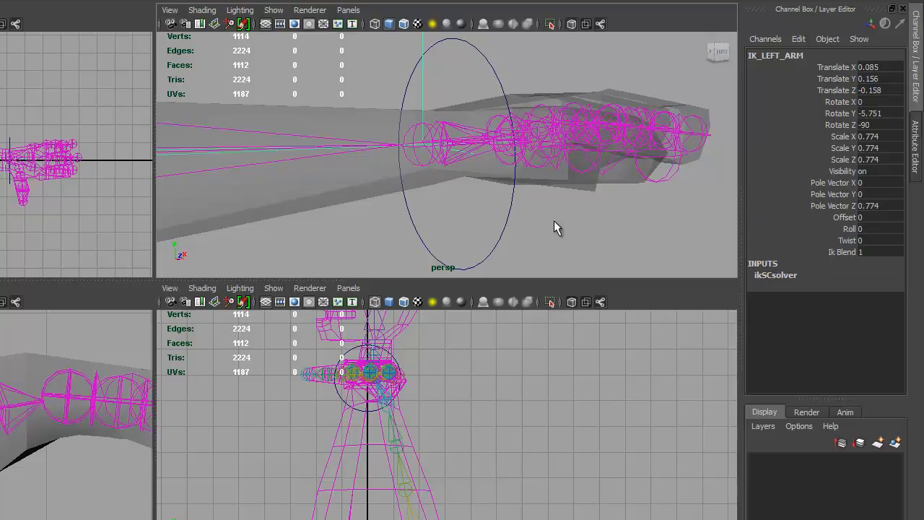
# Move the left wrist circle inward and down to test that the arm follows, and undo the move.
pyautogui.click(515, 217)
pyautogui.click(507, 217)
pyautogui.keyDown('alt'); pyautogui.moveTo(634, 230); pyautogui.dragTo(334, 195, button='right'); pyautogui.keyUp('alt')
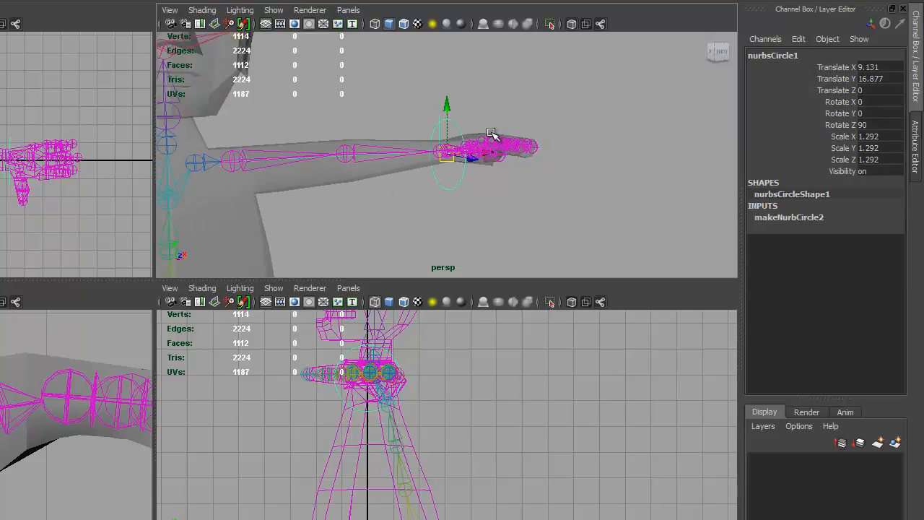
pyautogui.moveTo(449, 152); pyautogui.dragTo(423, 165)
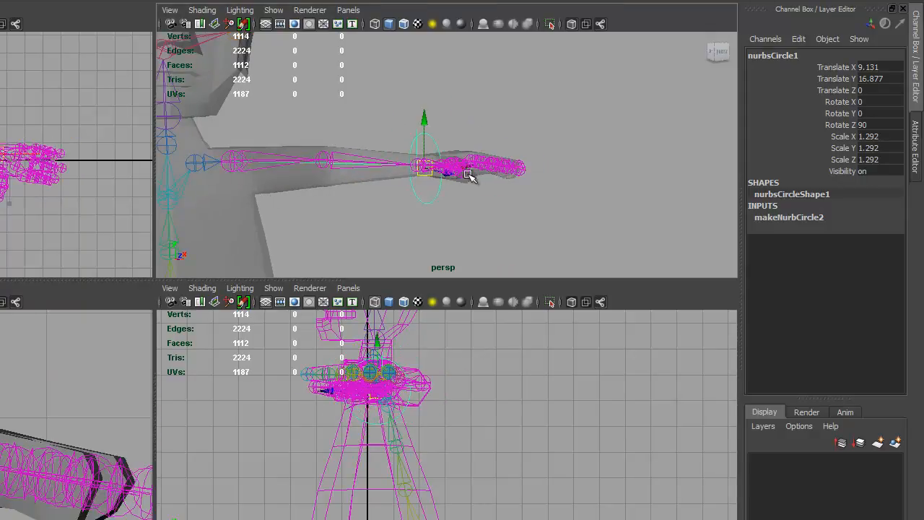
# Duplicate the left wrist circle and move the copy across the body to the right wrist.
pyautogui.keyDown('alt'); pyautogui.moveTo(293, 187); pyautogui.dragTo(578, 171, button='middle'); pyautogui.keyUp('alt')
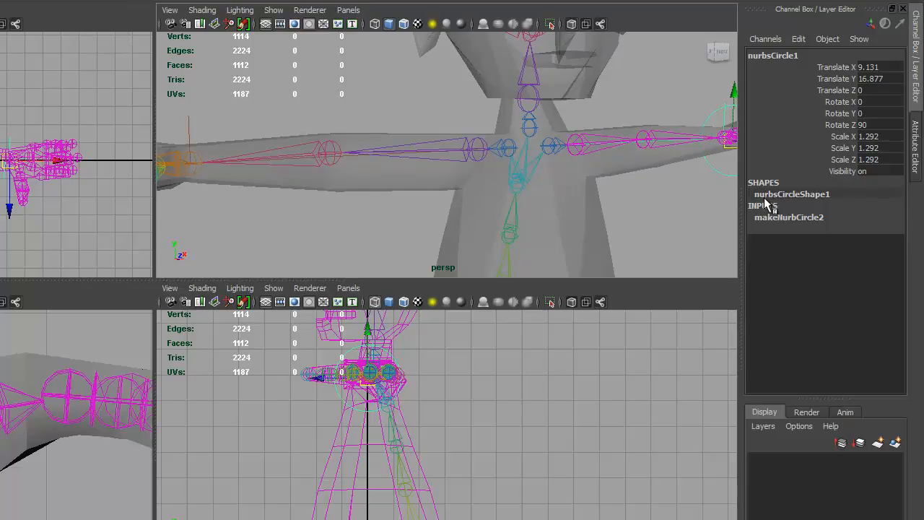
pyautogui.hotkey('ctrl', 'd')
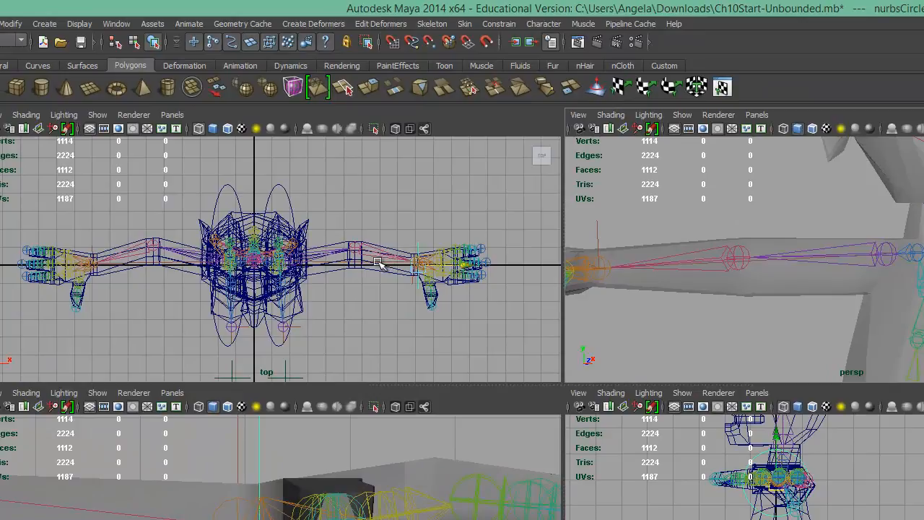
pyautogui.moveTo(378, 264); pyautogui.dragTo(145, 253)
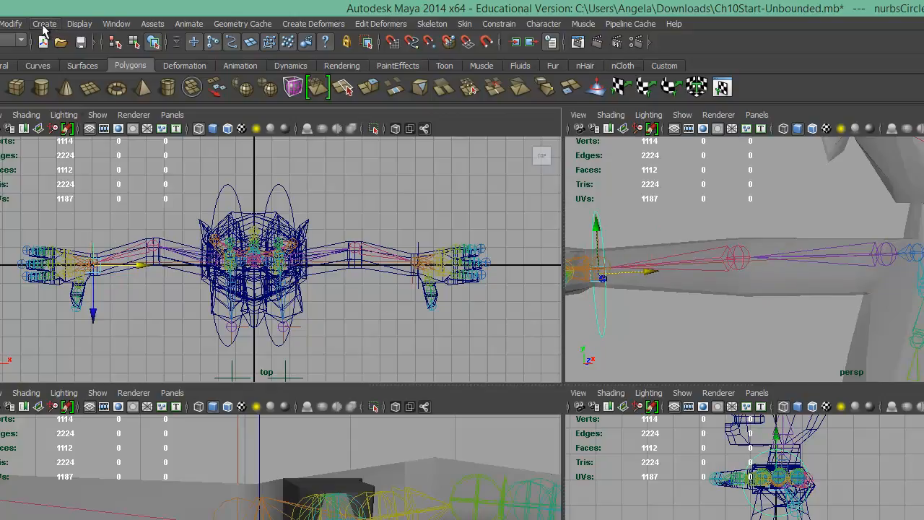
# Freeze the transformations of the right wrist circle and rename it with the Manip_Right prefix.
pyautogui.click(11, 24)
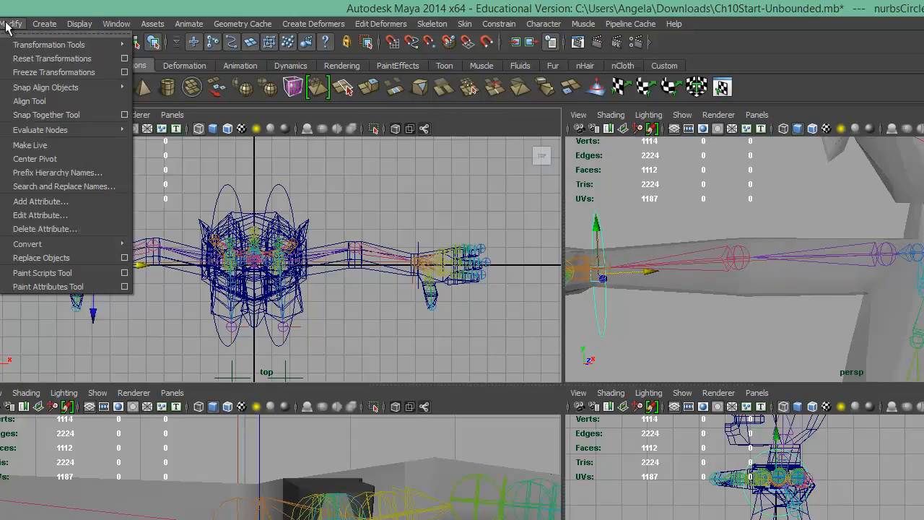
pyautogui.click(11, 73)
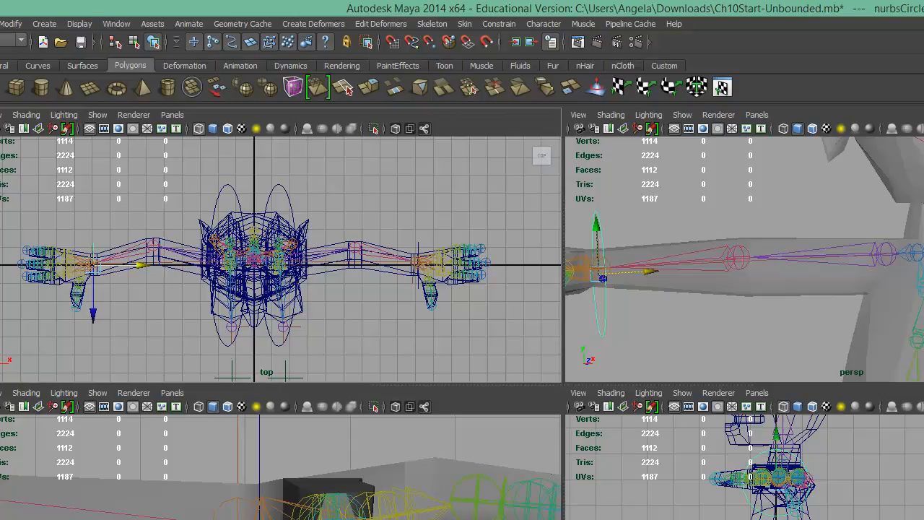
pyautogui.press('Return')
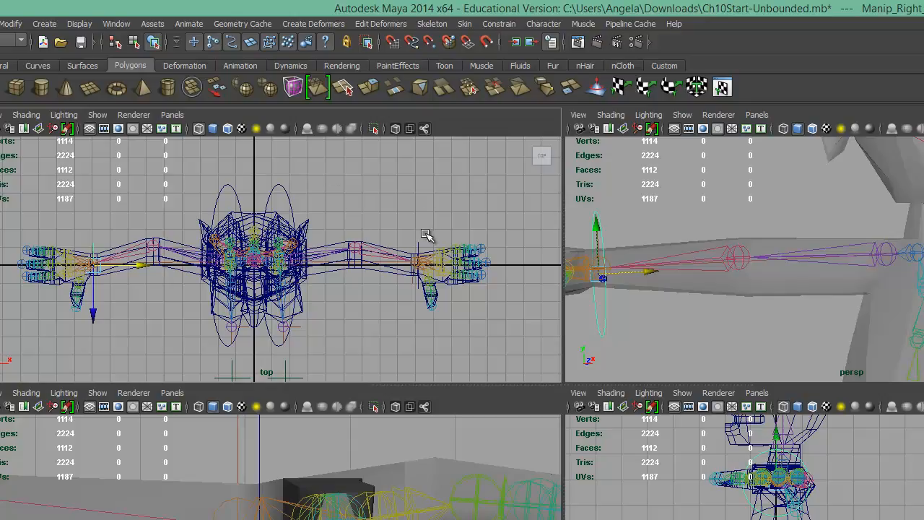
# Rename the left wrist circle with the manip_left prefix.
pyautogui.click(477, 249)
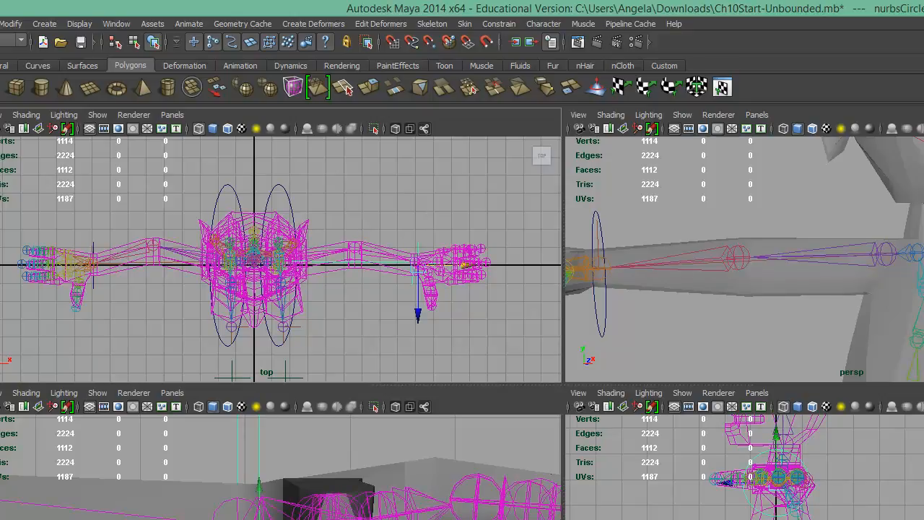
pyautogui.press('Return')
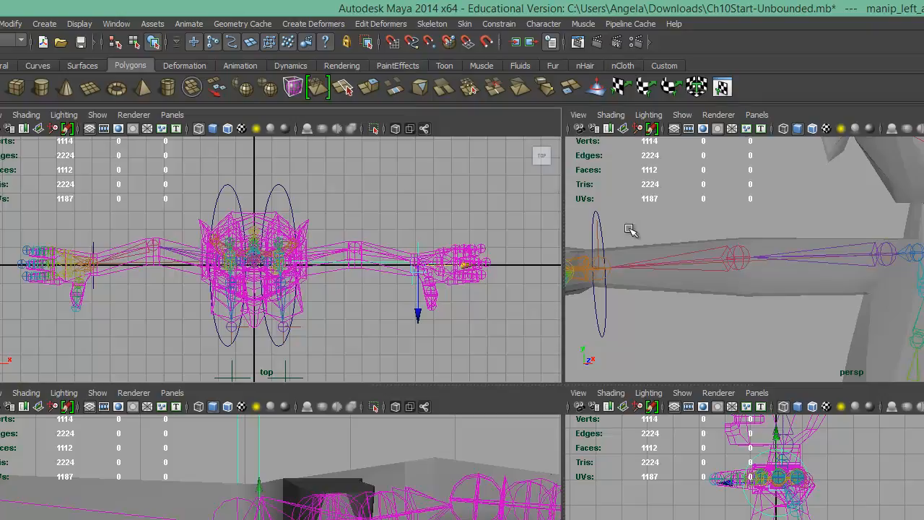
# Parent the right arm's IK handle under the right wrist circle.
pyautogui.keyDown('alt'); pyautogui.moveTo(632, 180); pyautogui.dragTo(700, 222); pyautogui.keyUp('alt')
pyautogui.keyDown('alt'); pyautogui.moveTo(698, 220); pyautogui.dragTo(791, 214, button='middle'); pyautogui.keyUp('alt')
pyautogui.keyDown('alt'); pyautogui.moveTo(792, 214); pyautogui.dragTo(768, 237); pyautogui.keyUp('alt')
pyautogui.keyDown('alt'); pyautogui.moveTo(768, 237); pyautogui.dragTo(749, 250, button='middle'); pyautogui.keyUp('alt')
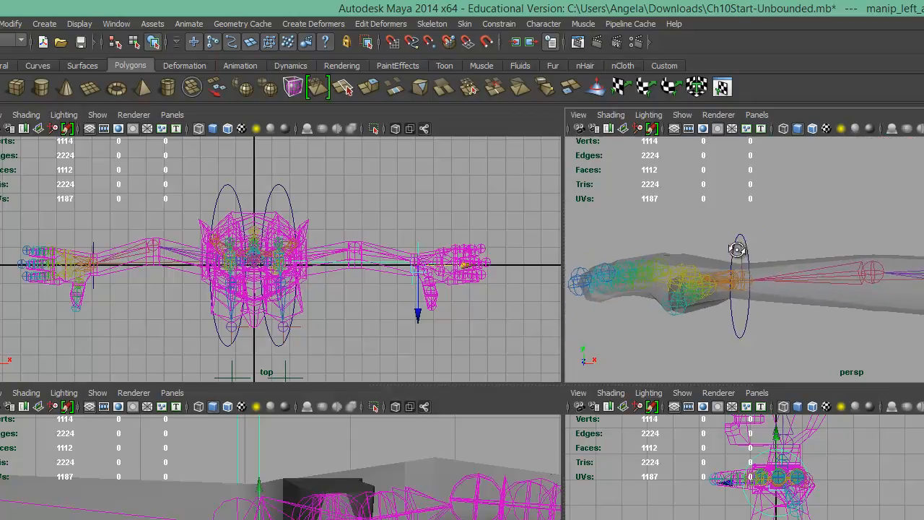
pyautogui.keyDown('alt'); pyautogui.moveTo(749, 249); pyautogui.dragTo(726, 247); pyautogui.keyUp('alt')
pyautogui.click(693, 219)
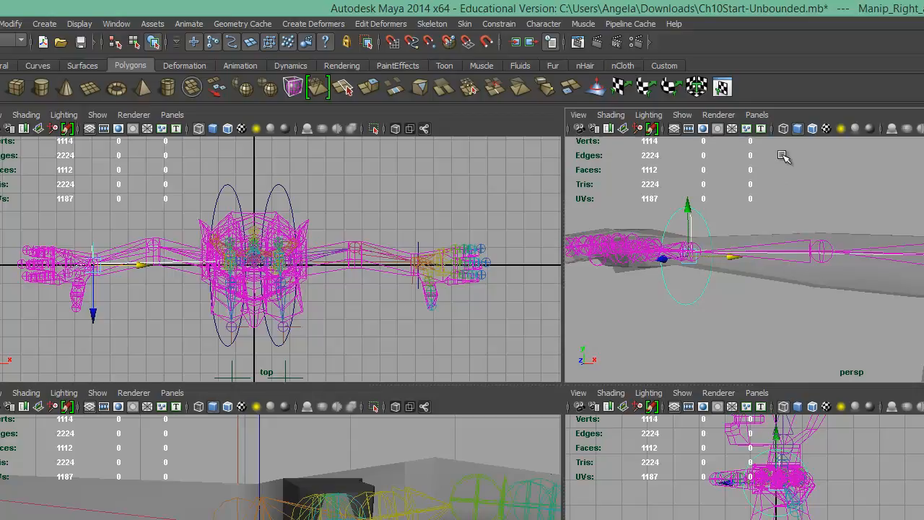
pyautogui.press('p')
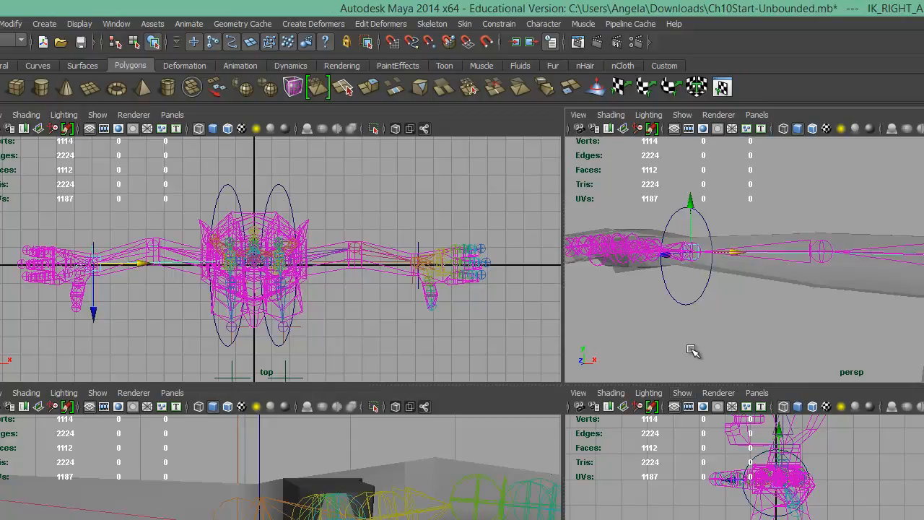
# Move the right wrist circle inward and forward to test that the arm follows, and undo a trial rotation.
pyautogui.click(733, 339)
pyautogui.click(706, 298)
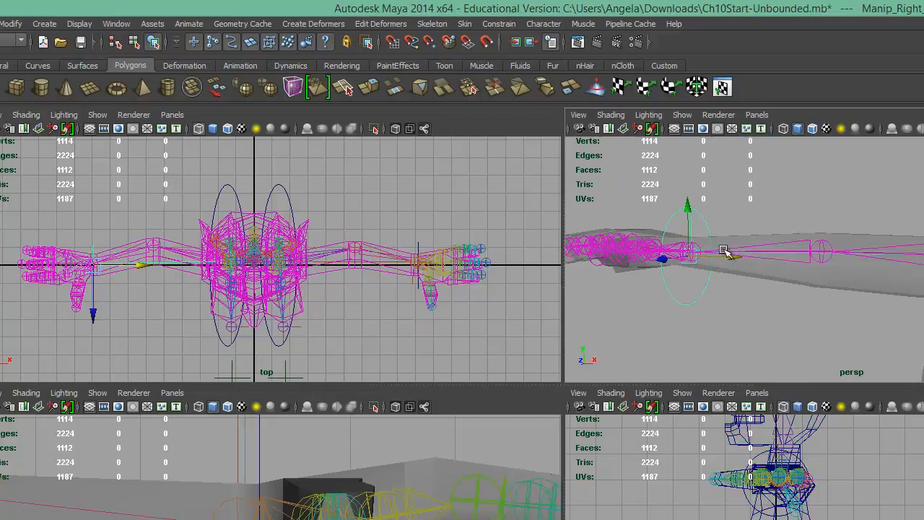
pyautogui.moveTo(733, 257); pyautogui.dragTo(840, 266)
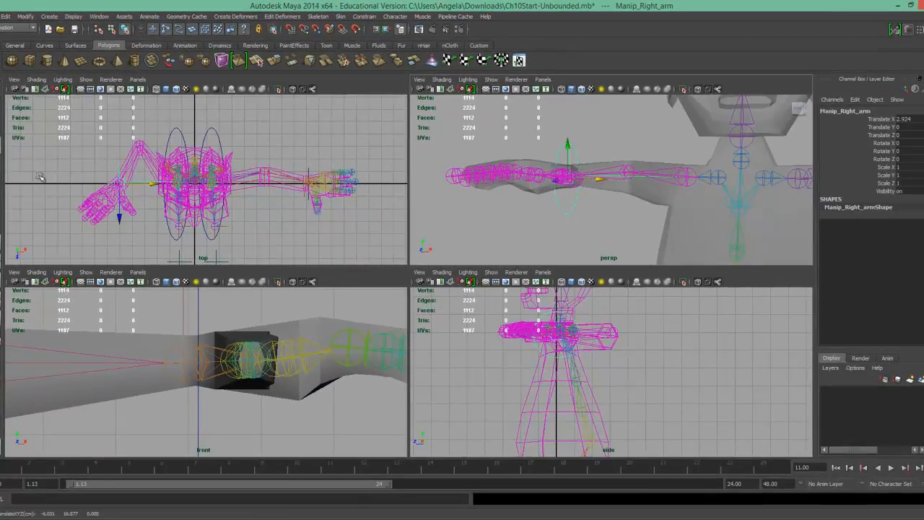
pyautogui.press('5')
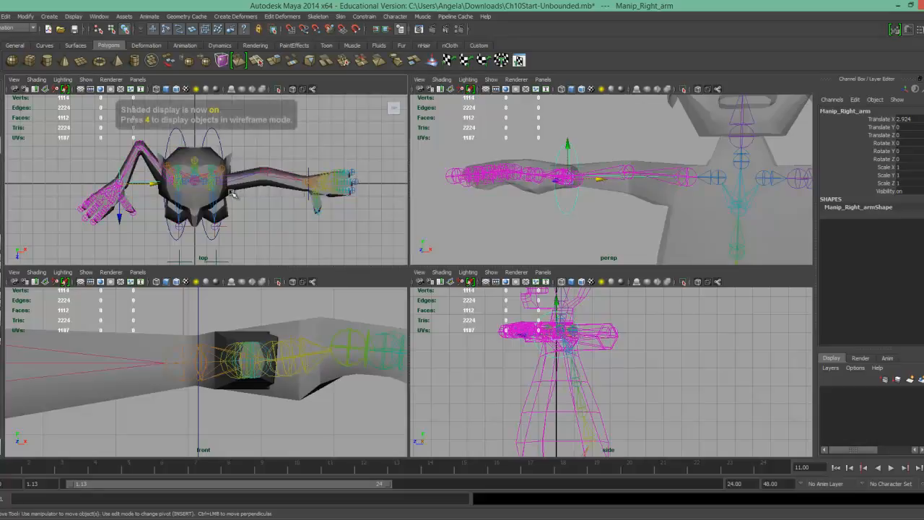
pyautogui.moveTo(119, 218); pyautogui.dragTo(122, 260)
pyautogui.press('e')
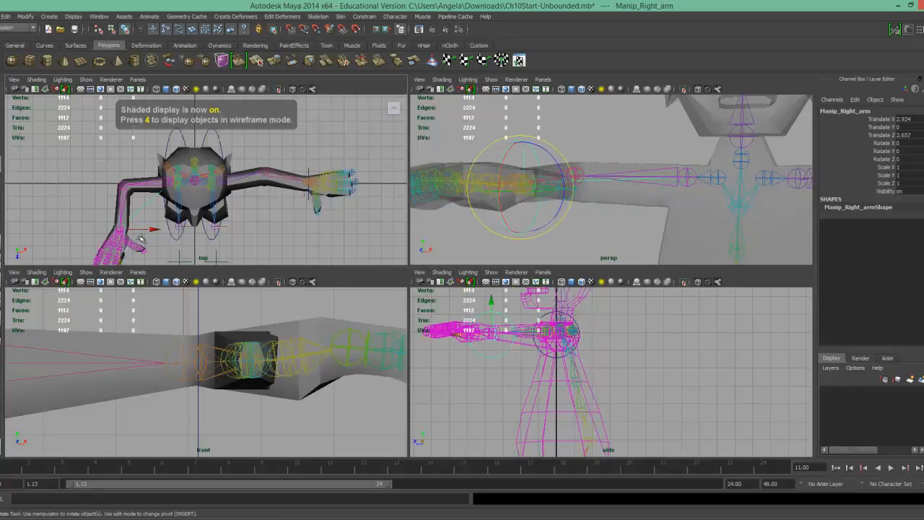
pyautogui.moveTo(152, 229)
pyautogui.mouseDown()
pyautogui.moveTo(111, 220)
pyautogui.moveTo(157, 233)
pyautogui.mouseUp()
pyautogui.hotkey('ctrl', 'z')
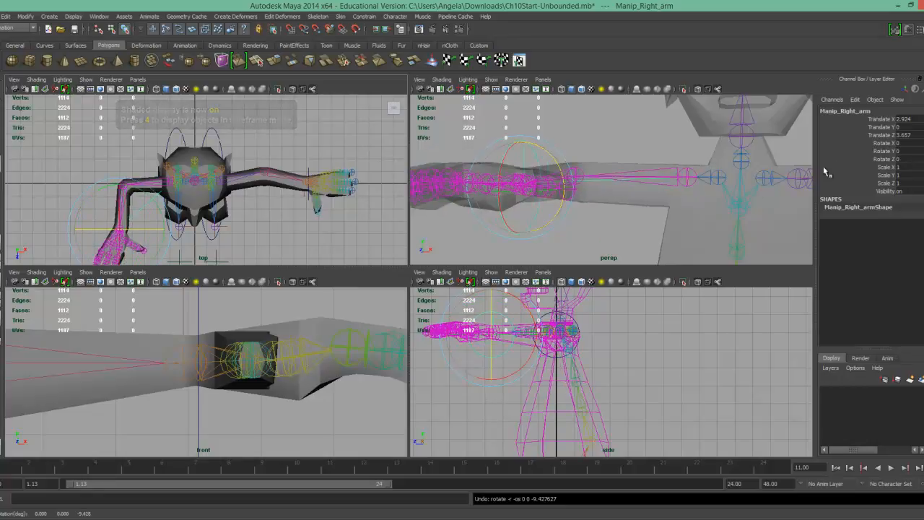
# Reset the right wrist circle's X, Y and Z translation to 0.
pyautogui.moveTo(920, 119); pyautogui.dragTo(918, 137)
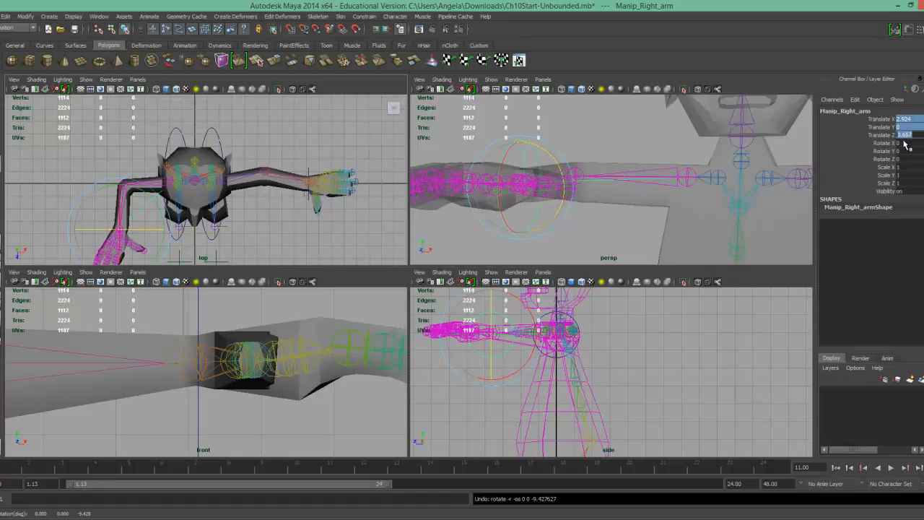
pyautogui.write('0')
pyautogui.press('Return')
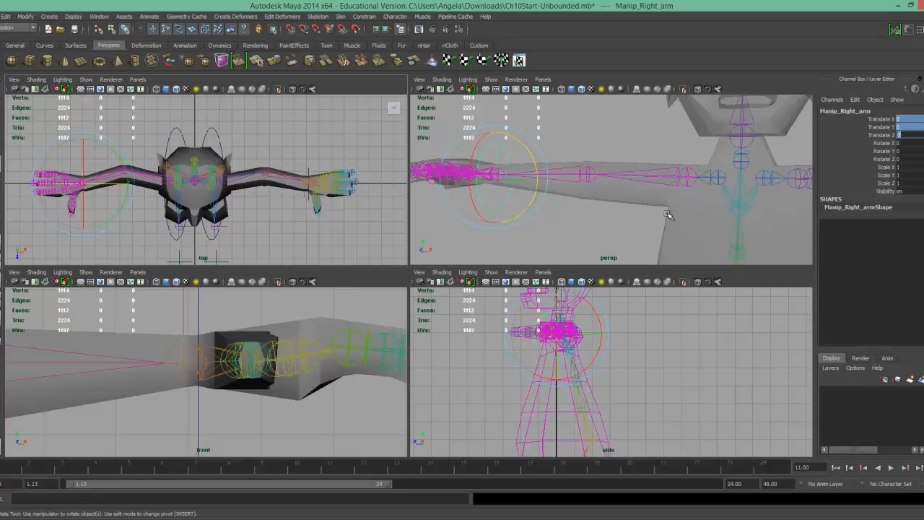
# Create a NURBS circle, raise it to the waist at about 11.08 in Y, and scale it uniformly to about 5.96.
pyautogui.keyDown('alt'); pyautogui.moveTo(758, 198); pyautogui.dragTo(466, 163, button='right'); pyautogui.keyUp('alt')
pyautogui.keyDown('alt'); pyautogui.moveTo(466, 163); pyautogui.dragTo(535, 198); pyautogui.keyUp('alt')
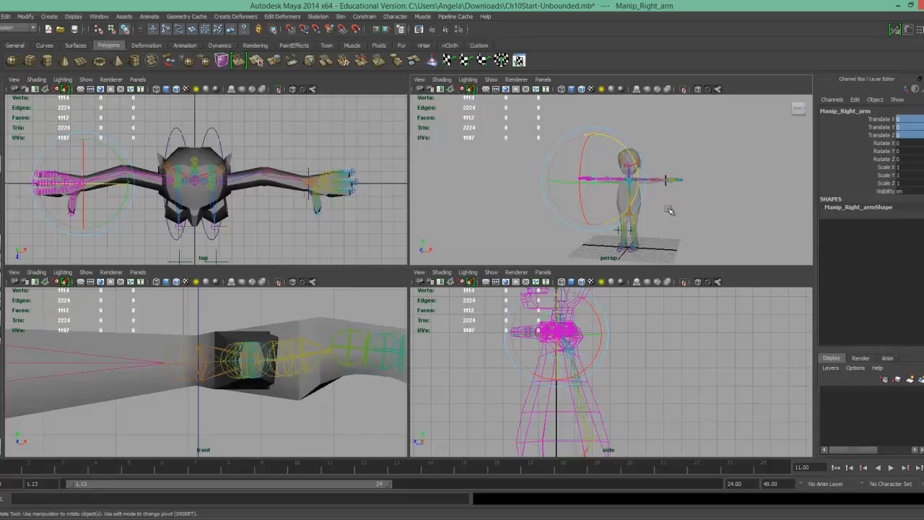
pyautogui.click(692, 211)
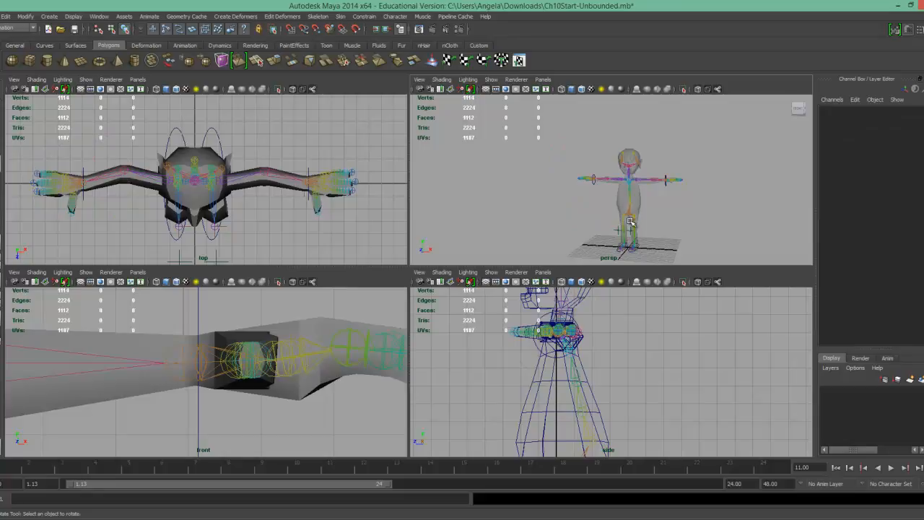
pyautogui.press('space')
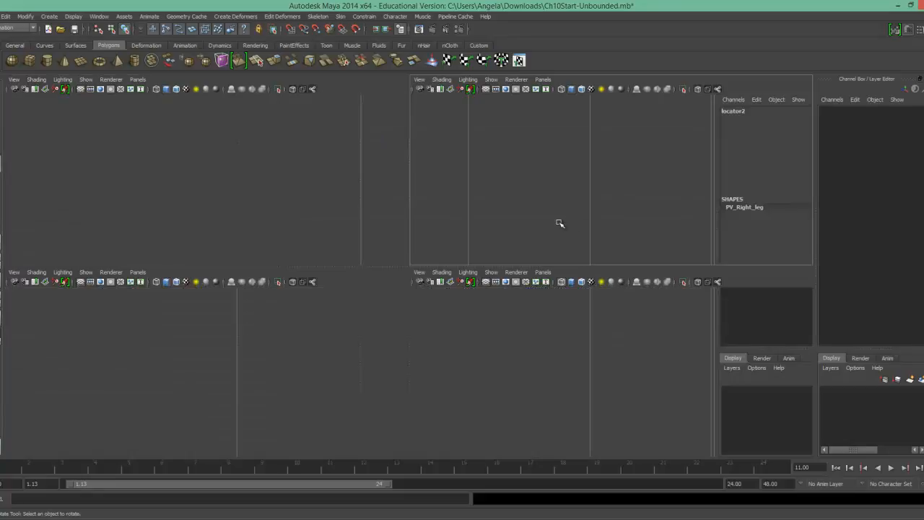
pyautogui.click(49, 15)
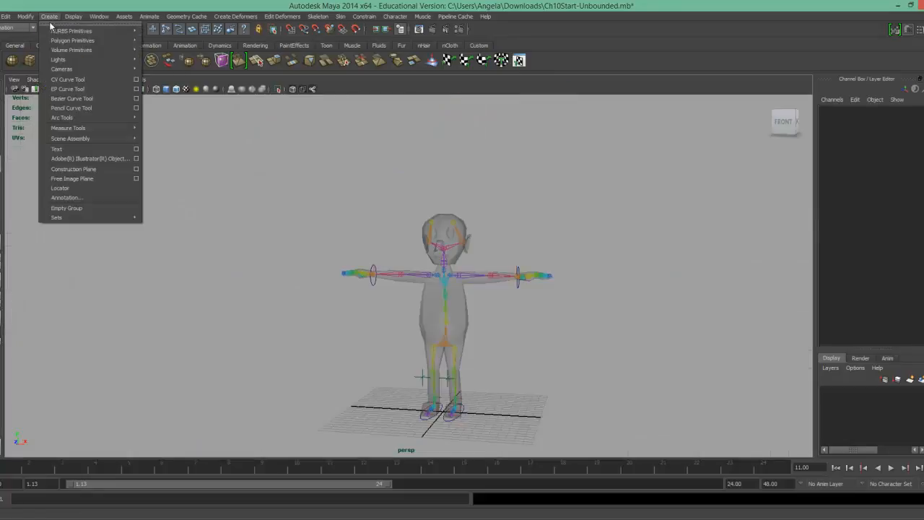
pyautogui.moveTo(101, 31)
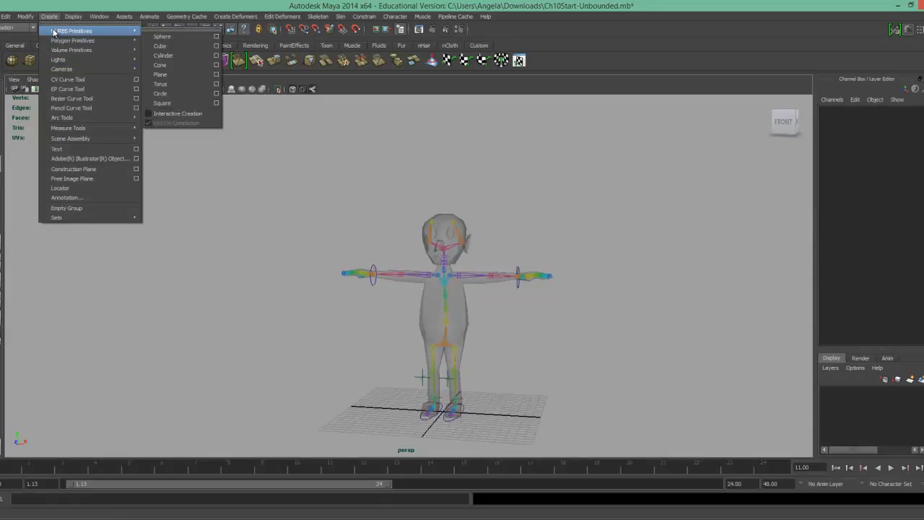
pyautogui.click(162, 94)
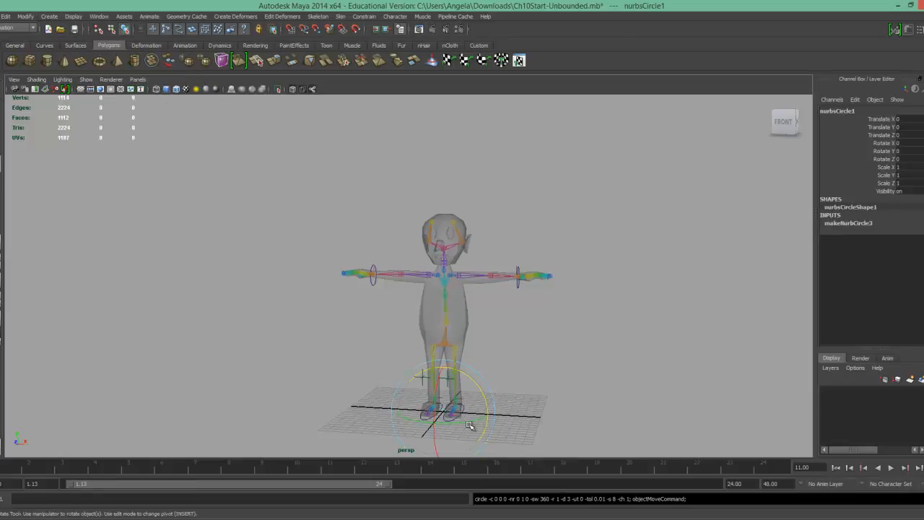
pyautogui.press('w')
pyautogui.moveTo(446, 374); pyautogui.dragTo(437, 289)
pyautogui.press('r')
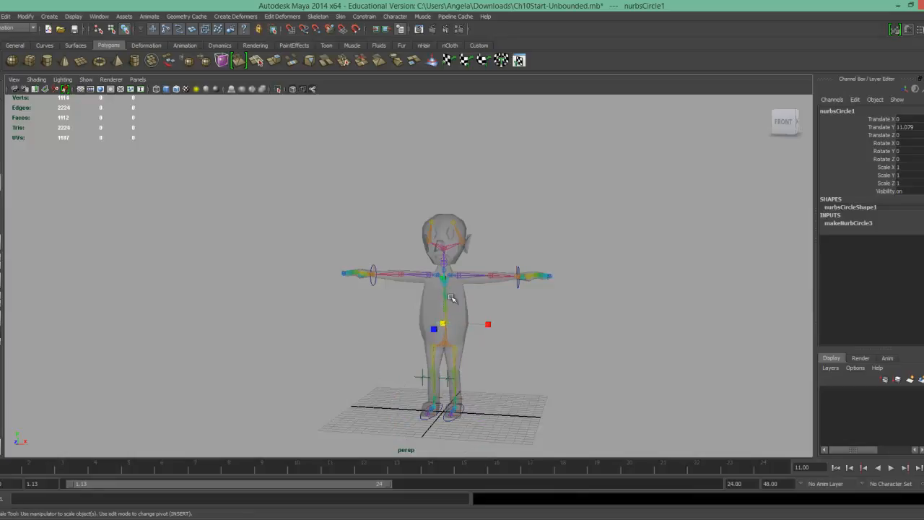
pyautogui.moveTo(447, 330); pyautogui.dragTo(509, 340)
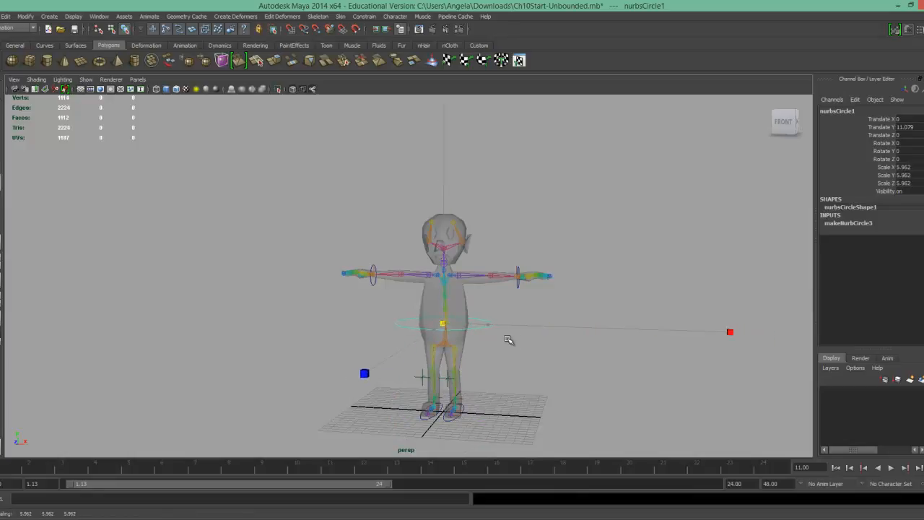
# Hide joints and polygons in the perspective view, looking at the circle from above.
pyautogui.keyDown('alt'); pyautogui.moveTo(495, 403); pyautogui.dragTo(510, 481); pyautogui.keyUp('alt')
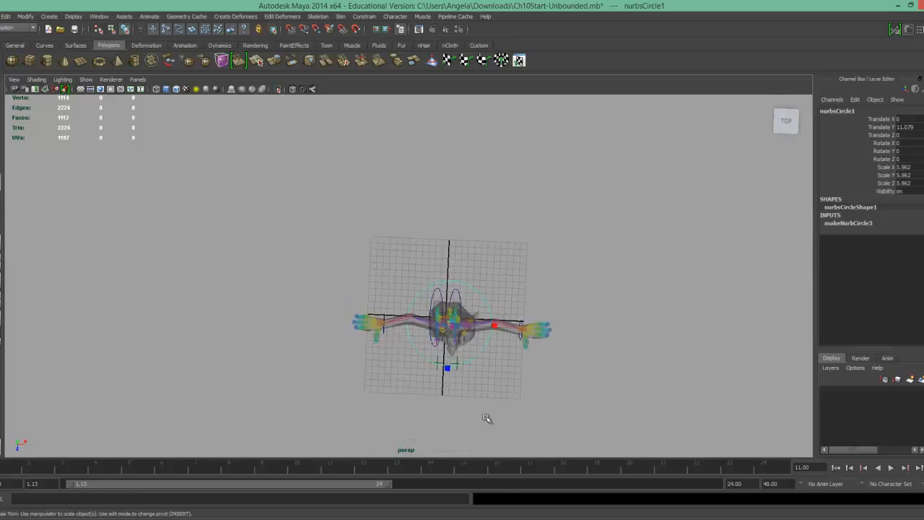
pyautogui.moveTo(498, 366)
pyautogui.keyDown('alt'); pyautogui.mouseDown()
pyautogui.moveTo(470, 357)
pyautogui.moveTo(505, 351)
pyautogui.mouseUp(); pyautogui.keyUp('alt')
pyautogui.keyDown('alt'); pyautogui.moveTo(505, 351); pyautogui.dragTo(524, 356, button='right'); pyautogui.keyUp('alt')
pyautogui.keyDown('alt'); pyautogui.moveTo(476, 345); pyautogui.dragTo(431, 297, button='middle'); pyautogui.keyUp('alt')
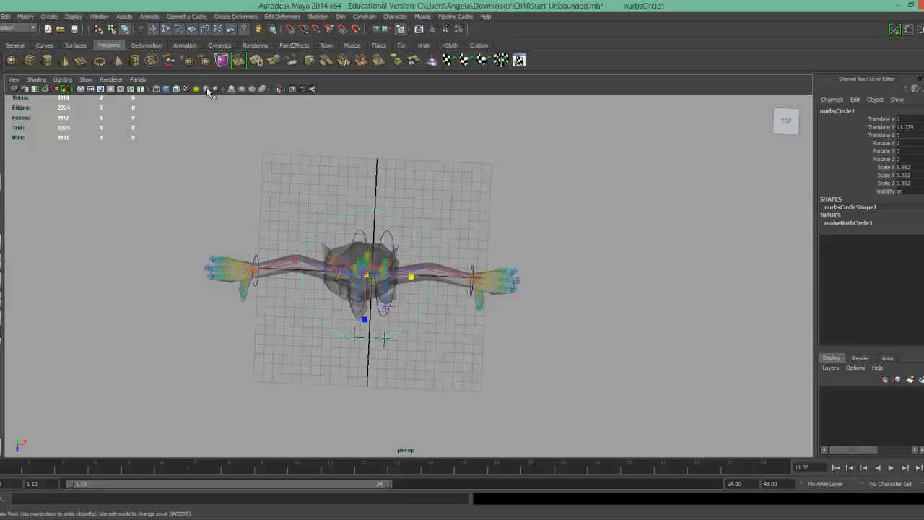
pyautogui.click(86, 79)
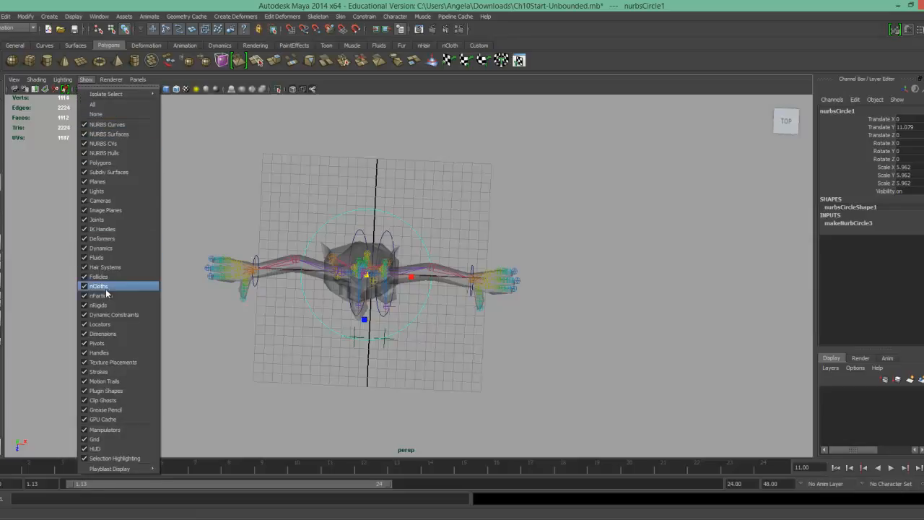
pyautogui.click(99, 220)
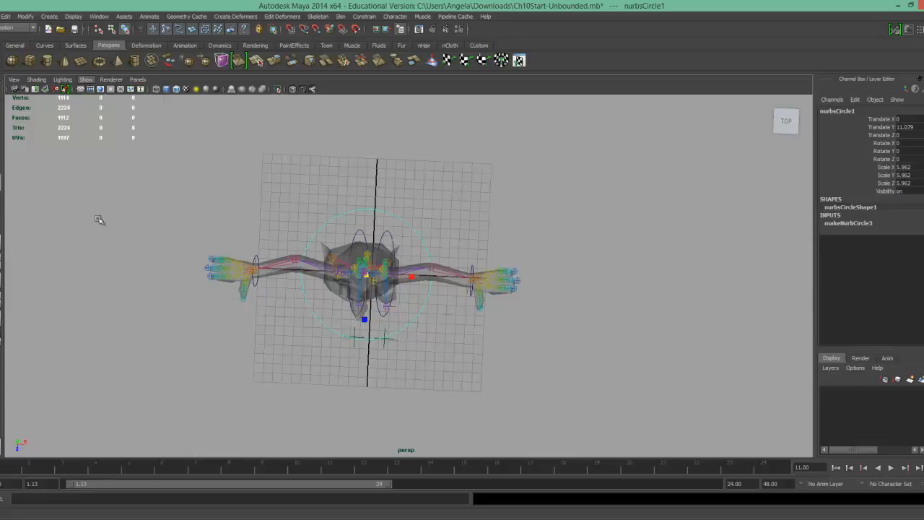
pyautogui.click(86, 80)
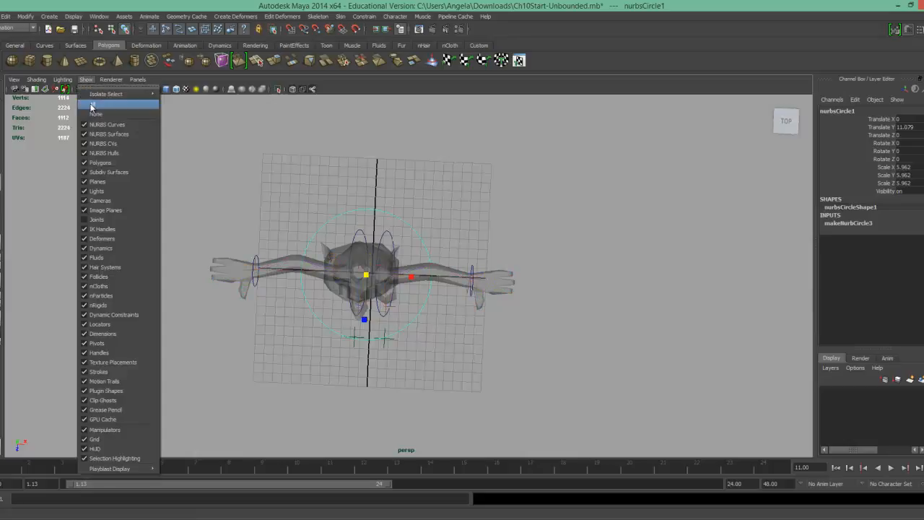
pyautogui.click(100, 163)
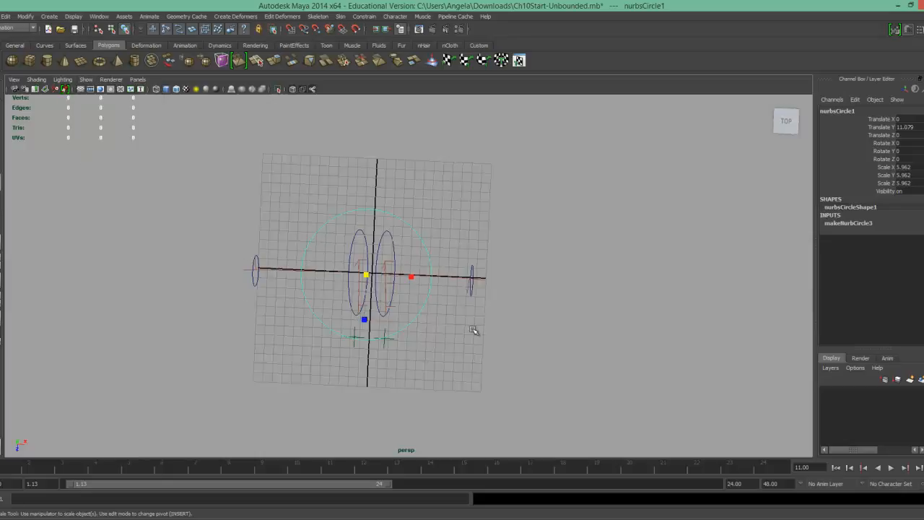
# Switch the waist circle to control vertex editing in the maximized perspective view.
pyautogui.keyDown('alt'); pyautogui.moveTo(390, 333); pyautogui.dragTo(406, 325); pyautogui.keyUp('alt')
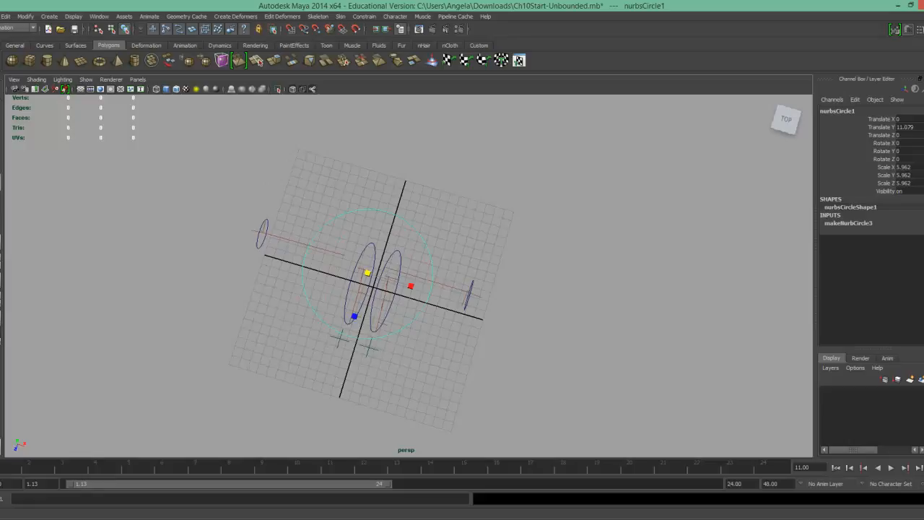
pyautogui.press('space')
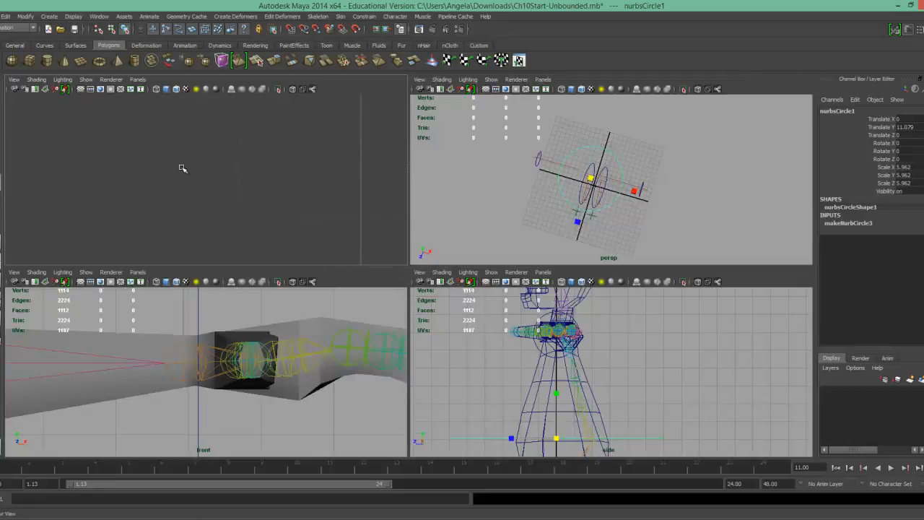
pyautogui.press('space')
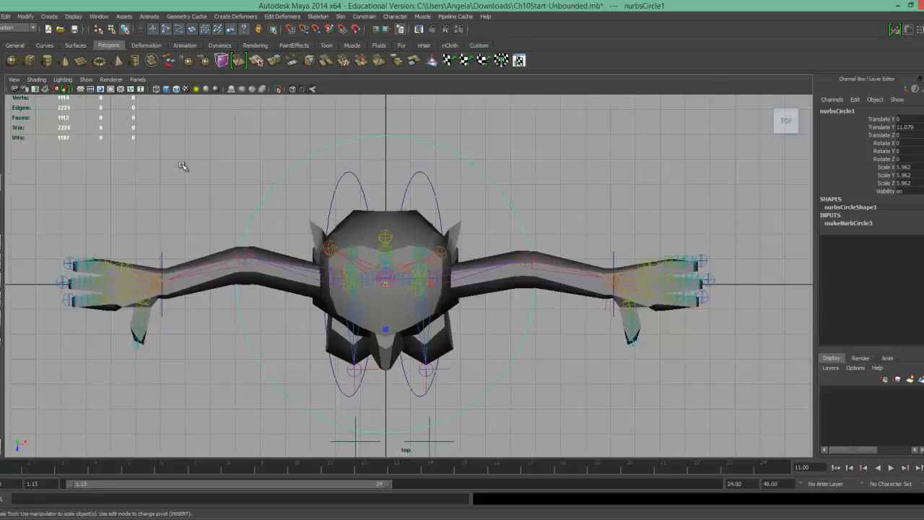
pyautogui.press('space')
pyautogui.press('space')
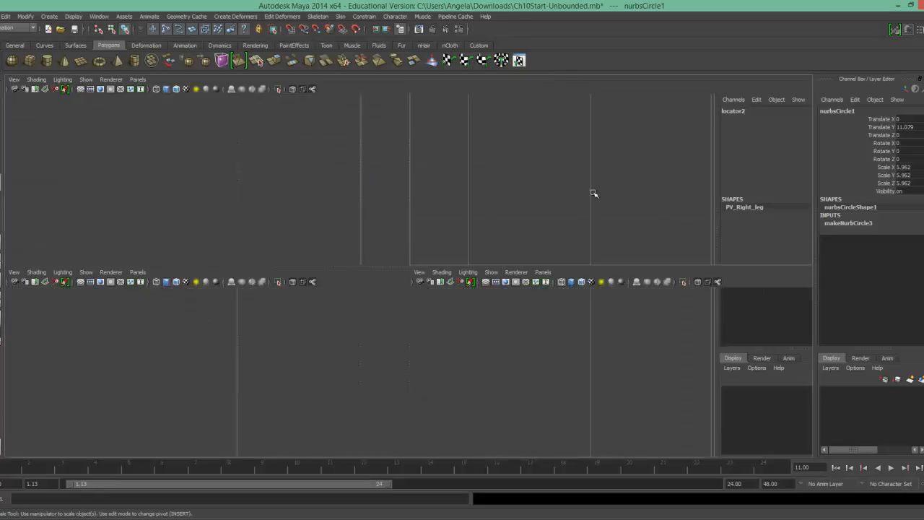
pyautogui.keyDown('alt'); pyautogui.moveTo(277, 328); pyautogui.dragTo(302, 343); pyautogui.keyUp('alt')
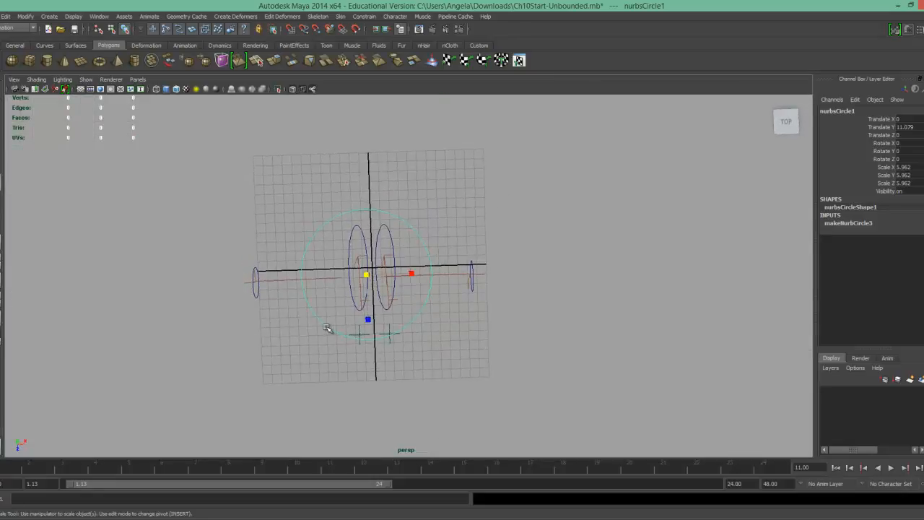
pyautogui.rightClick(327, 327)
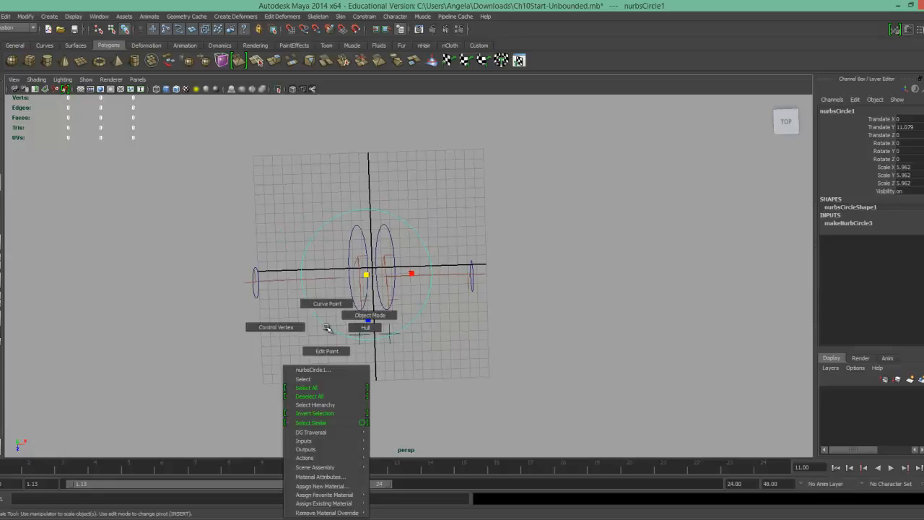
pyautogui.click(288, 326)
# Scale the waist circle's four diagonal control vertices inward along X to about 0.89.
pyautogui.keyDown('alt'); pyautogui.moveTo(293, 337); pyautogui.dragTo(415, 340); pyautogui.keyUp('alt')
pyautogui.press('r')
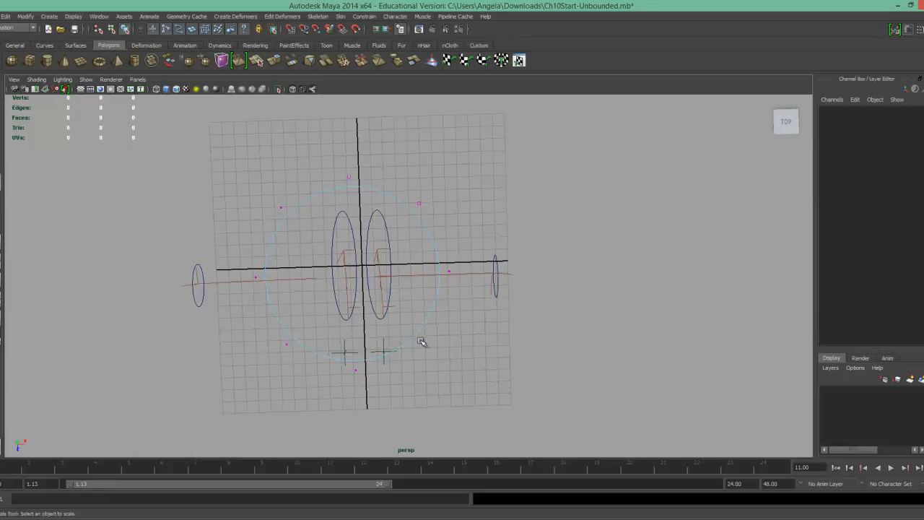
pyautogui.click(422, 341)
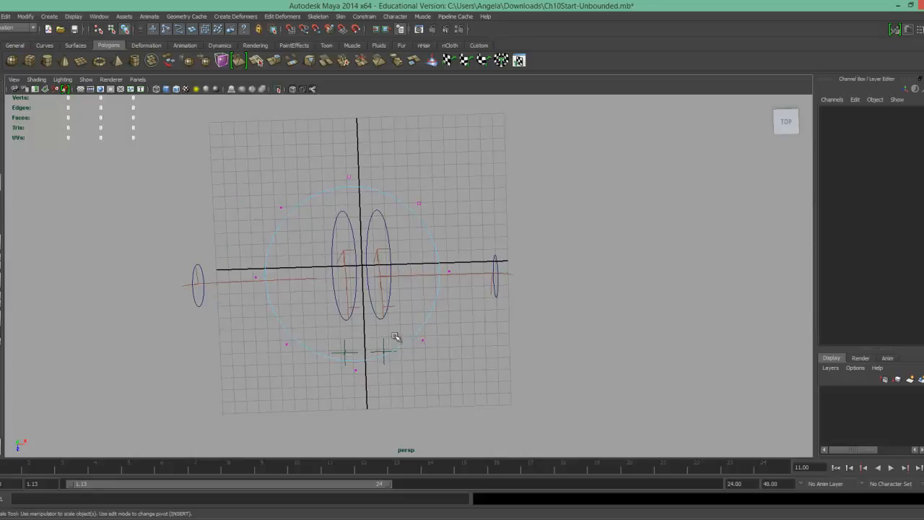
pyautogui.keyDown('shift'); pyautogui.click(282, 343); pyautogui.keyUp('shift')
pyautogui.keyDown('shift'); pyautogui.click(293, 217); pyautogui.keyUp('shift')
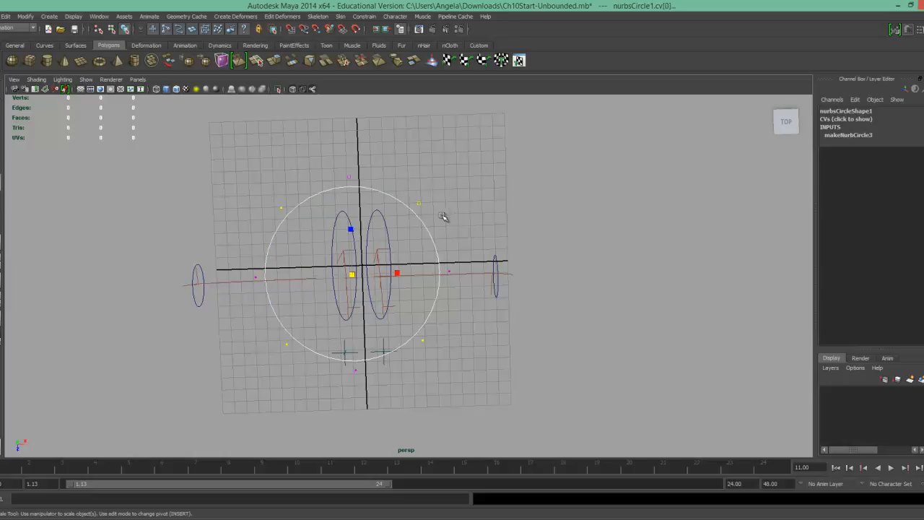
pyautogui.moveTo(375, 271)
pyautogui.mouseDown()
pyautogui.moveTo(366, 274)
pyautogui.moveTo(413, 272)
pyautogui.moveTo(387, 275)
pyautogui.mouseUp()
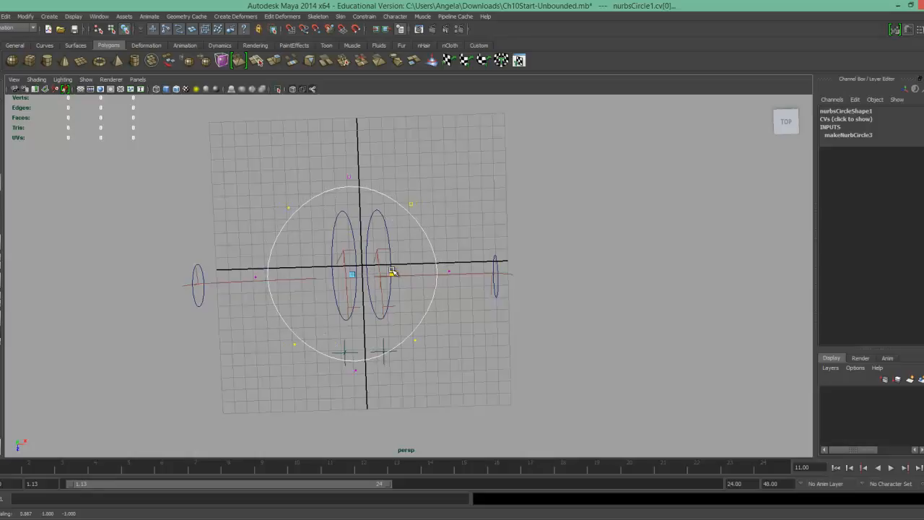
# Scale the waist circle's front and back control vertices outward along Z, and return to object mode with the circle selected.
pyautogui.click(354, 180)
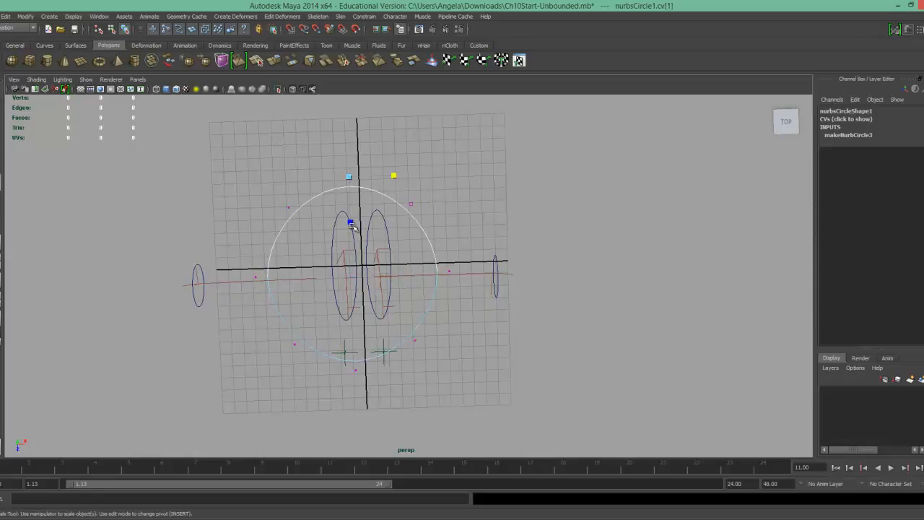
pyautogui.keyDown('shift'); pyautogui.click(356, 370); pyautogui.keyUp('shift')
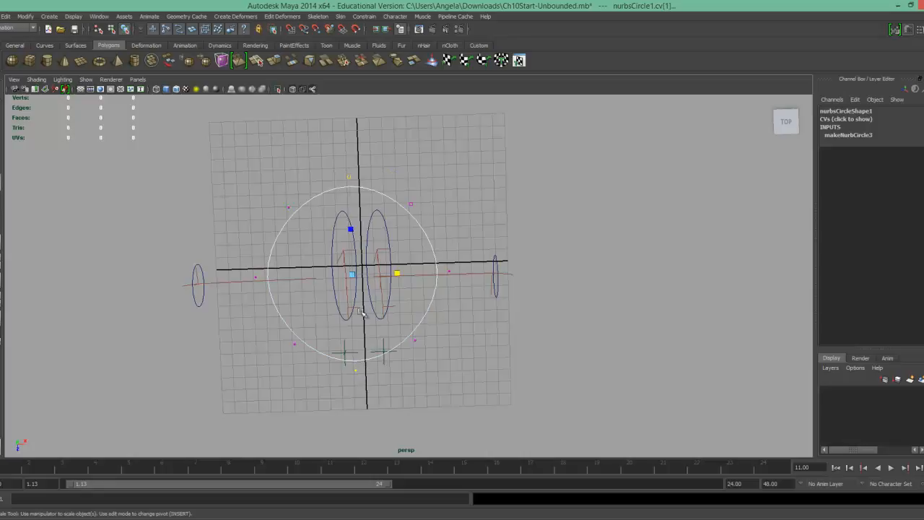
pyautogui.moveTo(351, 229); pyautogui.dragTo(351, 208)
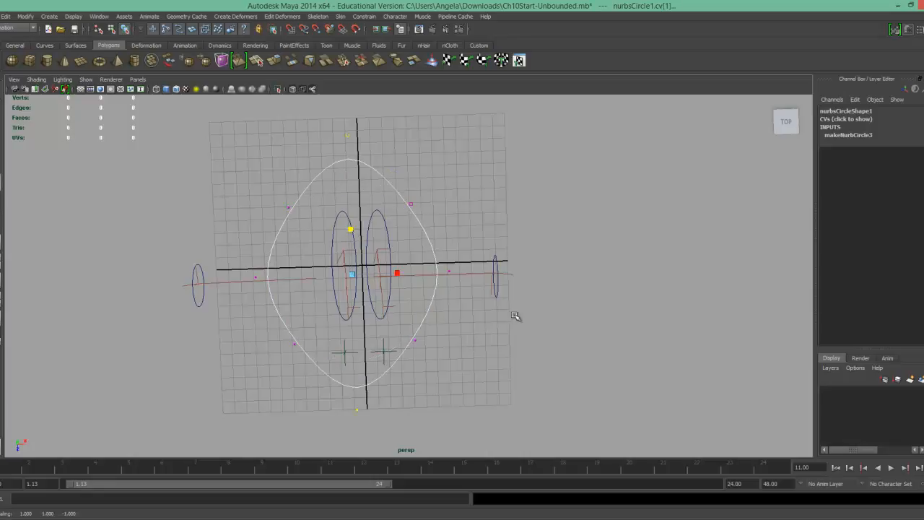
pyautogui.moveTo(432, 302); pyautogui.dragTo(452, 292, button='right')
pyautogui.click(433, 293)
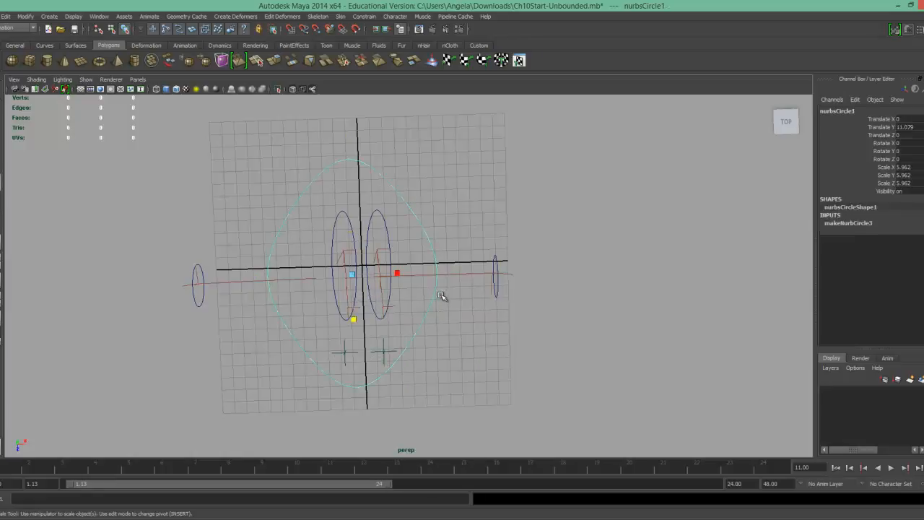
# Show all object types in the perspective view and scale the waist circle uniformly to about 4.97.
pyautogui.click(86, 81)
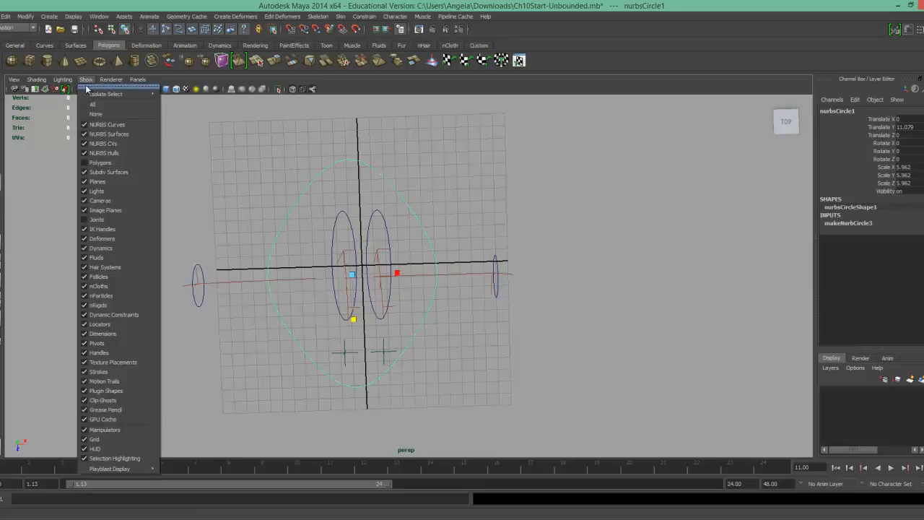
pyautogui.click(91, 104)
pyautogui.keyDown('alt'); pyautogui.moveTo(480, 390); pyautogui.dragTo(469, 353); pyautogui.keyUp('alt')
pyautogui.press('r')
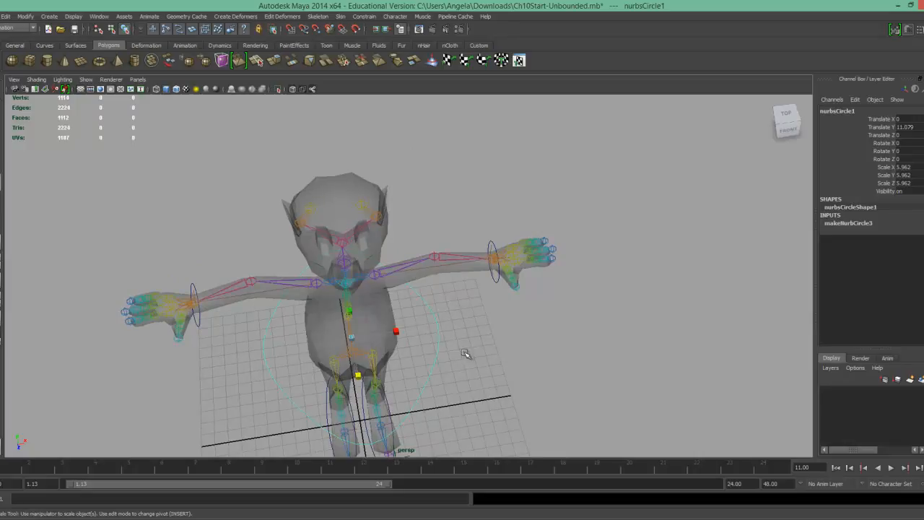
pyautogui.moveTo(350, 338); pyautogui.dragTo(322, 336)
pyautogui.keyDown('alt'); pyautogui.moveTo(527, 356); pyautogui.dragTo(571, 355, button='middle'); pyautogui.keyUp('alt')
# Rename the waist circle to manip_hips and freeze its transformations.
pyautogui.doubleClick(837, 110)
pyautogui.write('manip hips')
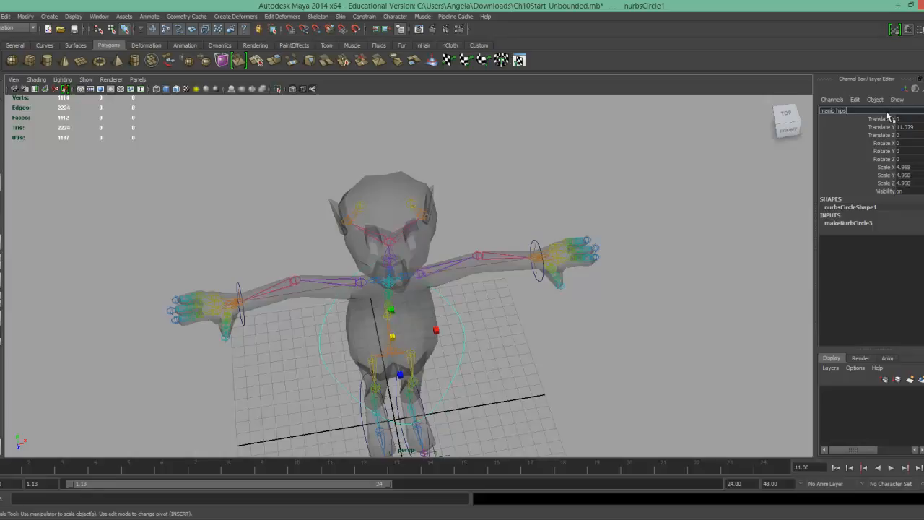
pyautogui.press('Return')
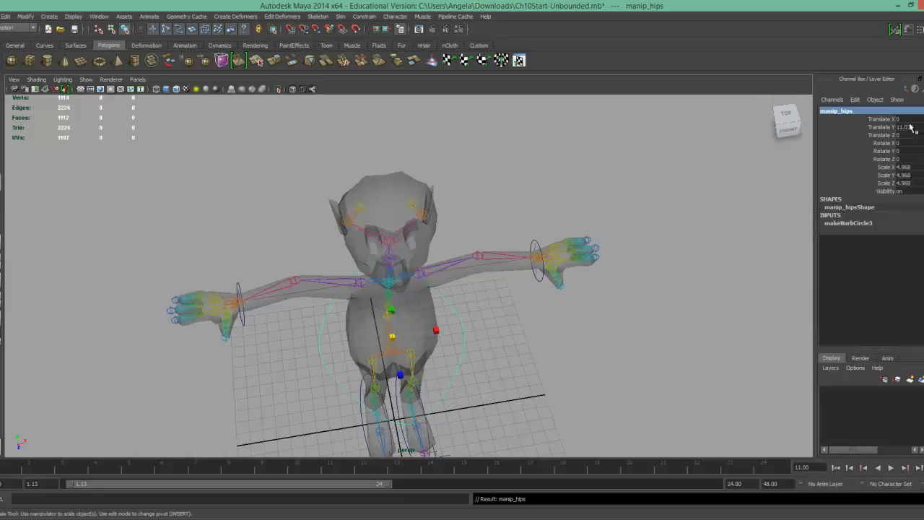
pyautogui.click(25, 16)
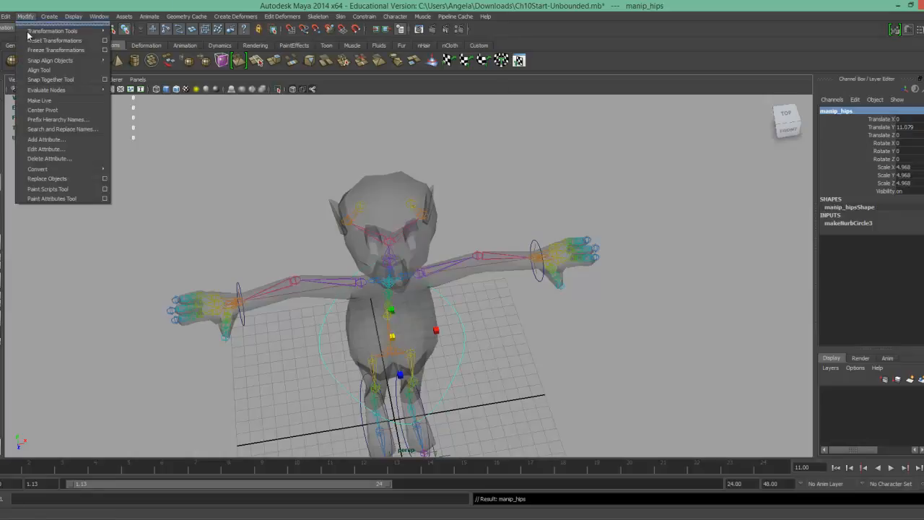
pyautogui.click(58, 53)
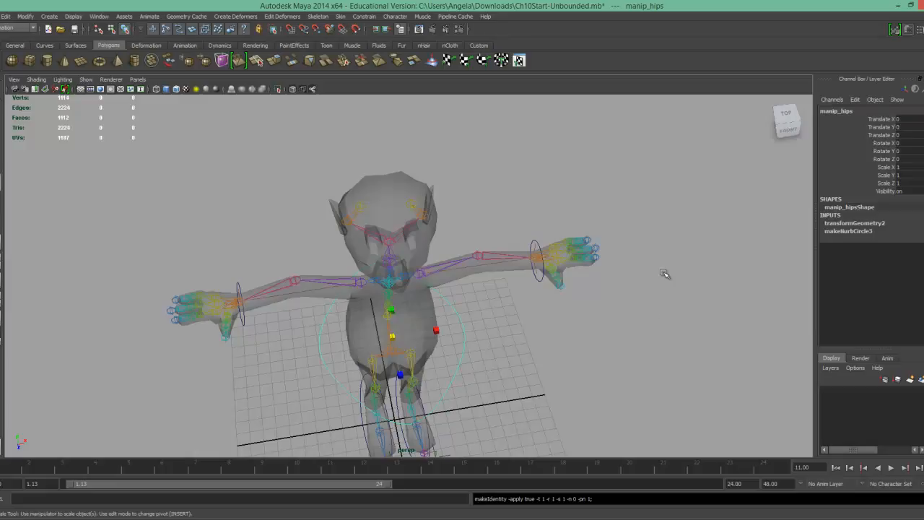
# Lower the hips control to about -1.16 in Y, closer to the pelvis joint, and deselect it.
pyautogui.keyDown('alt'); pyautogui.moveTo(505, 378); pyautogui.dragTo(513, 340); pyautogui.keyUp('alt')
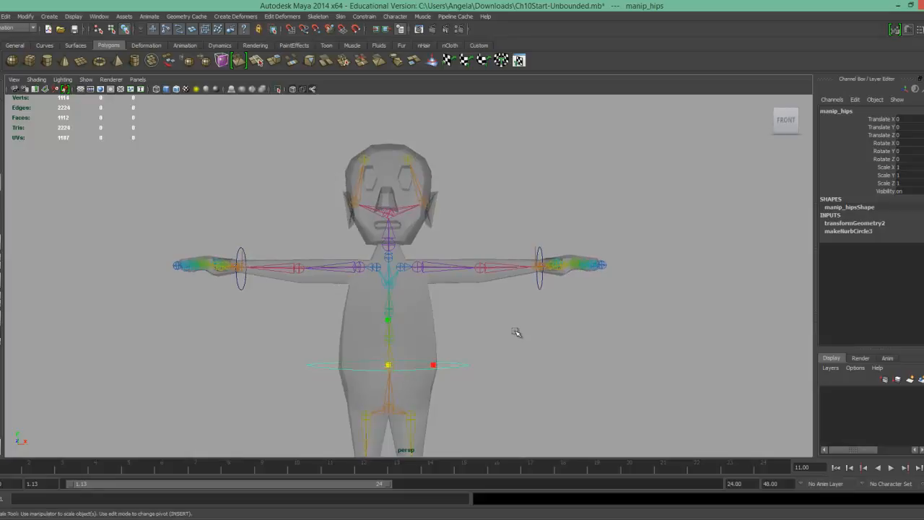
pyautogui.press('q')
pyautogui.keyDown('alt'); pyautogui.moveTo(495, 380); pyautogui.dragTo(498, 396); pyautogui.keyUp('alt')
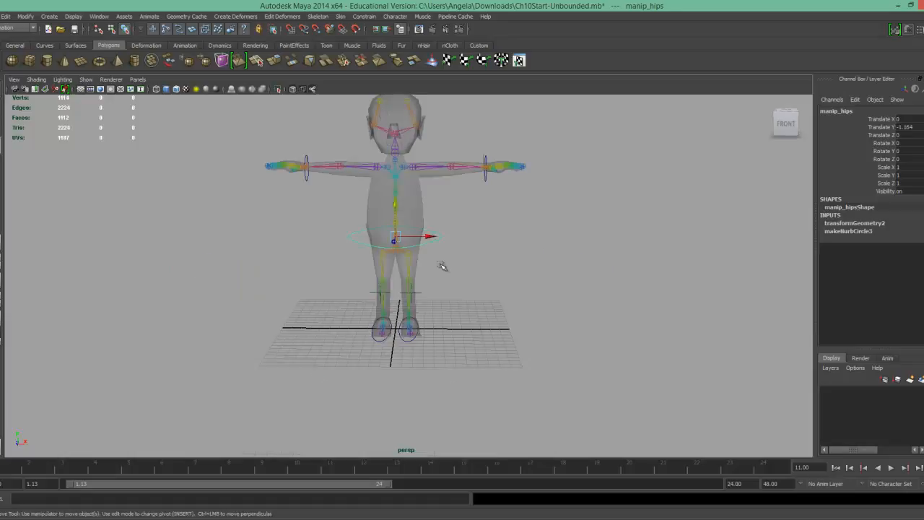
pyautogui.click(441, 267)
# Parent the pelvis joint under the hips control.
pyautogui.click(397, 250)
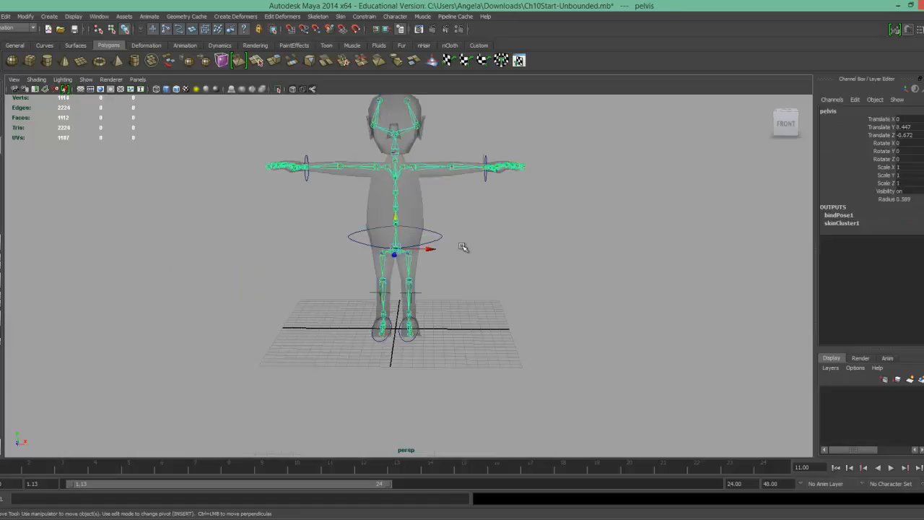
pyautogui.click(442, 238)
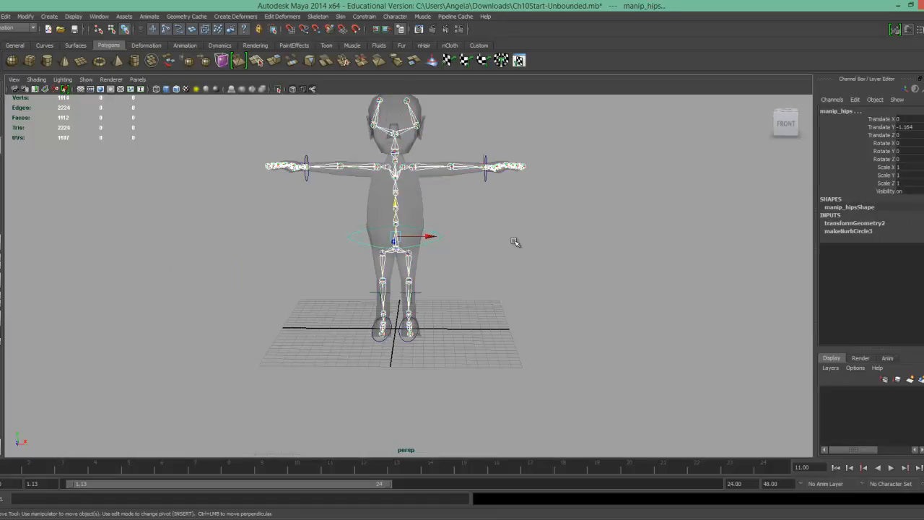
pyautogui.press('Down')
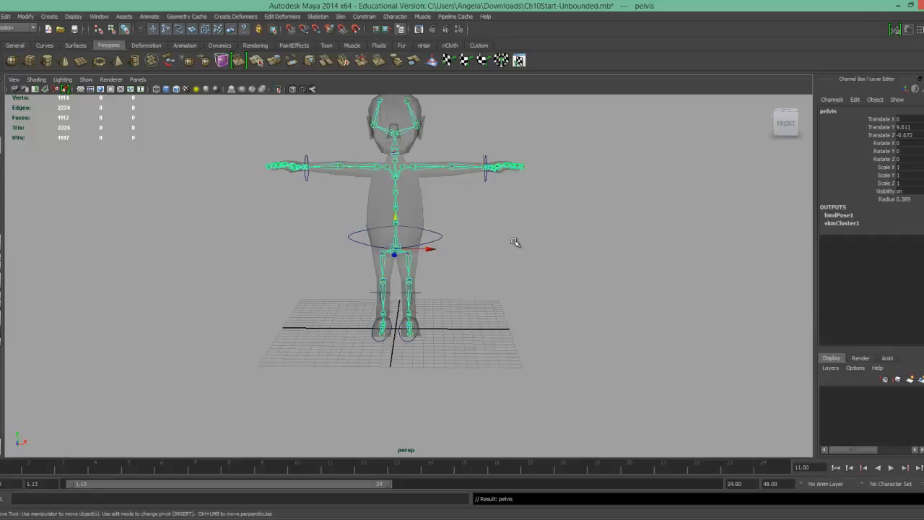
# Test the hips control by rotating it and moving it up and down in Y, and undo the test poses.
pyautogui.click(437, 236)
pyautogui.click(439, 238)
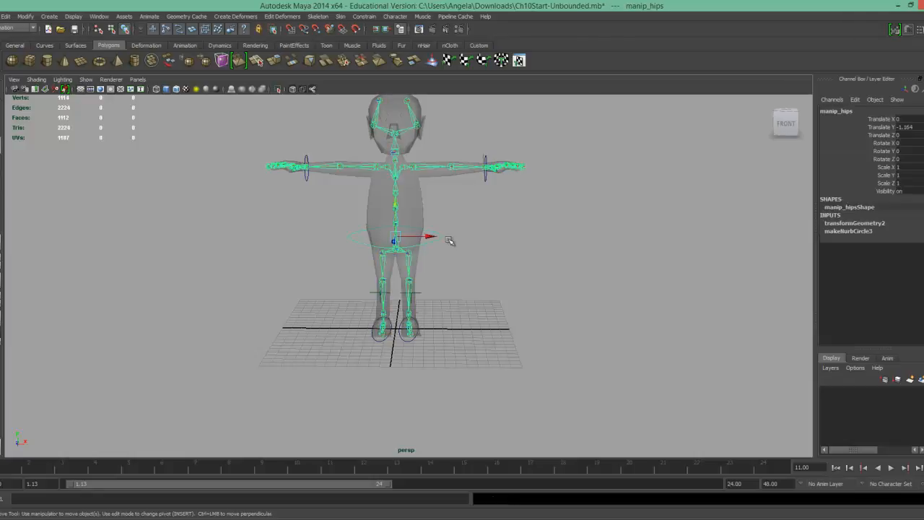
pyautogui.press('e')
pyautogui.moveTo(394, 213)
pyautogui.mouseDown()
pyautogui.moveTo(416, 192)
pyautogui.moveTo(405, 211)
pyautogui.mouseUp()
pyautogui.keyDown('alt'); pyautogui.moveTo(518, 284); pyautogui.dragTo(360, 281); pyautogui.keyUp('alt')
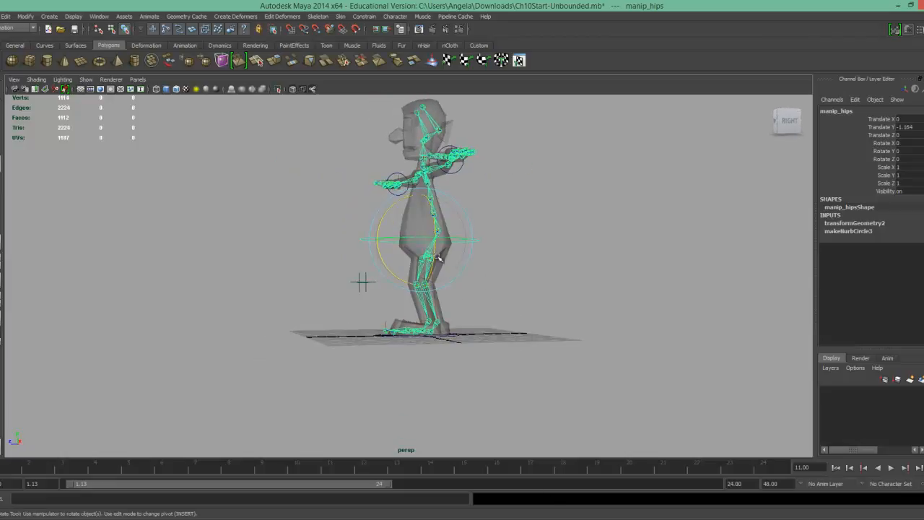
pyautogui.press('w')
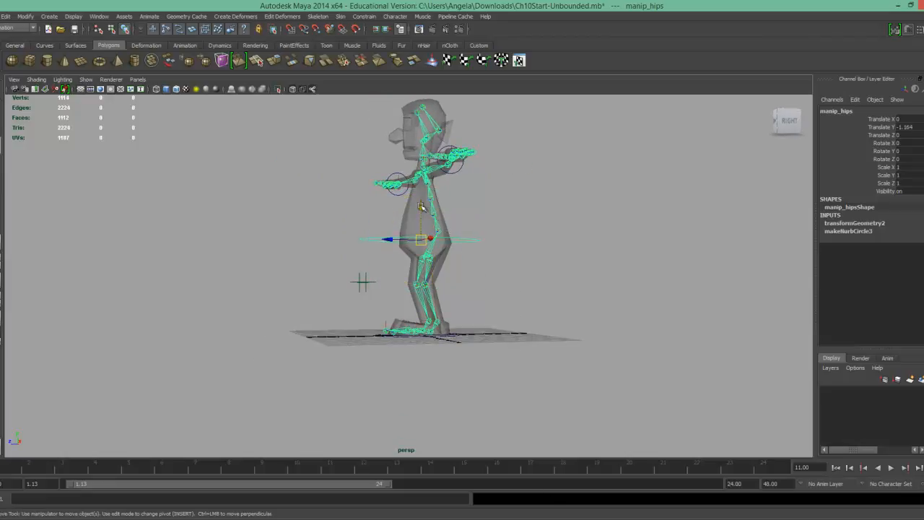
pyautogui.moveTo(420, 215); pyautogui.dragTo(423, 209)
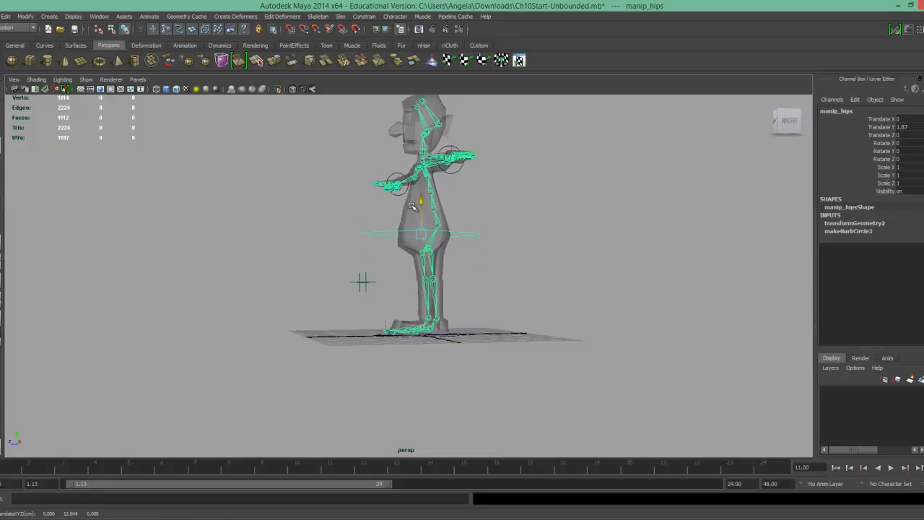
pyautogui.moveTo(406, 180); pyautogui.dragTo(397, 235)
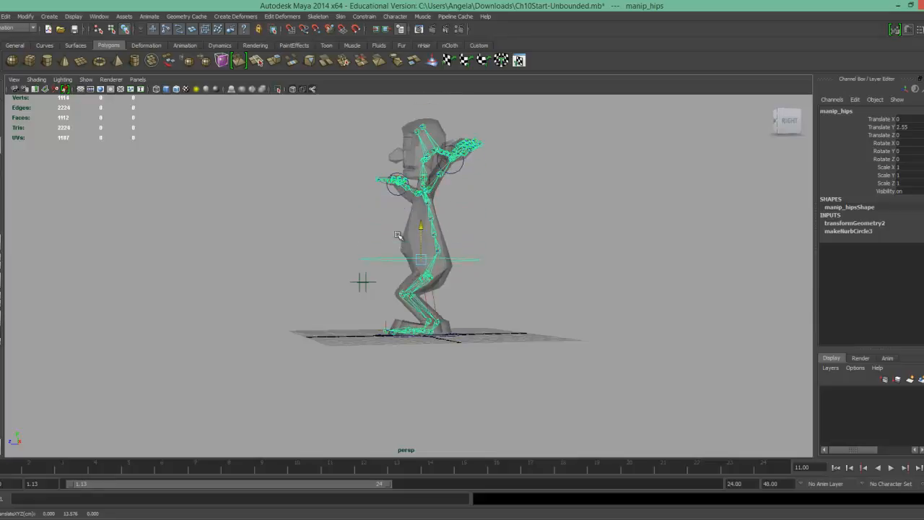
pyautogui.moveTo(403, 188); pyautogui.dragTo(393, 209)
pyautogui.hotkey('ctrl', 'z')
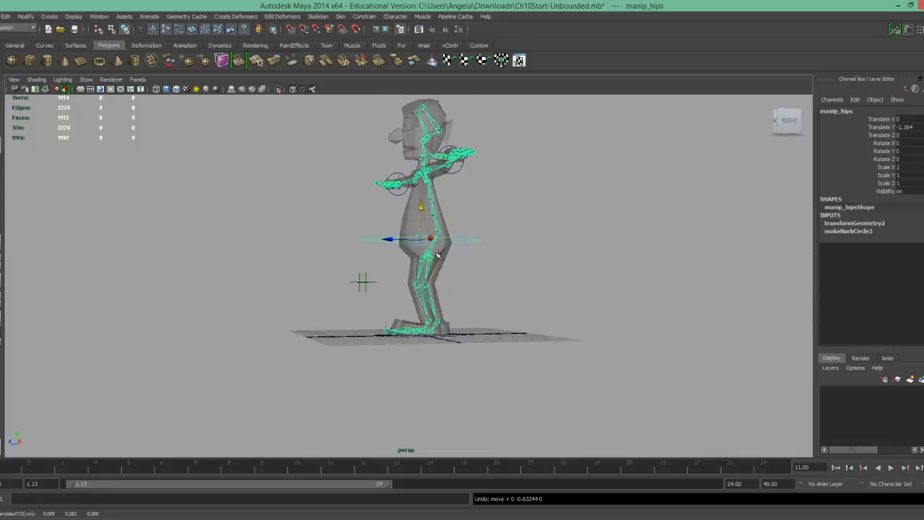
# Create a NURBS circle at the origin around the feet and scale it uniformly to about 6.85.
pyautogui.keyDown('alt'); pyautogui.moveTo(335, 269); pyautogui.dragTo(404, 307); pyautogui.keyUp('alt')
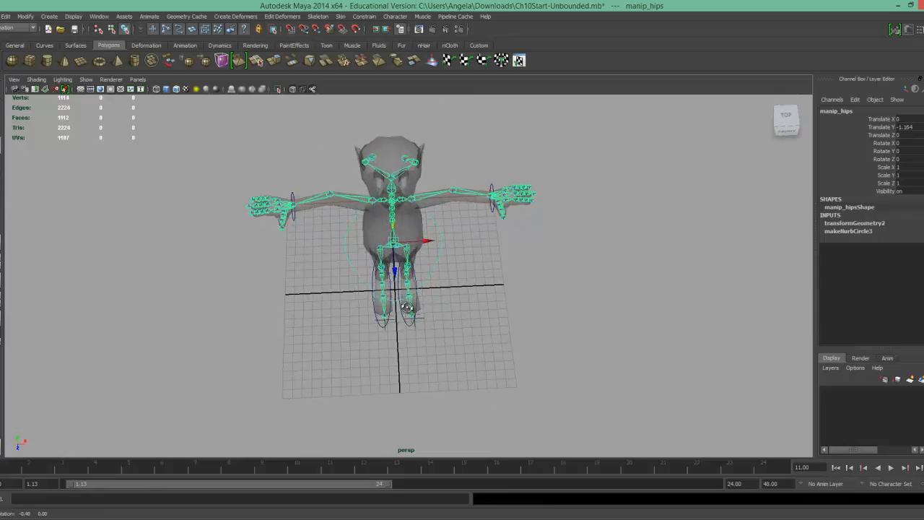
pyautogui.click(49, 16)
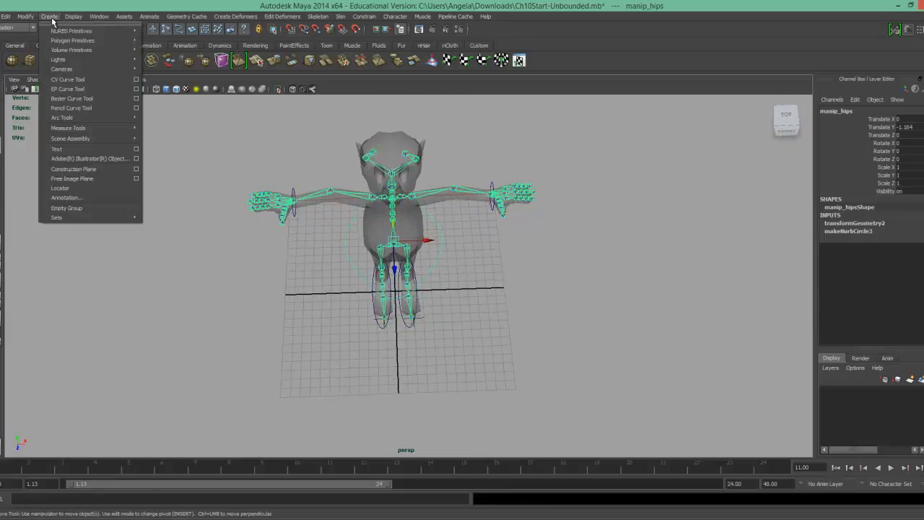
pyautogui.moveTo(55, 31)
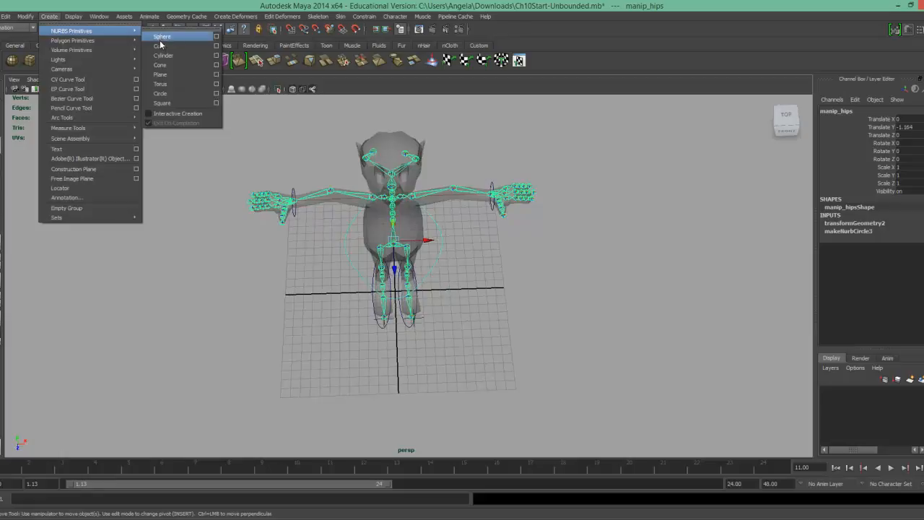
pyautogui.click(160, 94)
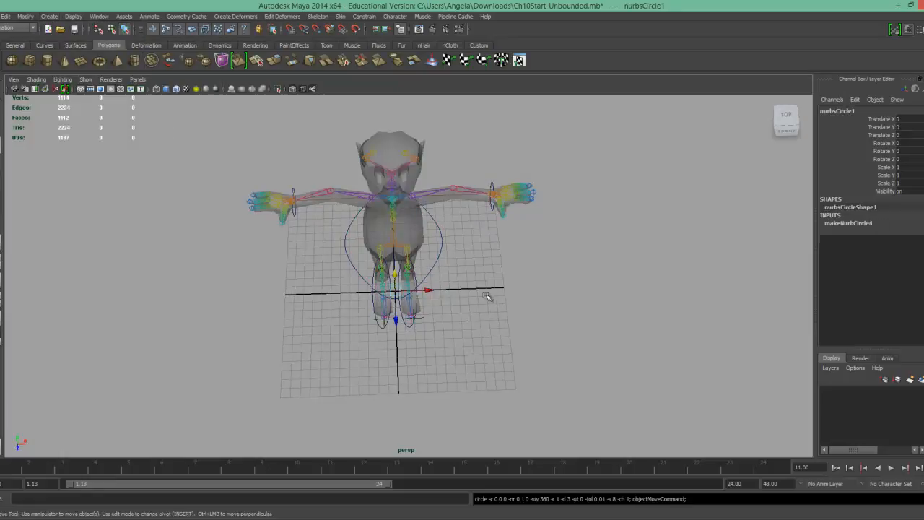
pyautogui.press('e')
pyautogui.press('r')
pyautogui.moveTo(396, 291); pyautogui.dragTo(481, 302)
pyautogui.keyDown('alt'); pyautogui.moveTo(513, 436); pyautogui.dragTo(501, 407); pyautogui.keyUp('alt')
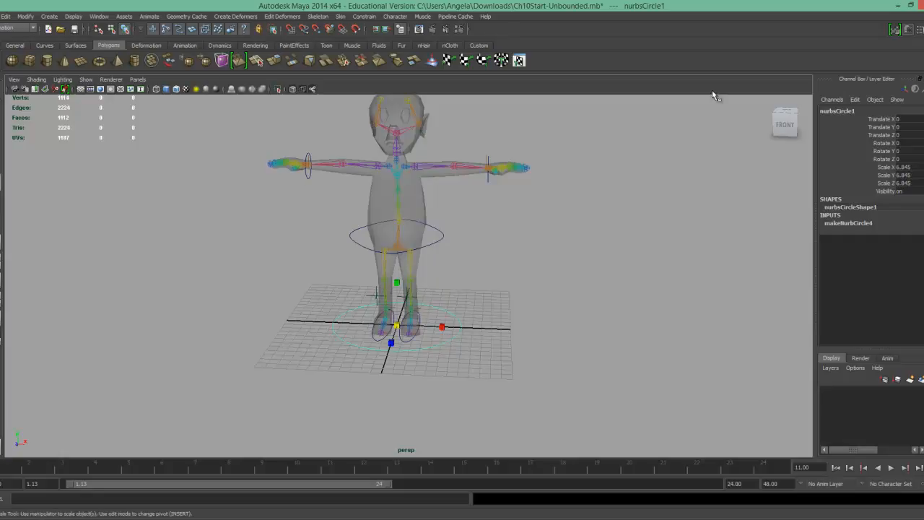
# Rename the large ground circle to MASTER.
pyautogui.doubleClick(854, 113)
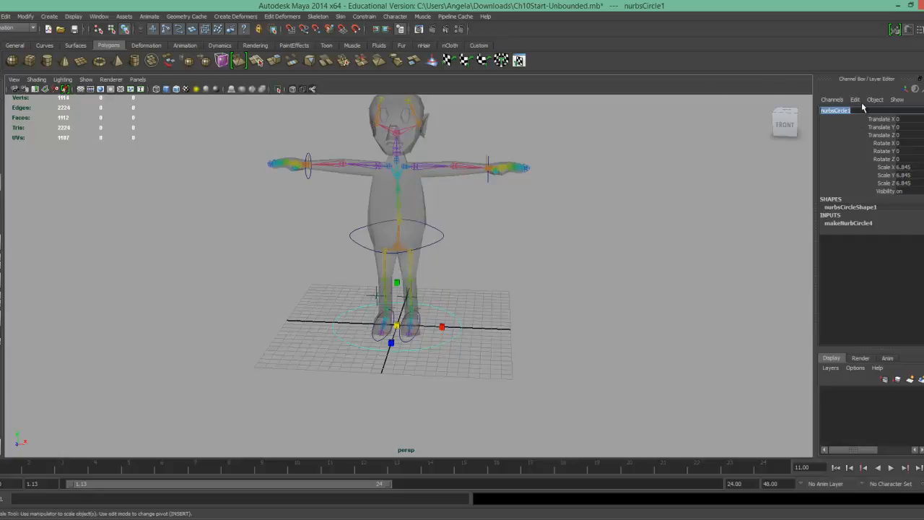
pyautogui.write('MASTER')
pyautogui.press('Return')
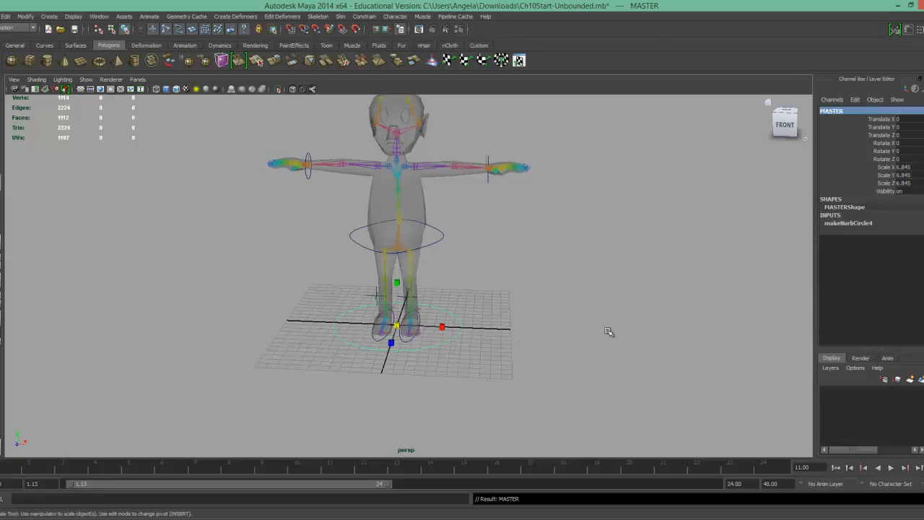
# Parent the left and right foot, hips, and left and right arm controls under the MASTER control.
pyautogui.keyDown('alt'); pyautogui.moveTo(406, 366); pyautogui.dragTo(432, 361, button='right'); pyautogui.keyUp('alt')
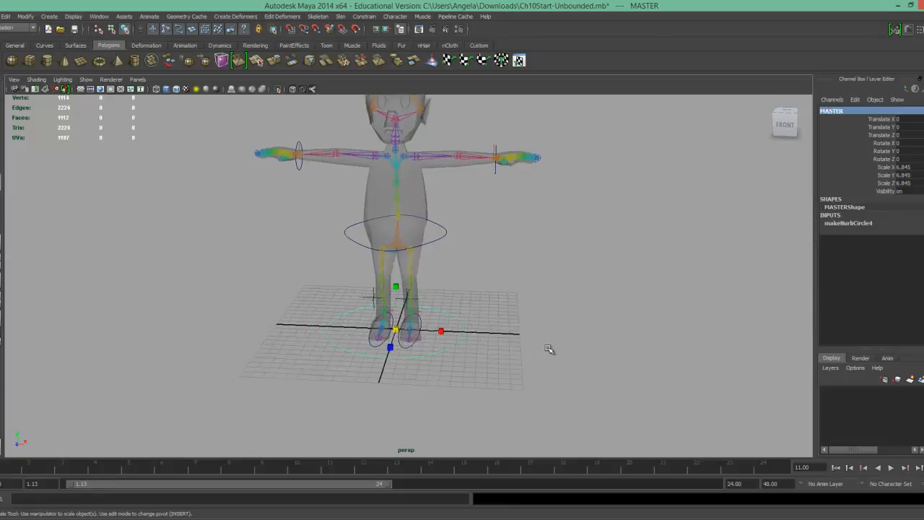
pyautogui.keyDown('alt'); pyautogui.moveTo(547, 351); pyautogui.dragTo(563, 359, button='middle'); pyautogui.keyUp('alt')
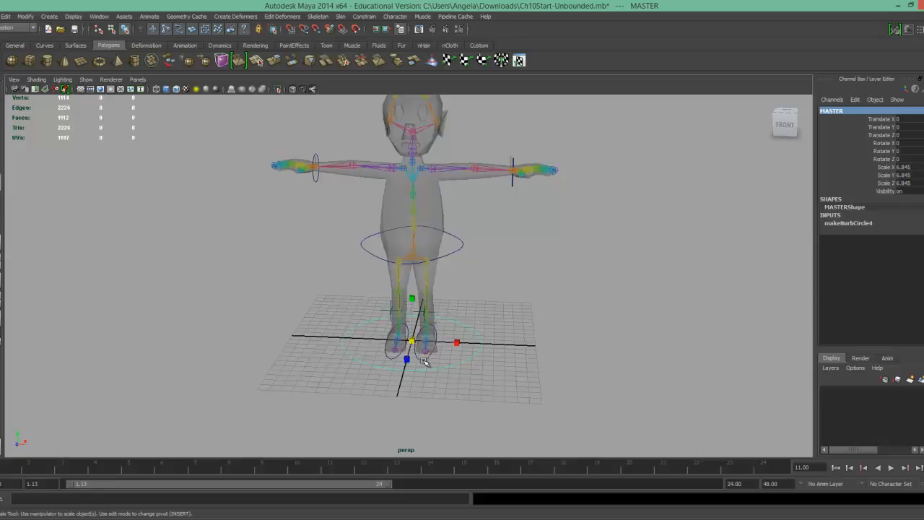
pyautogui.click(470, 355)
pyautogui.press('q')
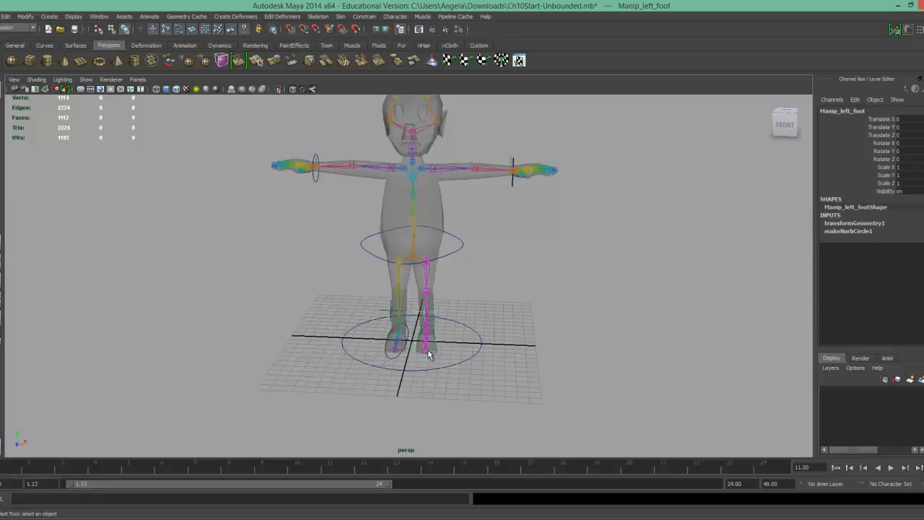
pyautogui.click(406, 366)
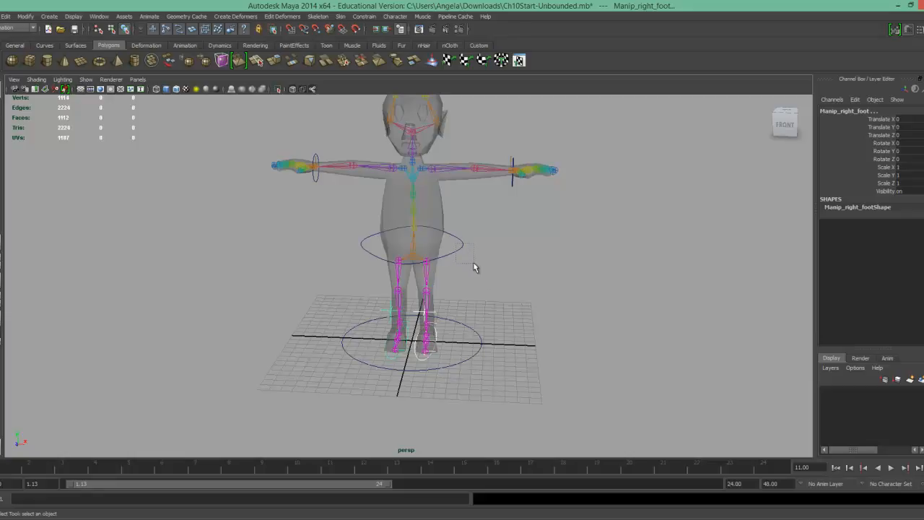
pyautogui.moveTo(474, 268); pyautogui.dragTo(504, 269)
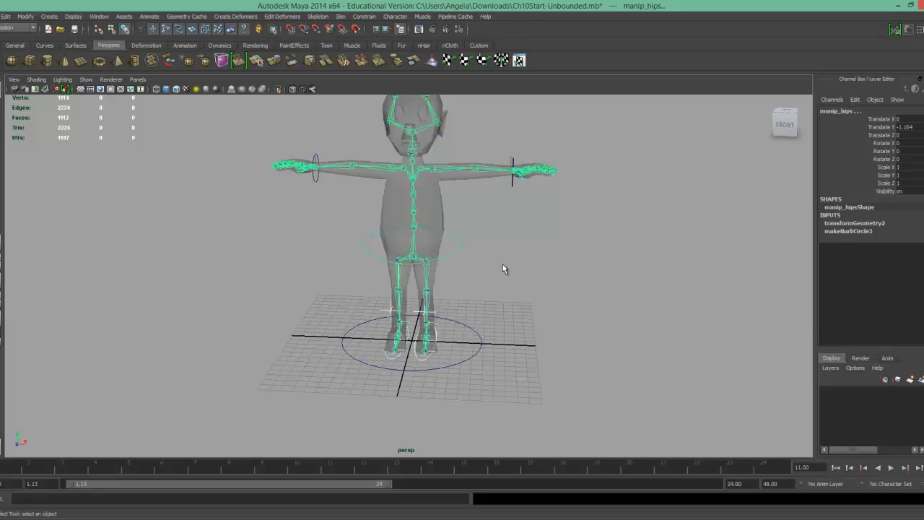
pyautogui.click(514, 184)
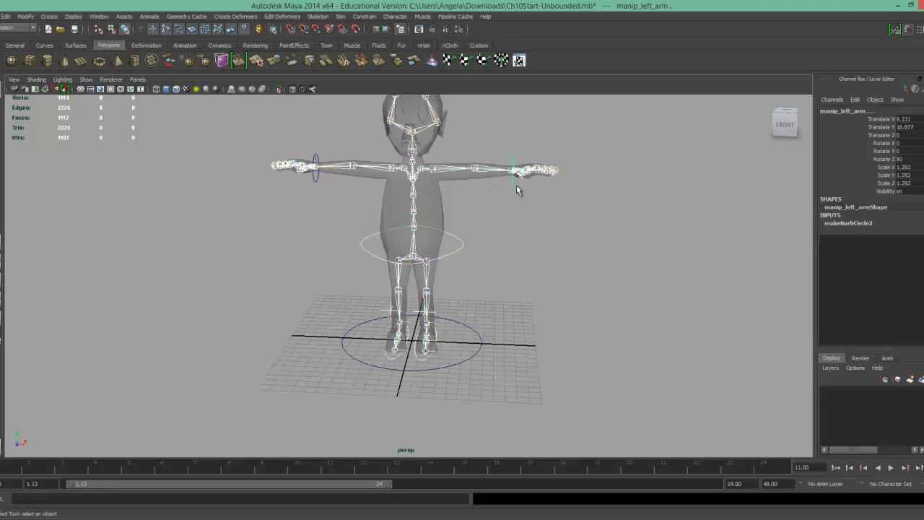
pyautogui.click(315, 180)
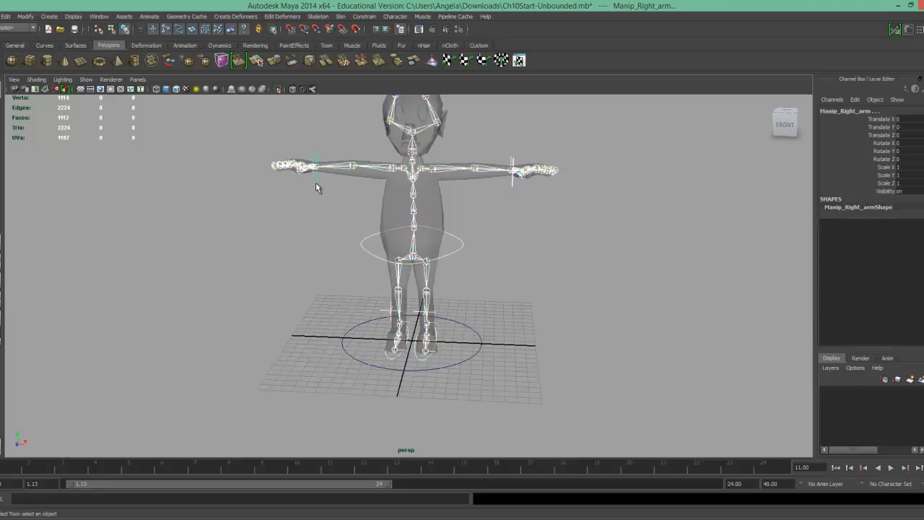
pyautogui.click(494, 344)
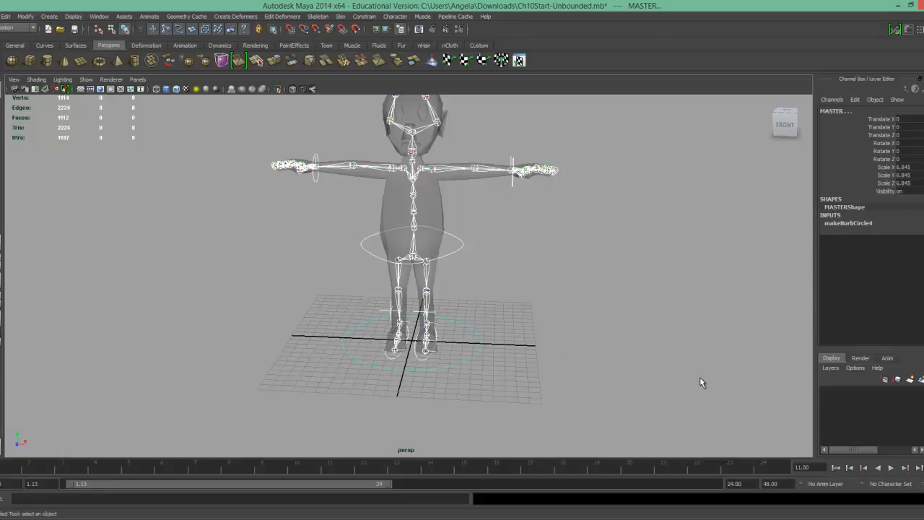
pyautogui.press('p')
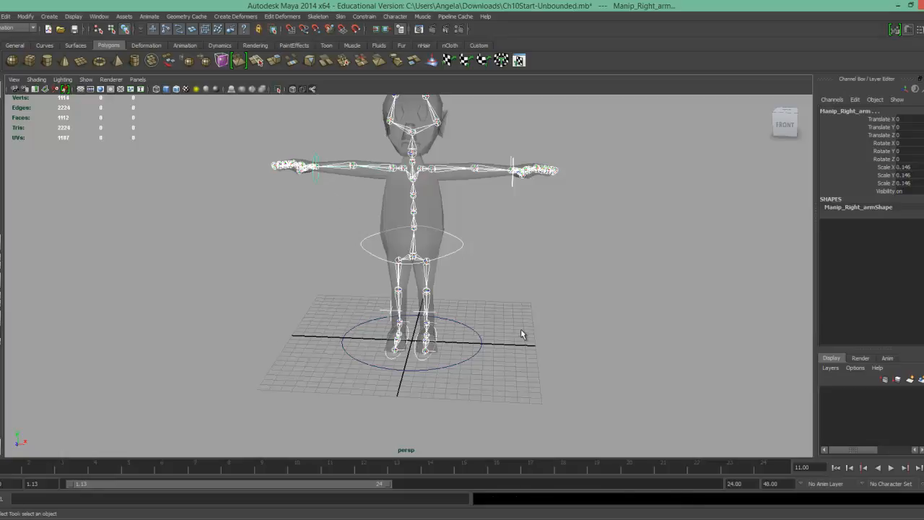
# Test the MASTER control by moving it about -1.35 units in X, and undo the move.
pyautogui.click(488, 351)
pyautogui.click(485, 354)
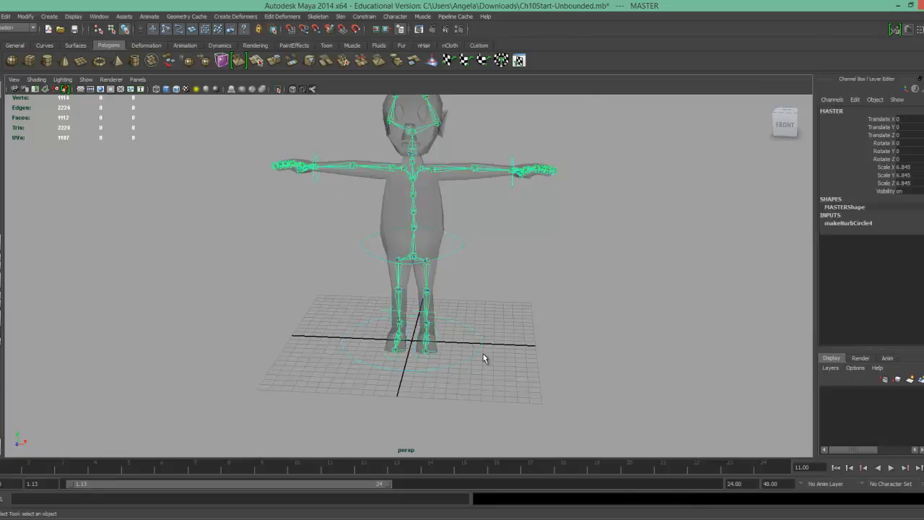
pyautogui.press('w')
pyautogui.moveTo(463, 342); pyautogui.dragTo(433, 344)
pyautogui.hotkey('ctrl', 'z')
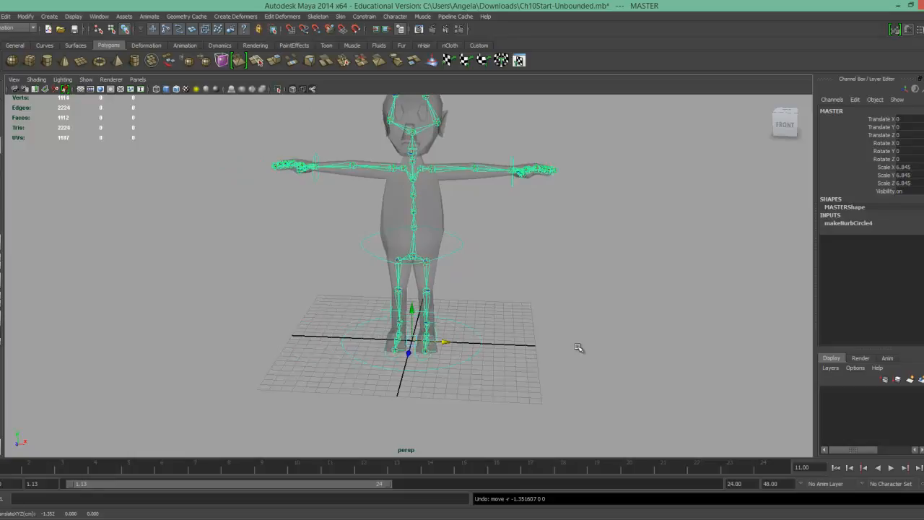
# Test the hips control by moving it slightly down in Y, and undo the move.
pyautogui.keyDown('alt'); pyautogui.moveTo(570, 344); pyautogui.dragTo(537, 340); pyautogui.keyUp('alt')
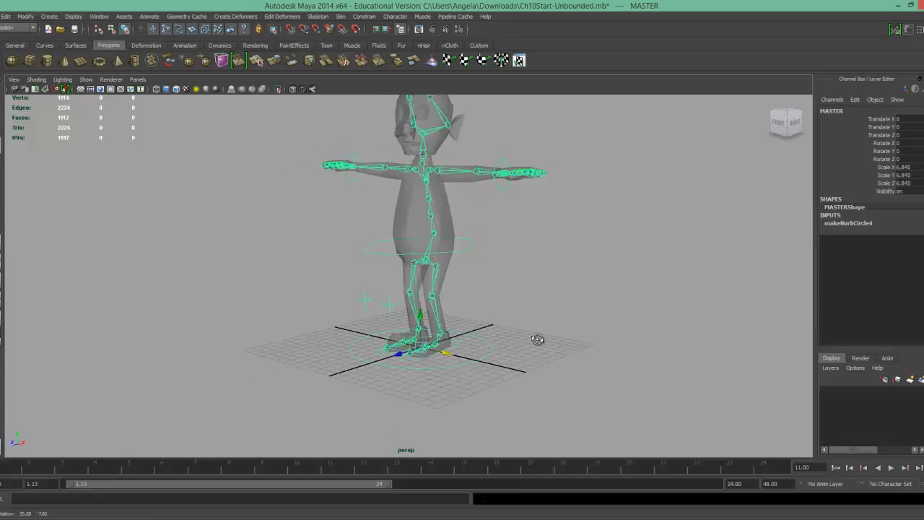
pyautogui.click(469, 244)
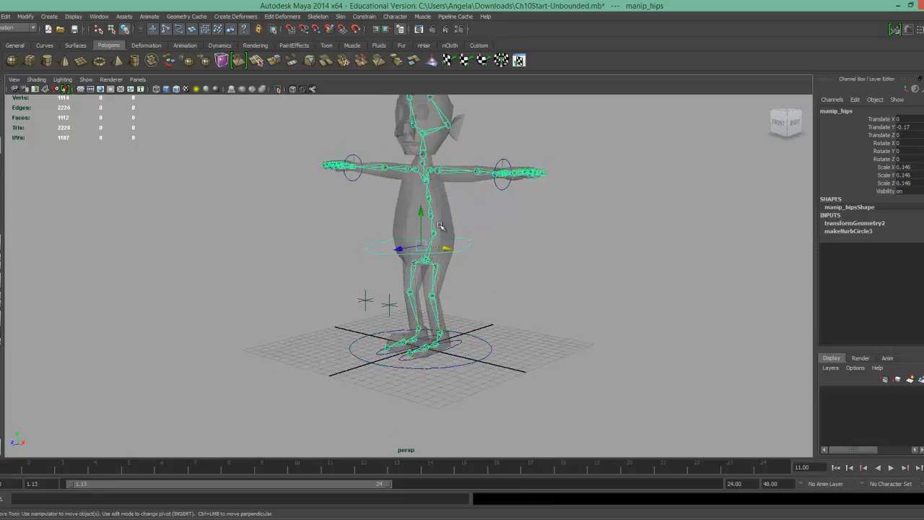
pyautogui.moveTo(421, 211)
pyautogui.mouseDown()
pyautogui.moveTo(421, 226)
pyautogui.moveTo(422, 218)
pyautogui.mouseUp()
pyautogui.hotkey('ctrl', 'z')
# Test the left arm control by moving it freely and the left foot control by raising it about 3.28 units in Y, undoing both moves.
pyautogui.click(509, 192)
pyautogui.click(507, 176)
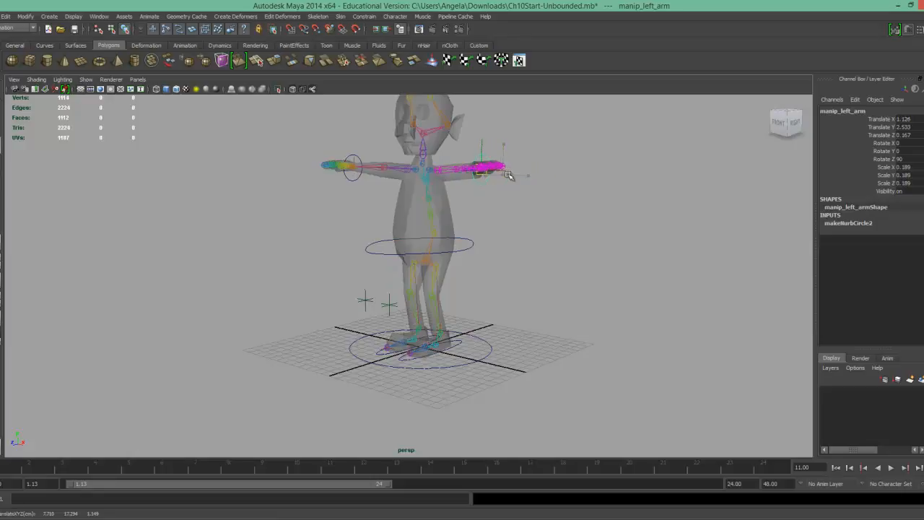
pyautogui.press('w')
pyautogui.hotkey('ctrl', 'z')
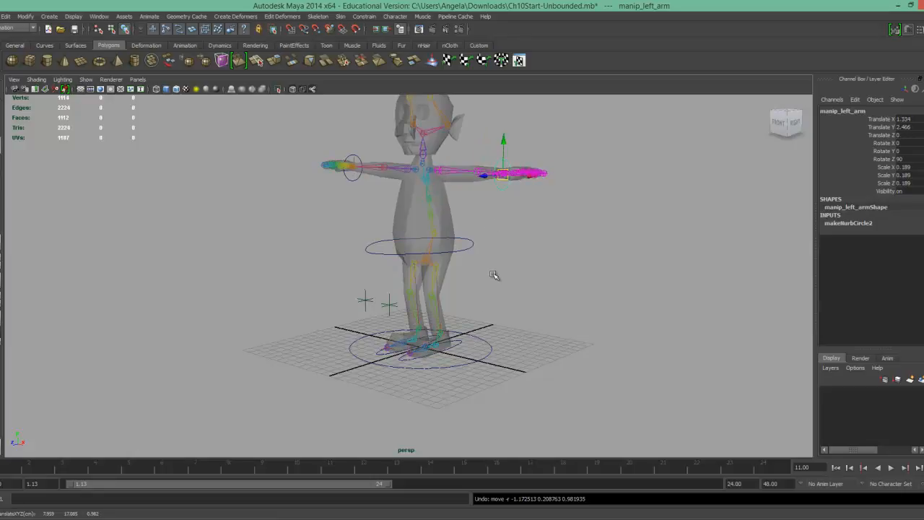
pyautogui.click(463, 345)
pyautogui.moveTo(435, 317); pyautogui.dragTo(435, 284)
pyautogui.hotkey('ctrl', 'z')
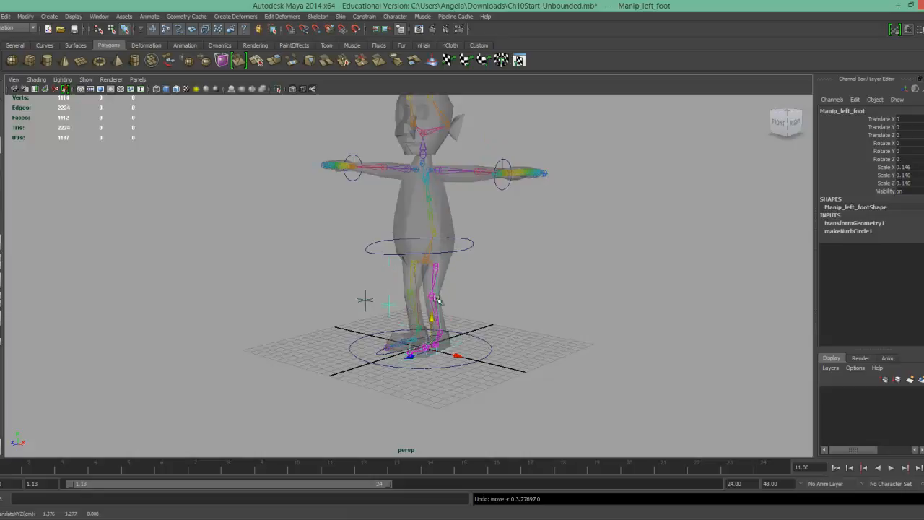
# Test the MASTER control again by moving it about -1.4 units in X, and undo the move.
pyautogui.click(483, 360)
pyautogui.click(483, 359)
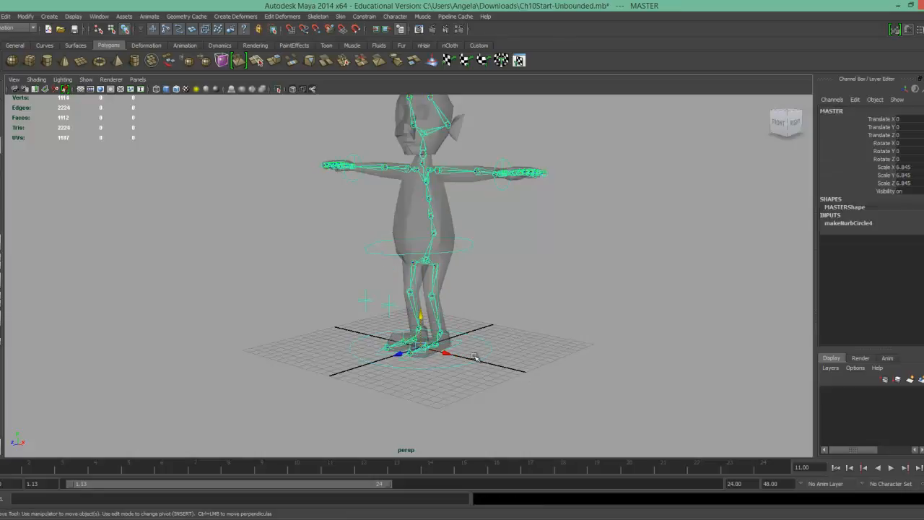
pyautogui.moveTo(444, 352); pyautogui.dragTo(435, 352)
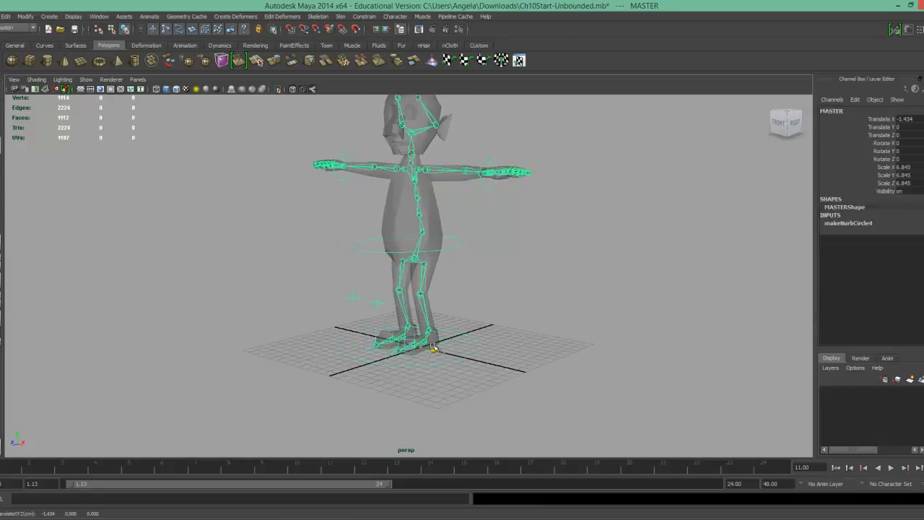
pyautogui.hotkey('ctrl', 'z')
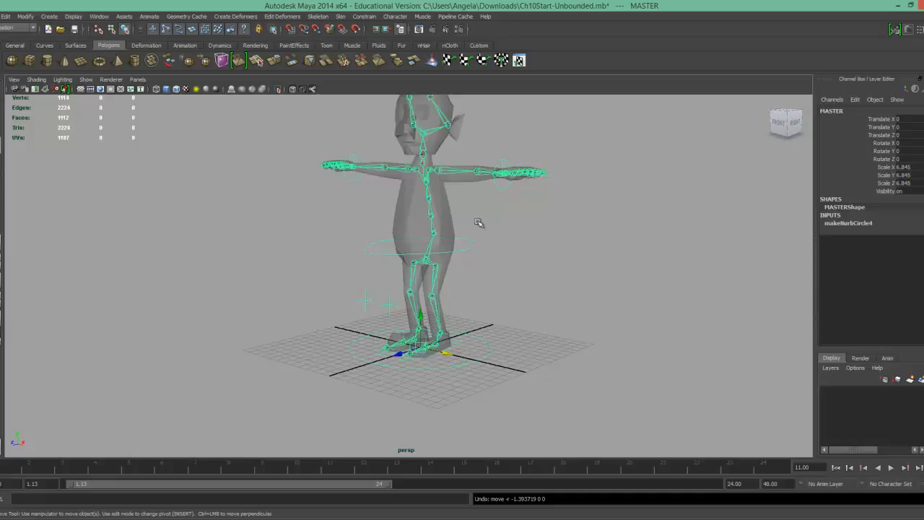
# Hide the joints and IK handles in the perspective view, and deselect the MASTER control.
pyautogui.keyDown('alt'); pyautogui.moveTo(447, 231); pyautogui.dragTo(404, 192); pyautogui.keyUp('alt')
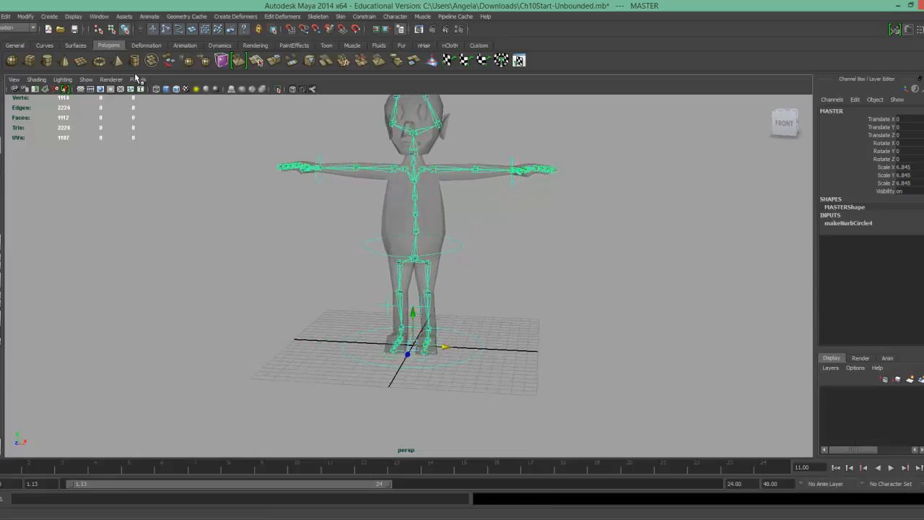
pyautogui.click(86, 79)
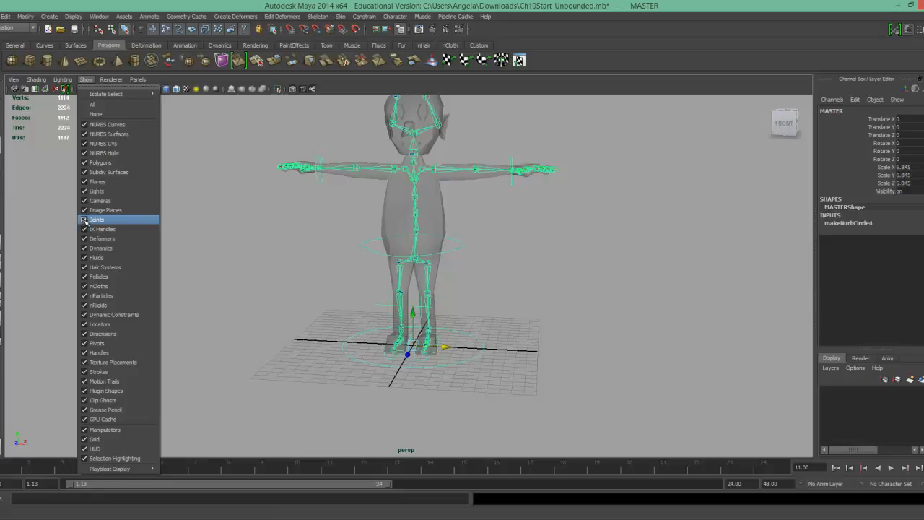
pyautogui.click(84, 220)
pyautogui.click(84, 81)
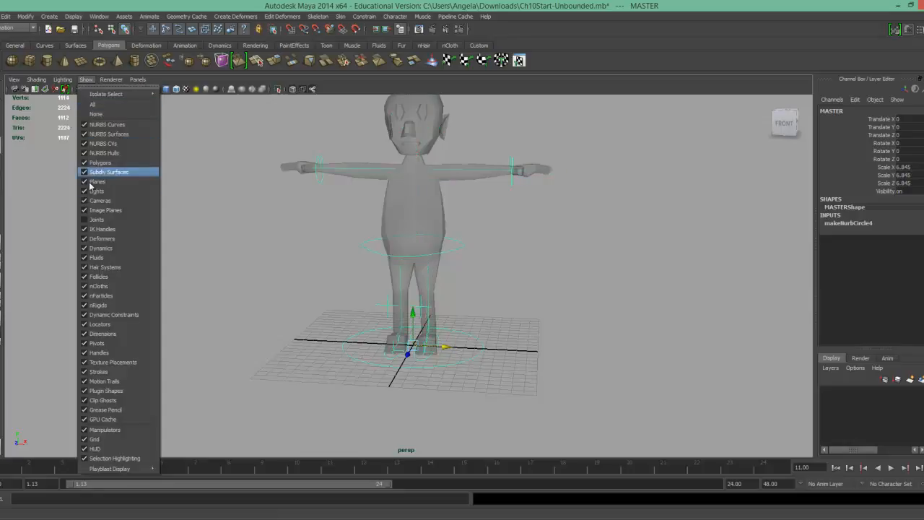
pyautogui.click(85, 229)
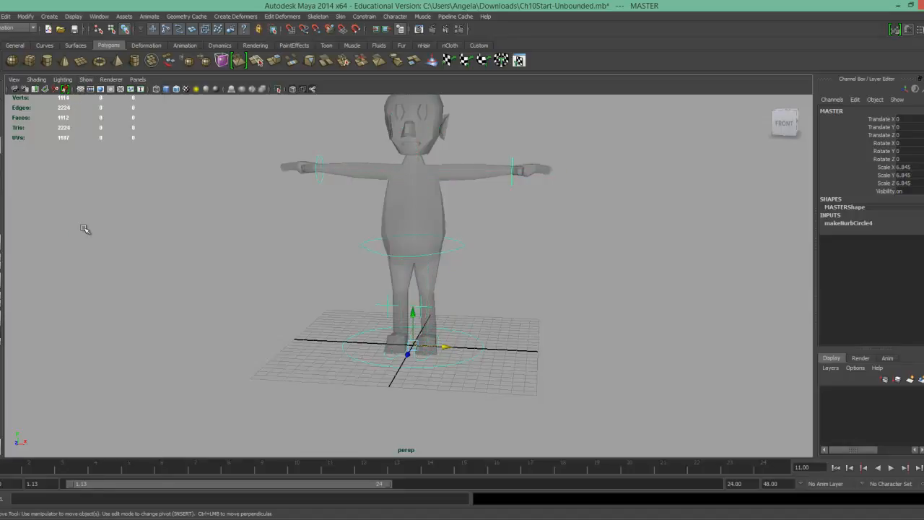
pyautogui.click(561, 307)
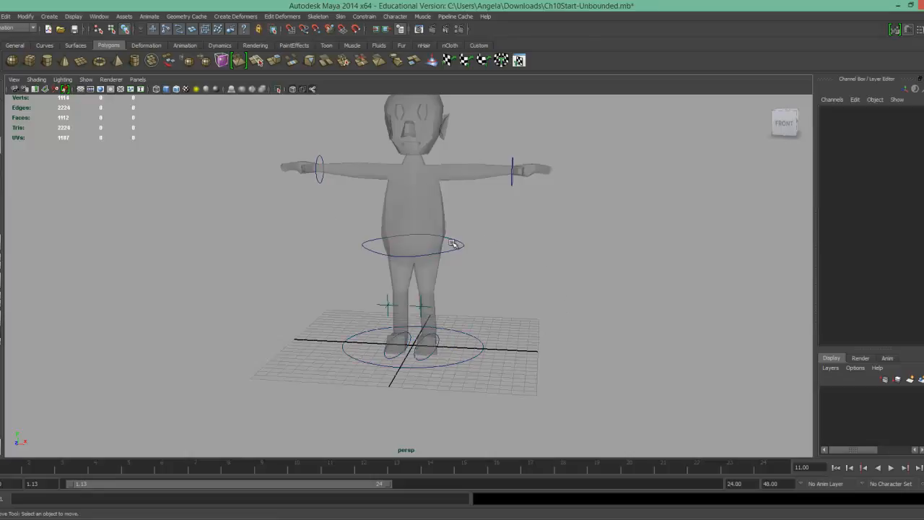
pyautogui.scroll(-2, 532, 280)
pyautogui.keyDown('alt'); pyautogui.moveTo(531, 278); pyautogui.dragTo(503, 273); pyautogui.keyUp('alt')
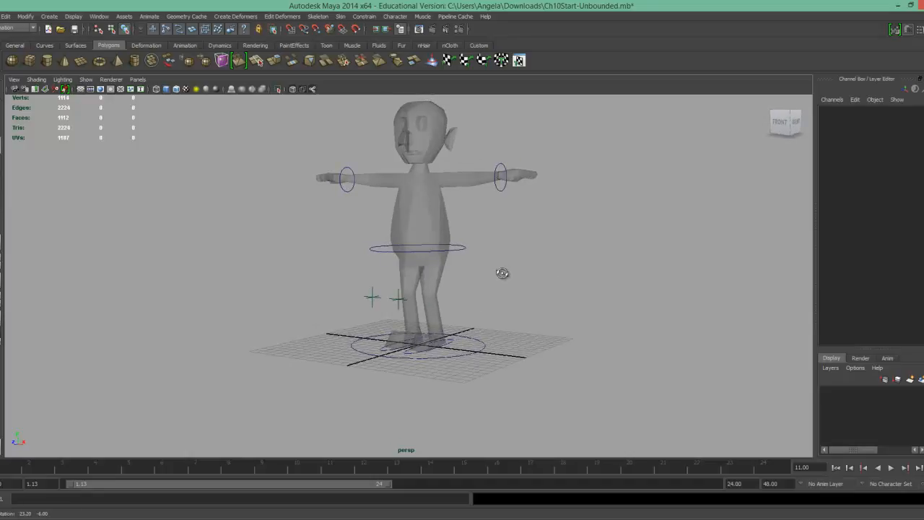